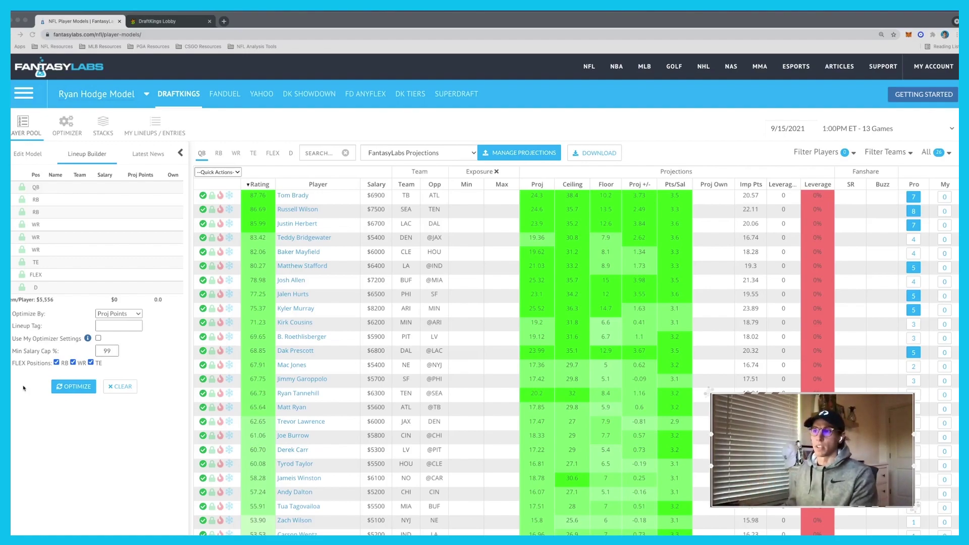
- Switch to the DraftKings lobby and show the NFL contests for the Sun 9/19 12:00 PM 13-game set
click(175, 21)
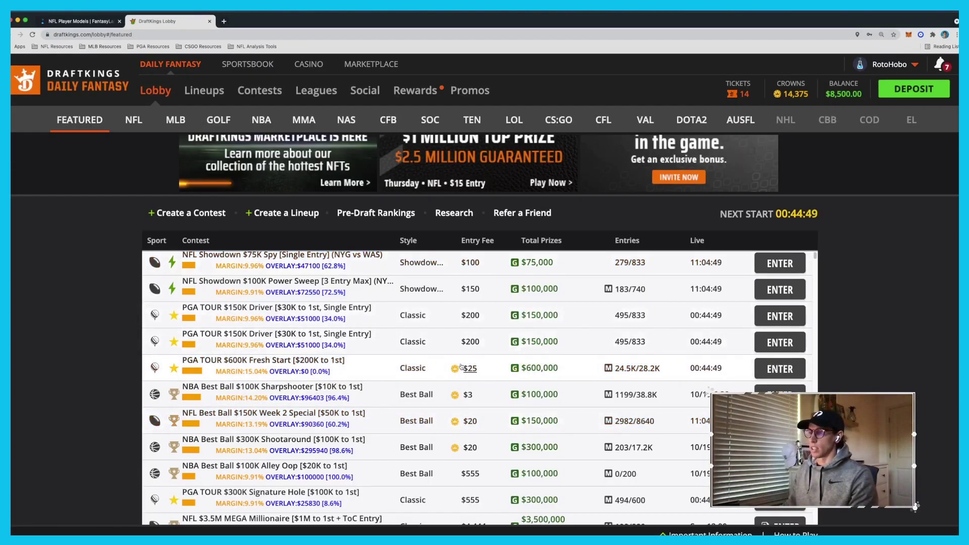
scroll(491, 368, up, 1)
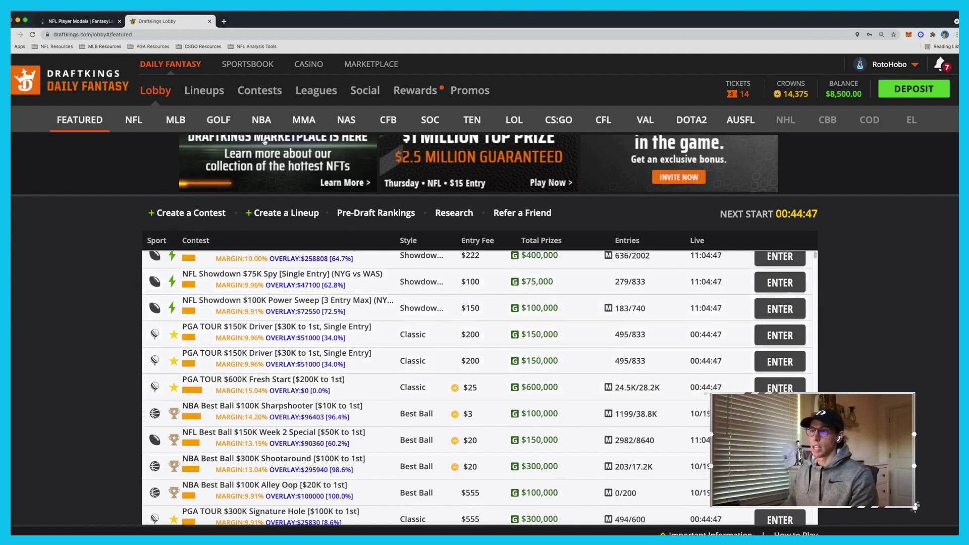
click(134, 119)
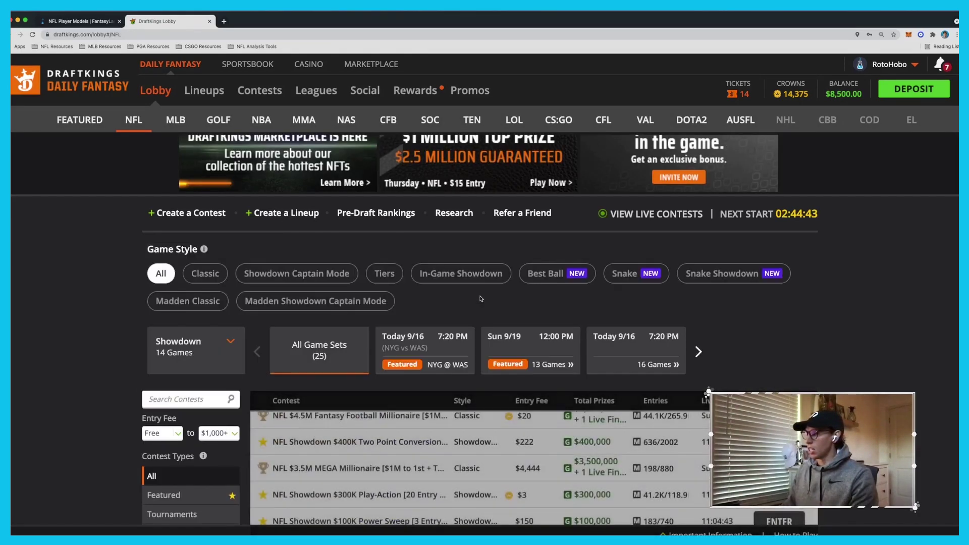
scroll(845, 346, down, 4)
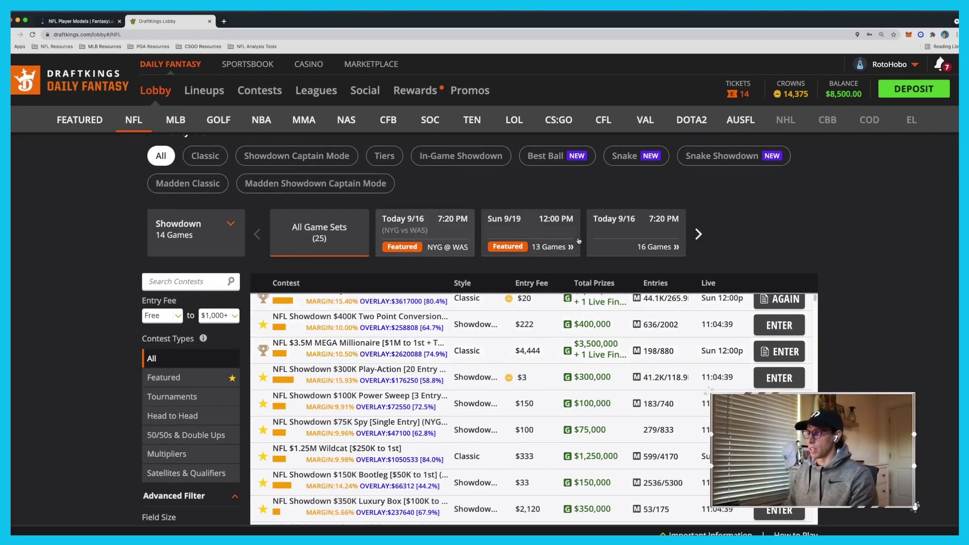
click(547, 232)
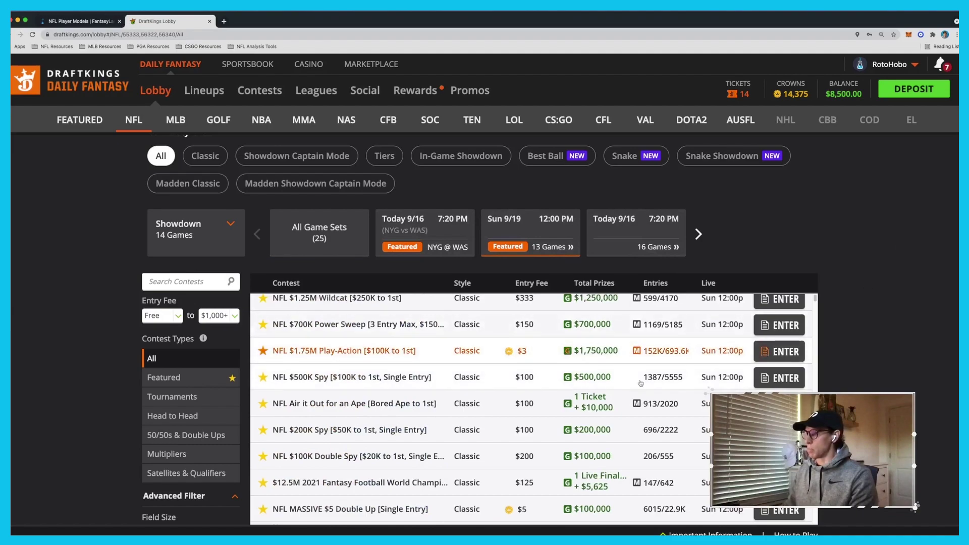
- Start a new lineup for the NFL $700K Power Sweep [3 Entry Max, $150K to 1st] contest
scroll(641, 382, up, 1)
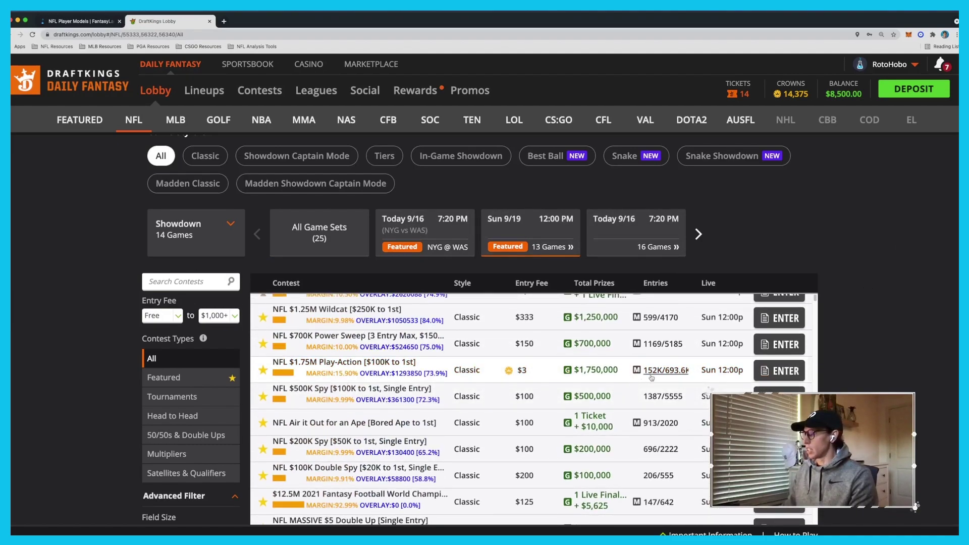
click(797, 344)
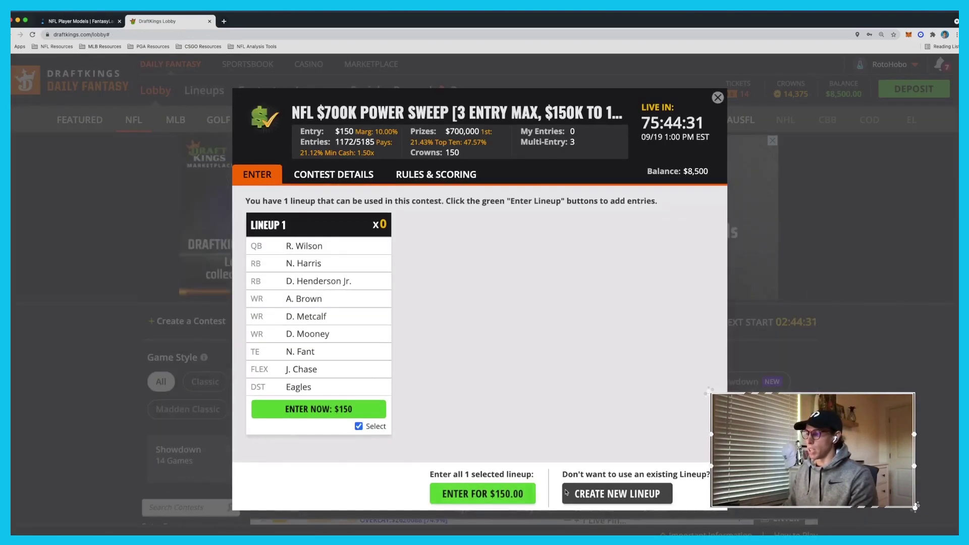
click(617, 494)
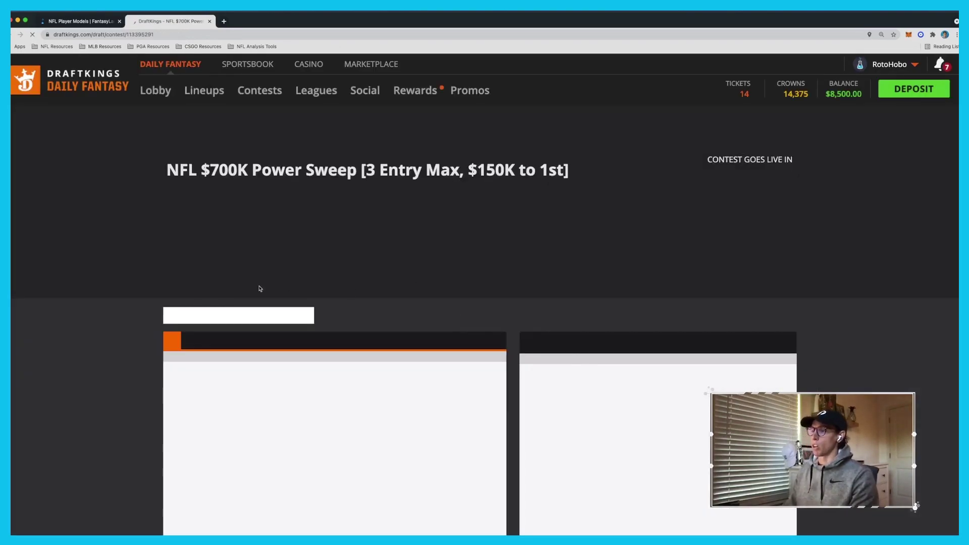
scroll(105, 310, down, 2)
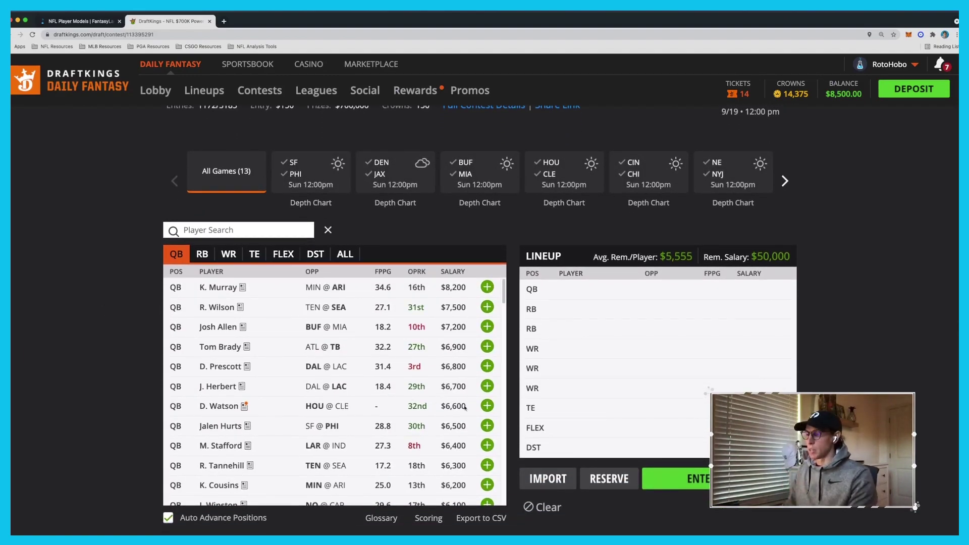
- Import the existing lineup led by R. Wilson at QB and enter it into the contest
click(548, 479)
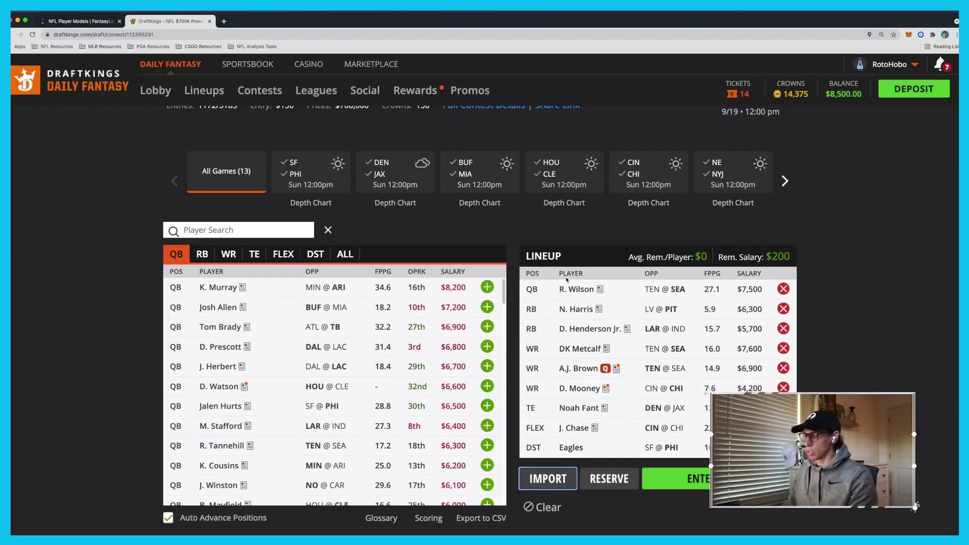
scroll(580, 302, up, 1)
click(676, 482)
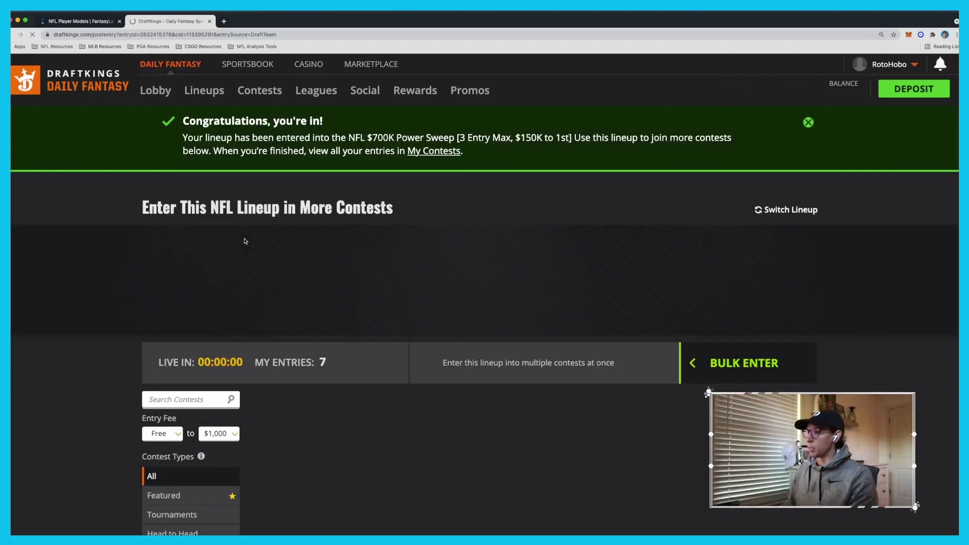
- Turn on bulk entry and set 2 additional entries for the NFL $700K Power Sweep contest
scroll(662, 310, down, 2)
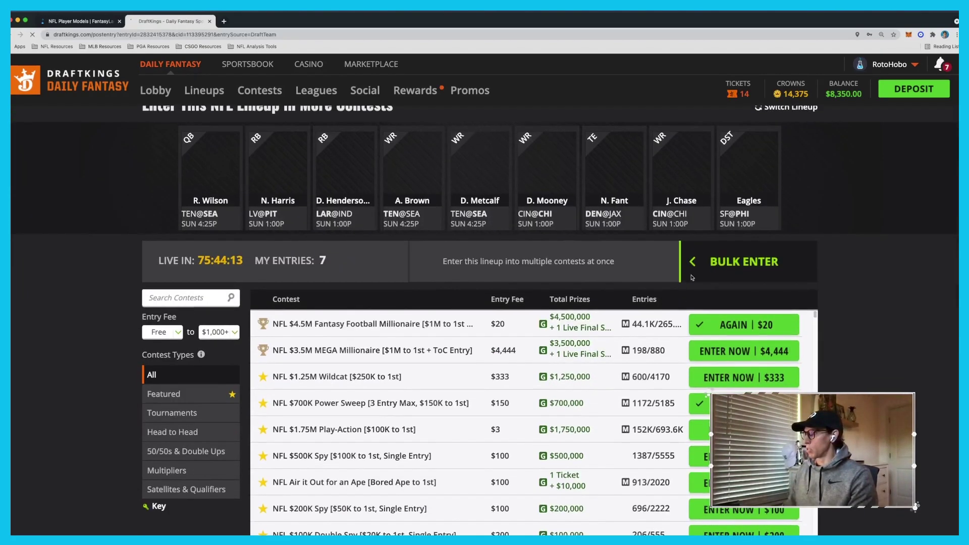
click(692, 261)
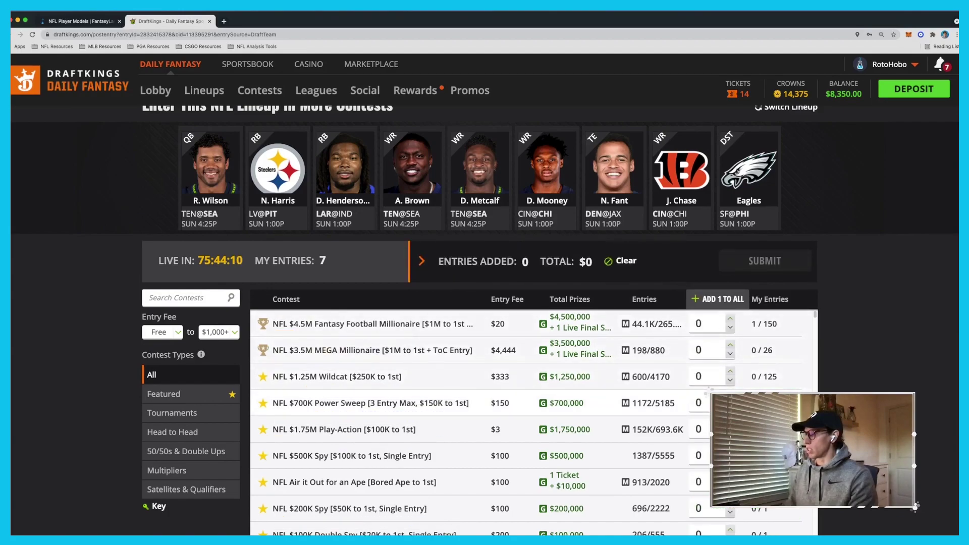
scroll(692, 260, down, 1)
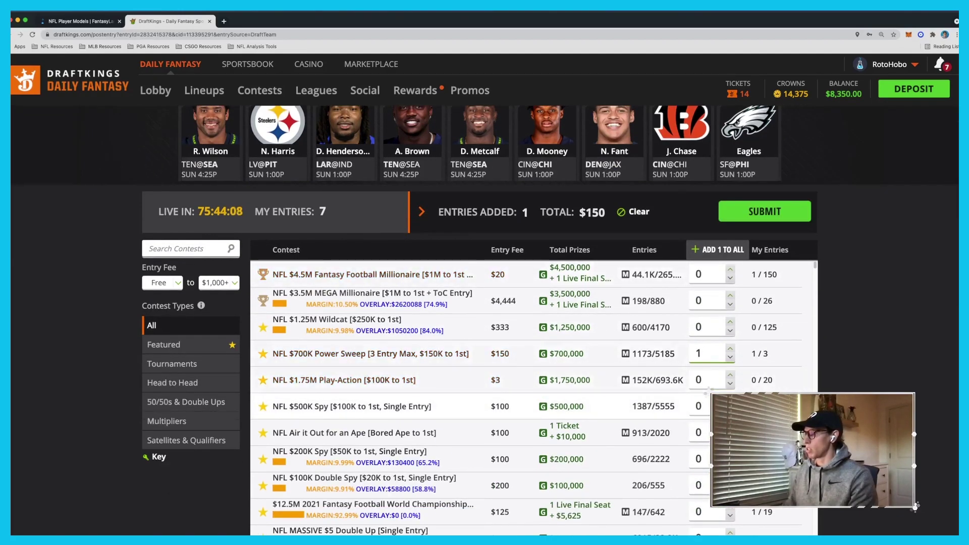
click(730, 348)
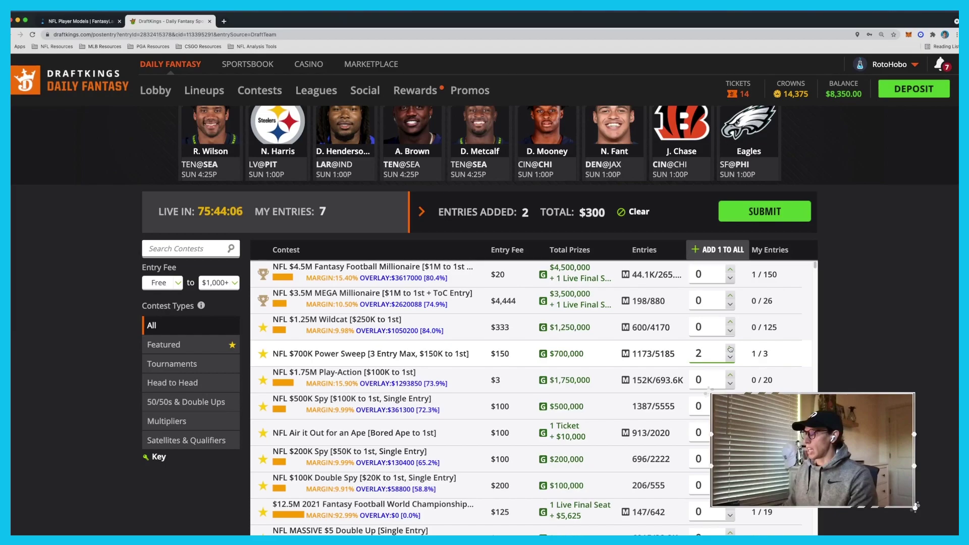
- Filter the contests to Featured and set 3 entries for the NFL $100K Power Sweep [3 Entry Max]
click(216, 246)
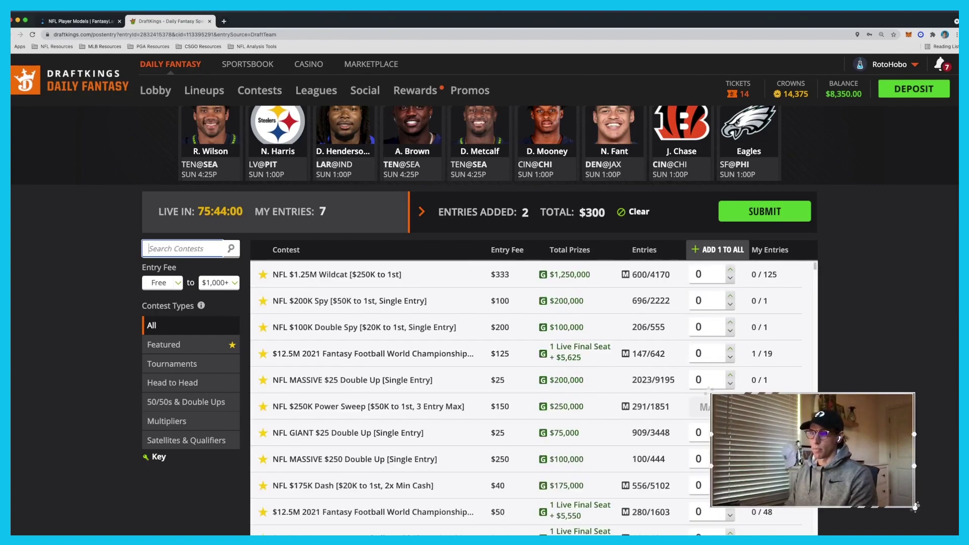
click(164, 344)
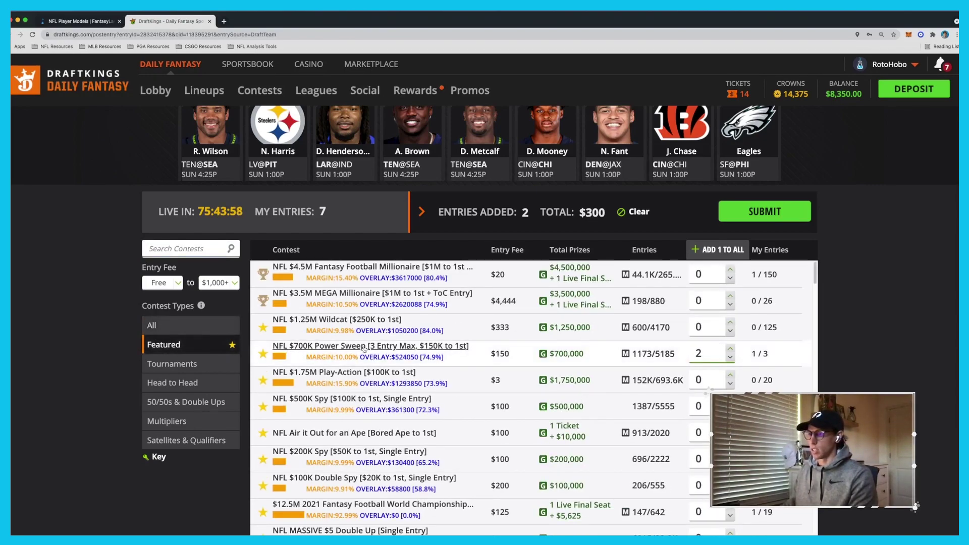
scroll(404, 363, down, 1)
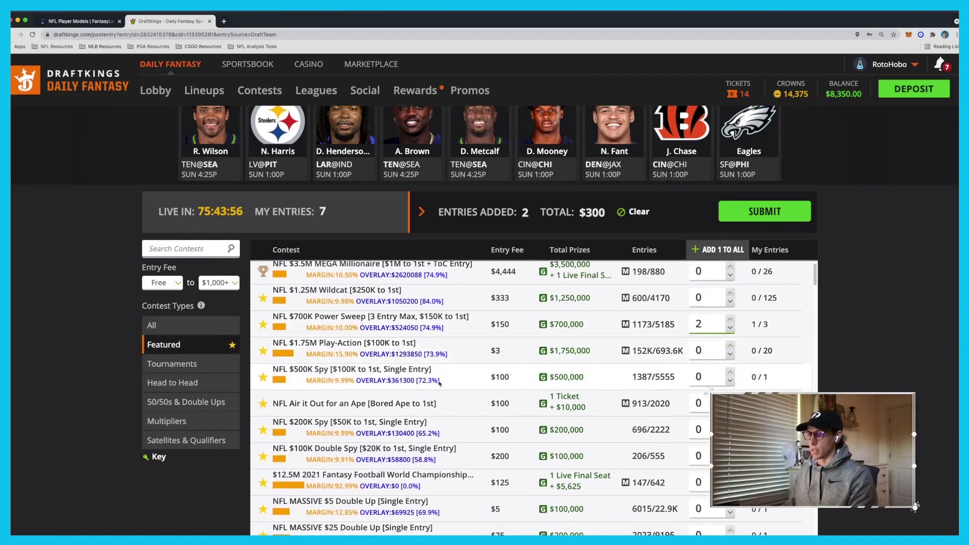
scroll(440, 383, down, 3)
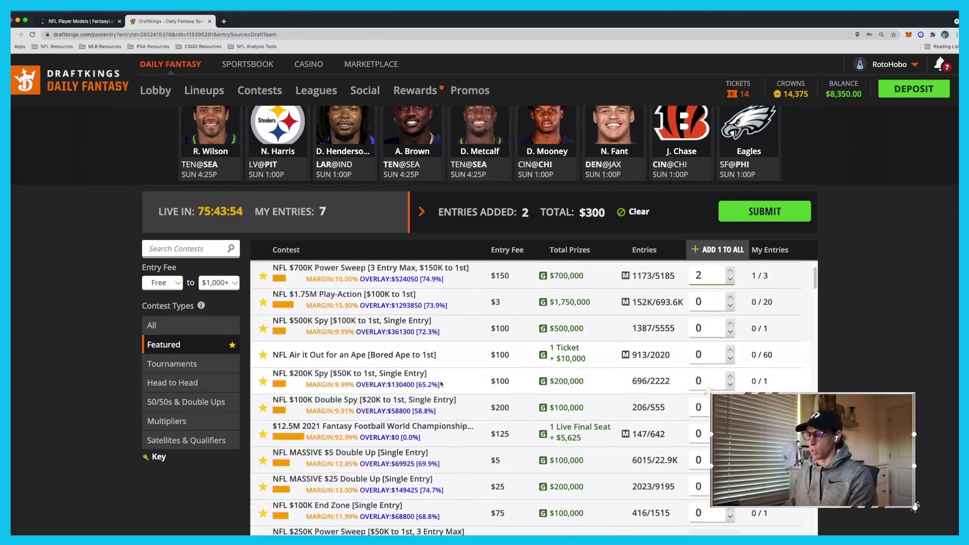
scroll(440, 384, down, 4)
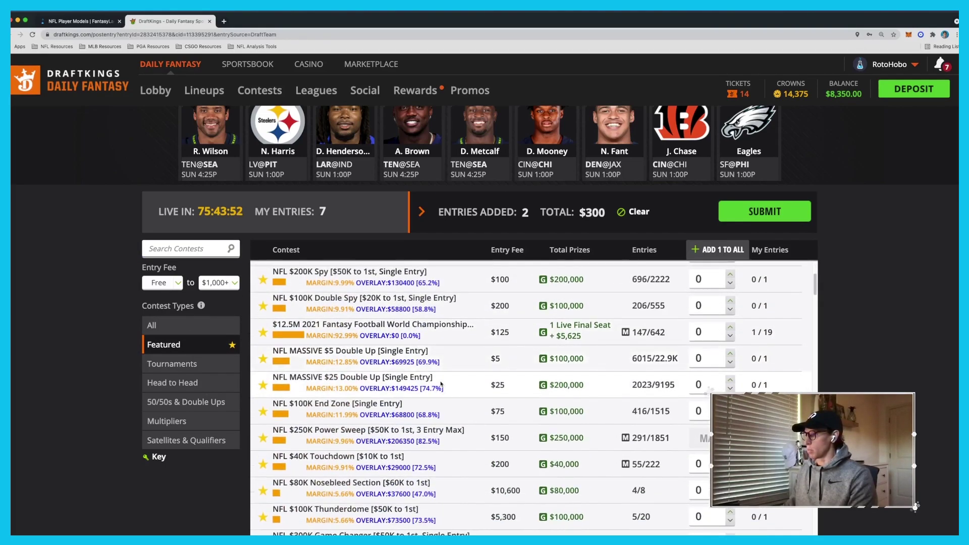
scroll(440, 384, down, 3)
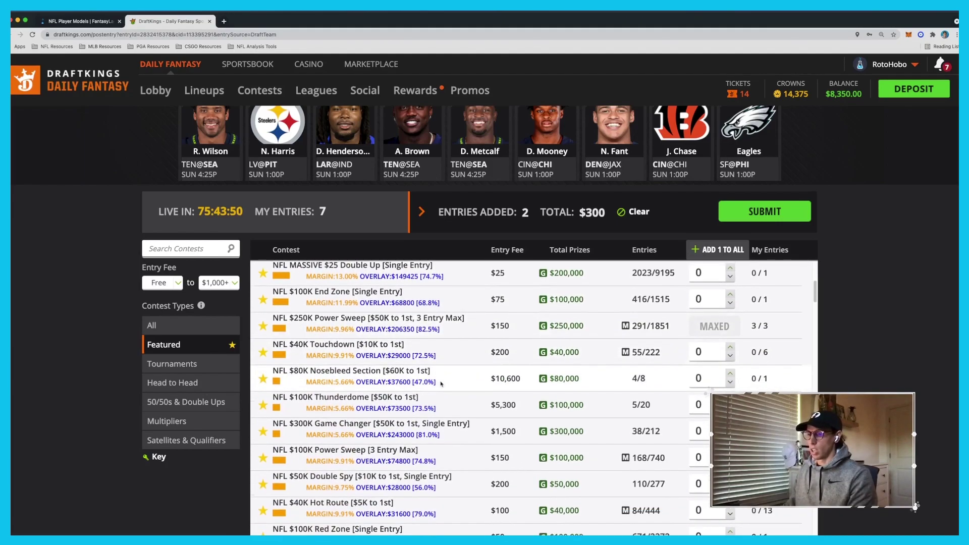
scroll(440, 385, down, 1)
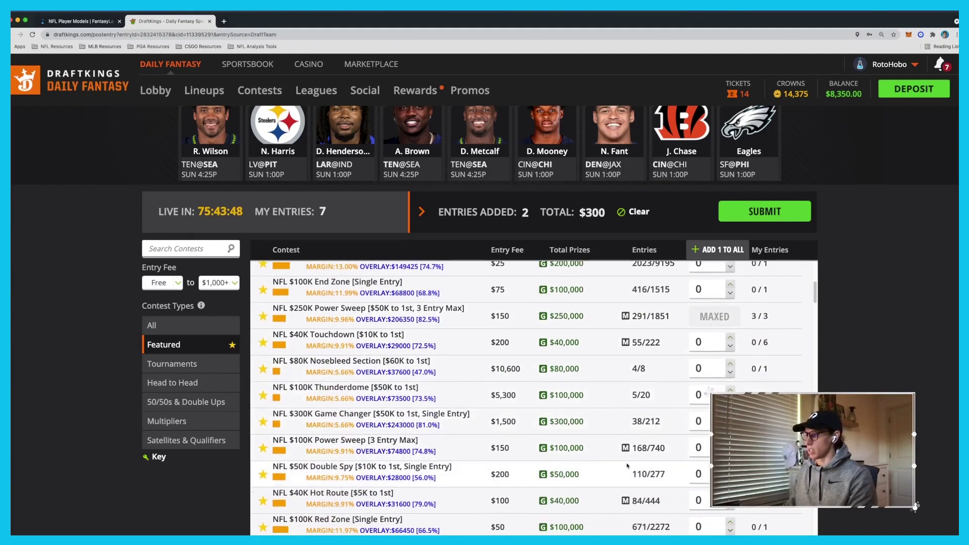
click(701, 442)
text(3)
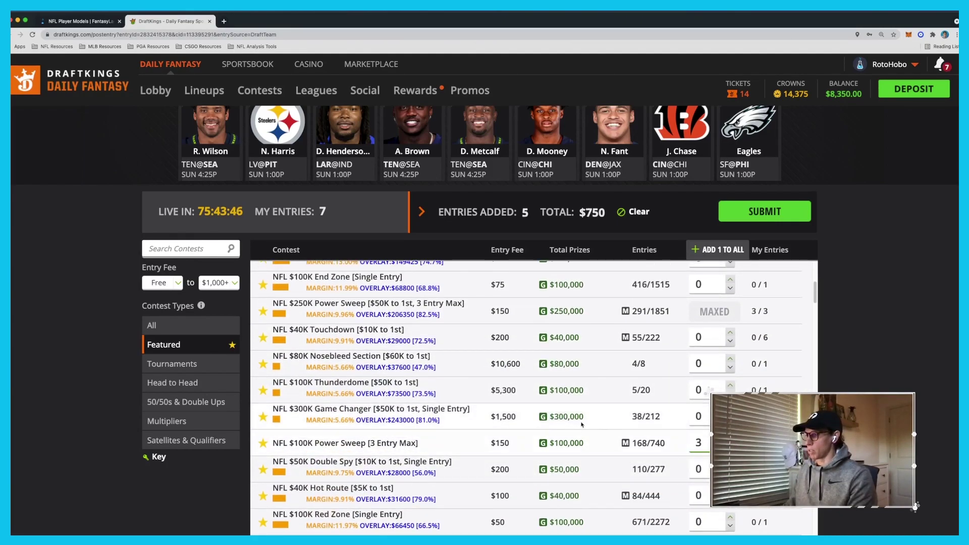
- Set 1 entry each for the NFL $50K Double Spy and the NFL $100K Red Zone [Single Entry] contests
scroll(545, 418, down, 1)
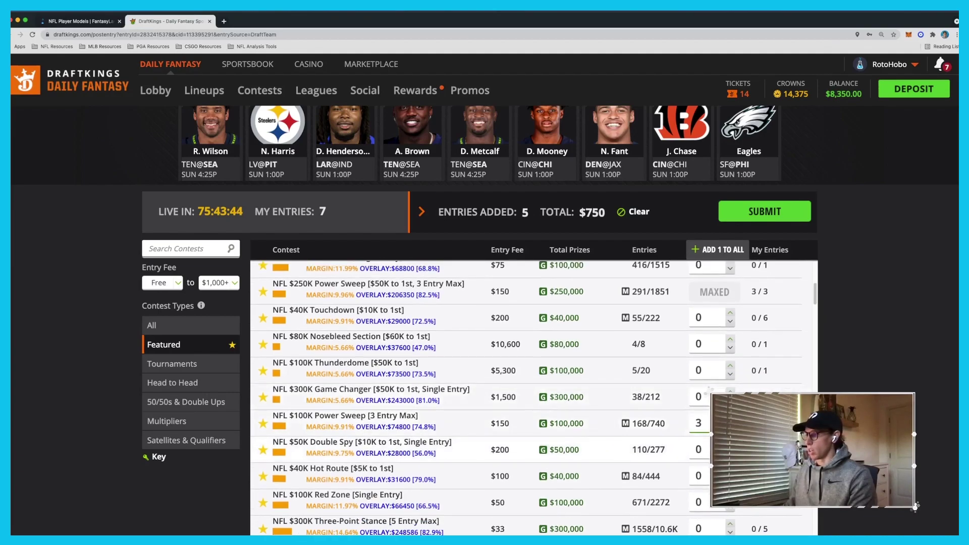
click(700, 449)
text(1)
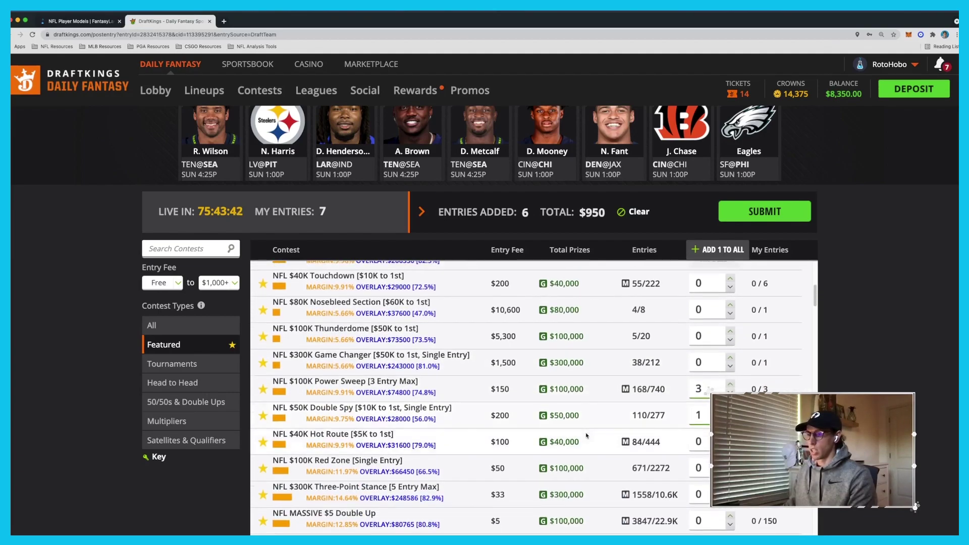
scroll(587, 435, down, 2)
scroll(585, 434, down, 1)
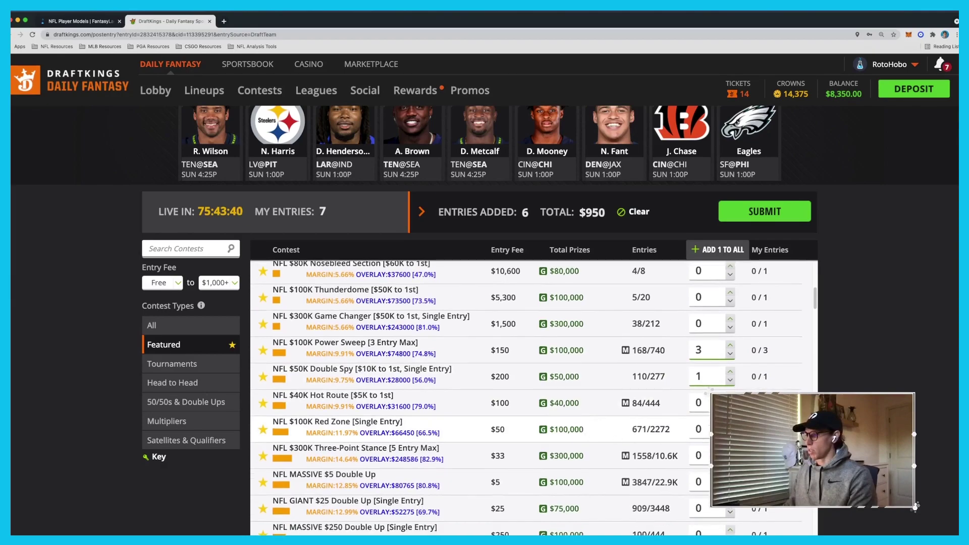
click(578, 430)
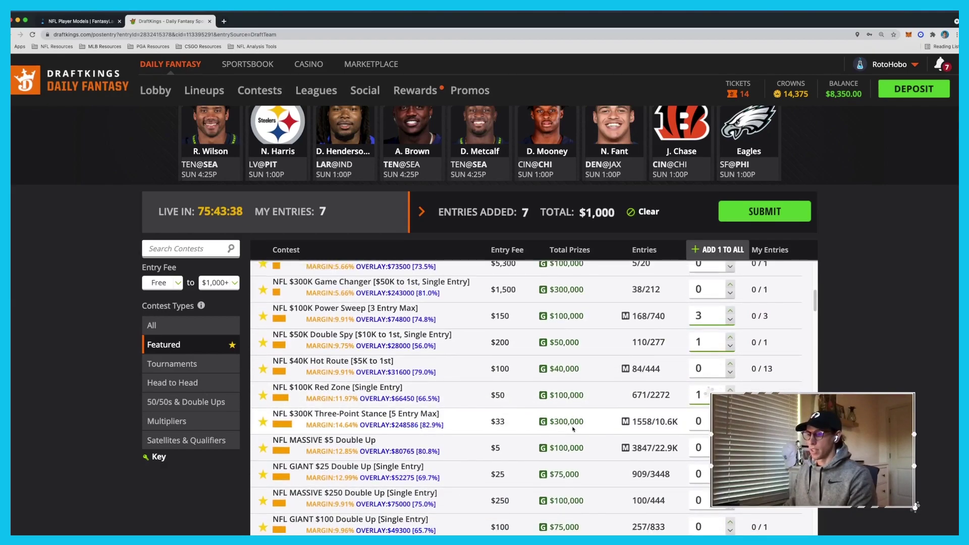
- Set 1 entry for the NFL $300K Red Zone [$50K to 1st, Single Entry] contest
scroll(574, 428, down, 2)
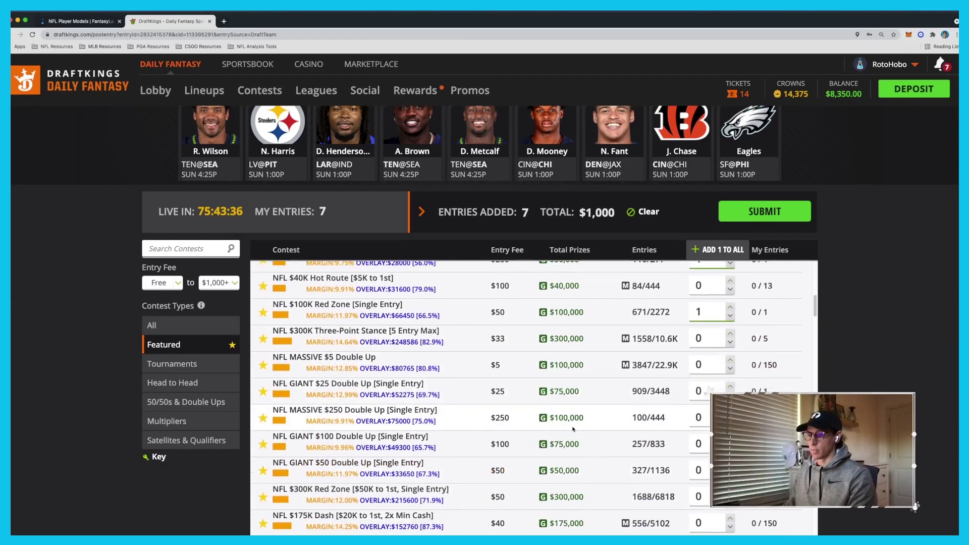
scroll(573, 429, down, 1)
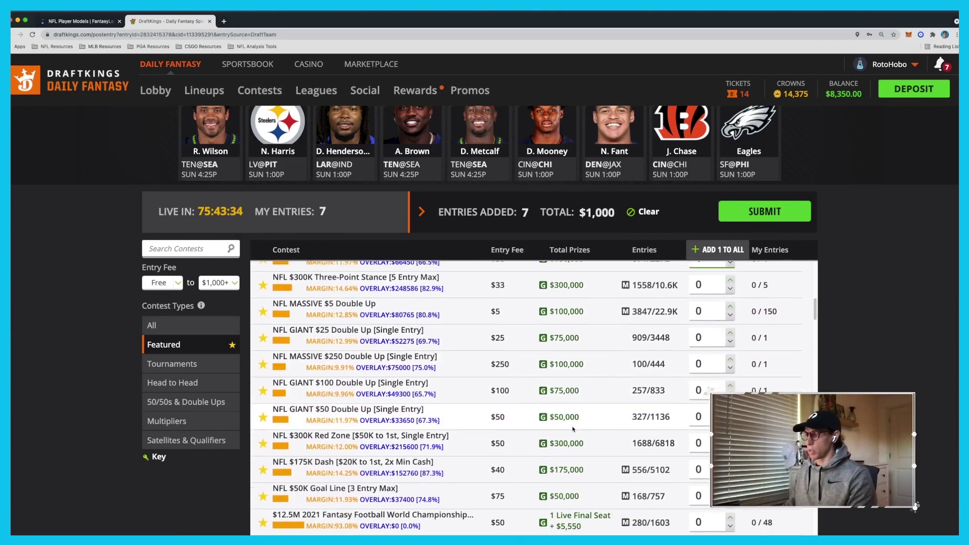
click(593, 432)
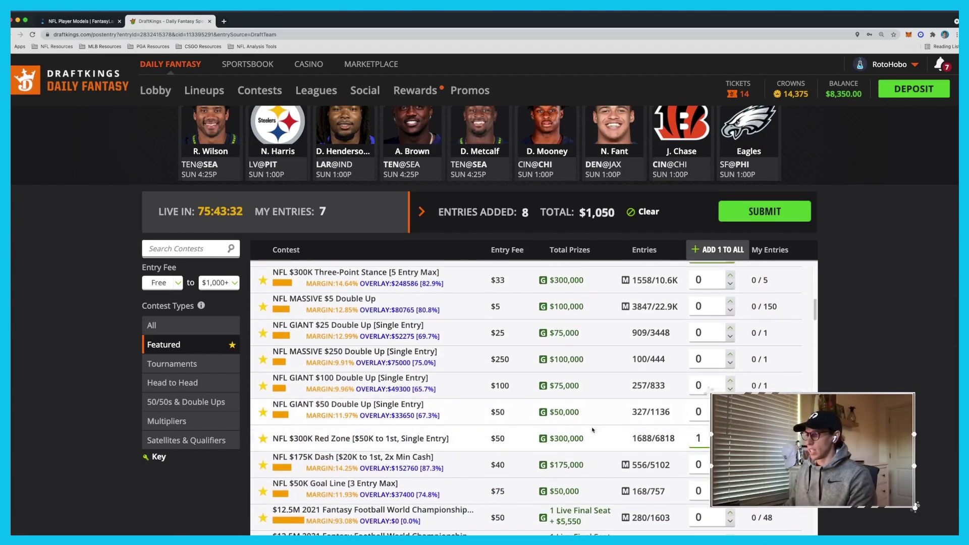
- Look through the remaining featured NFL contests for other three-entry-max and single-entry contests to reserve
scroll(593, 429, down, 1)
scroll(593, 430, down, 2)
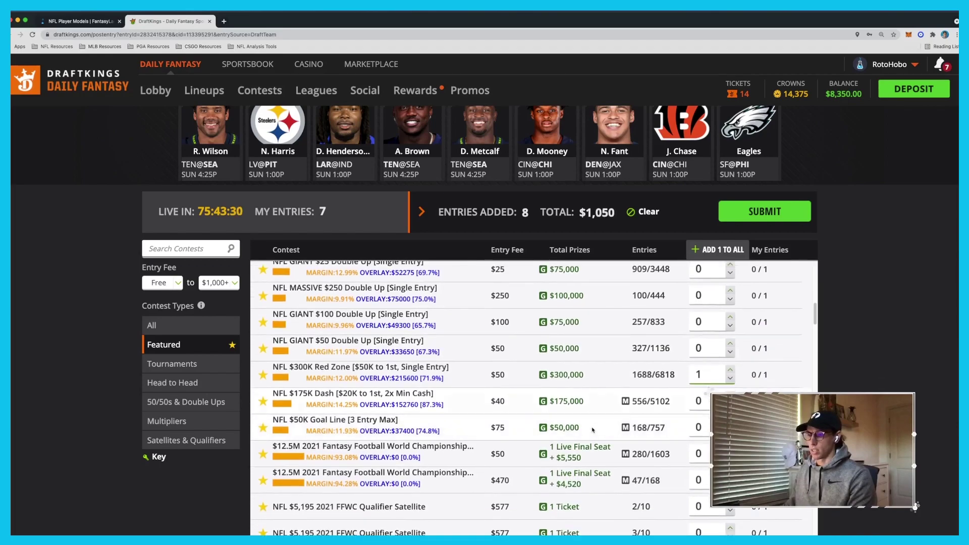
scroll(593, 429, down, 5)
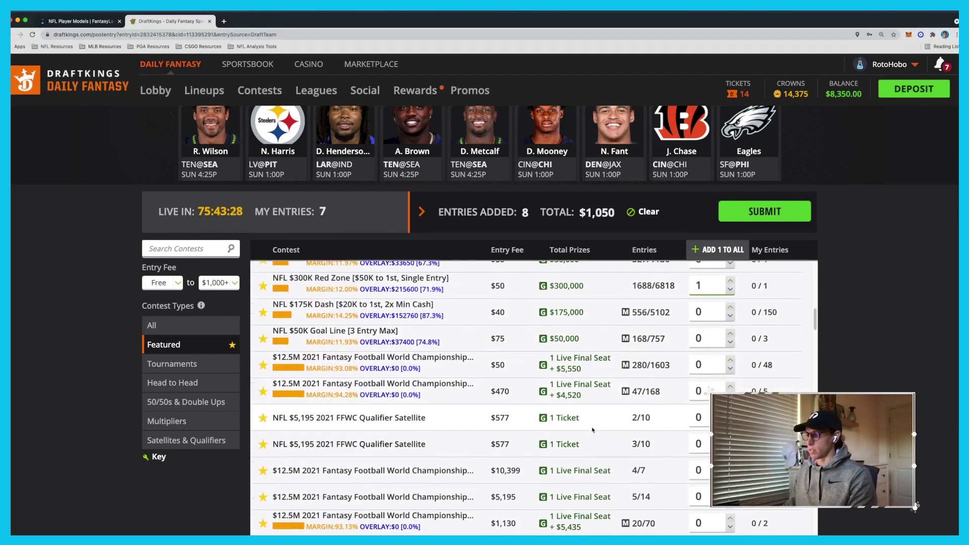
scroll(593, 429, down, 2)
scroll(592, 429, down, 2)
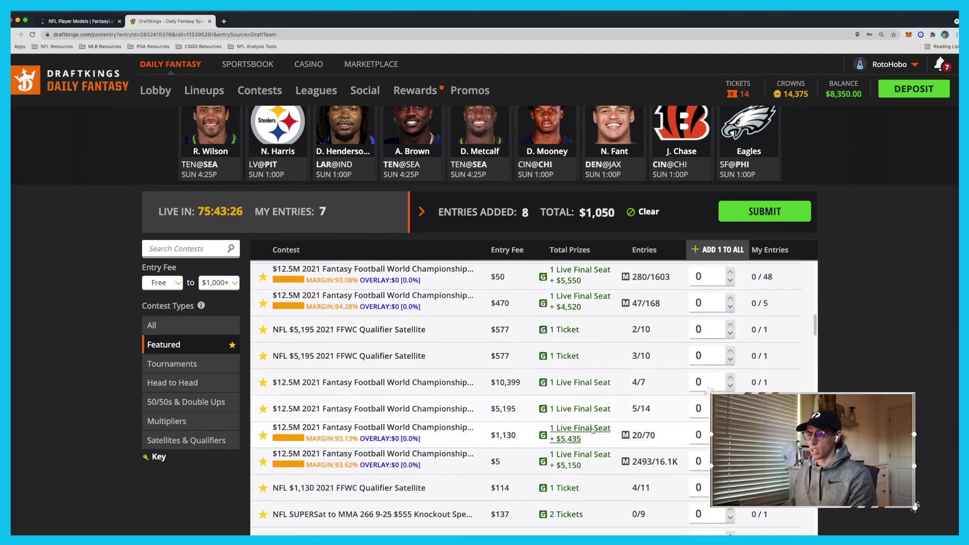
scroll(593, 429, down, 5)
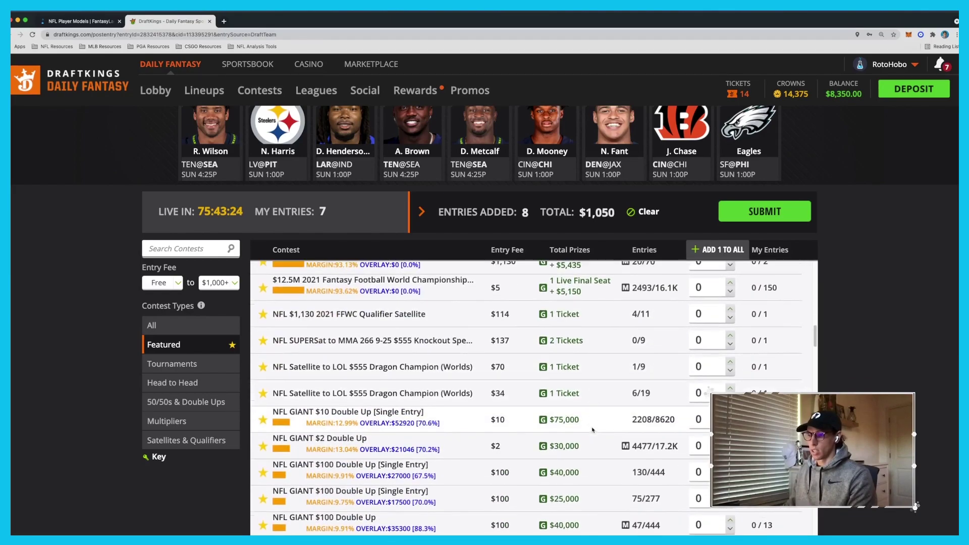
scroll(593, 430, down, 1)
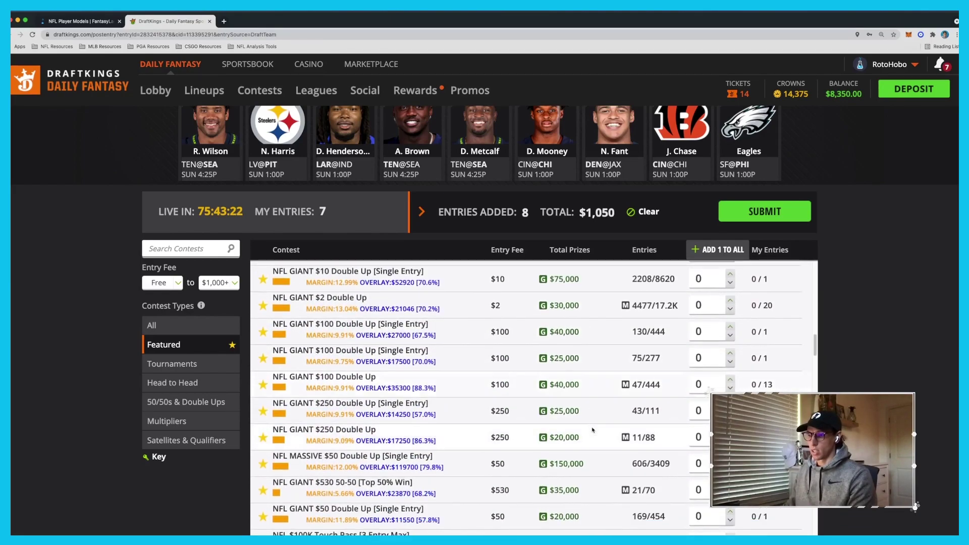
scroll(592, 429, down, 1)
scroll(588, 430, down, 2)
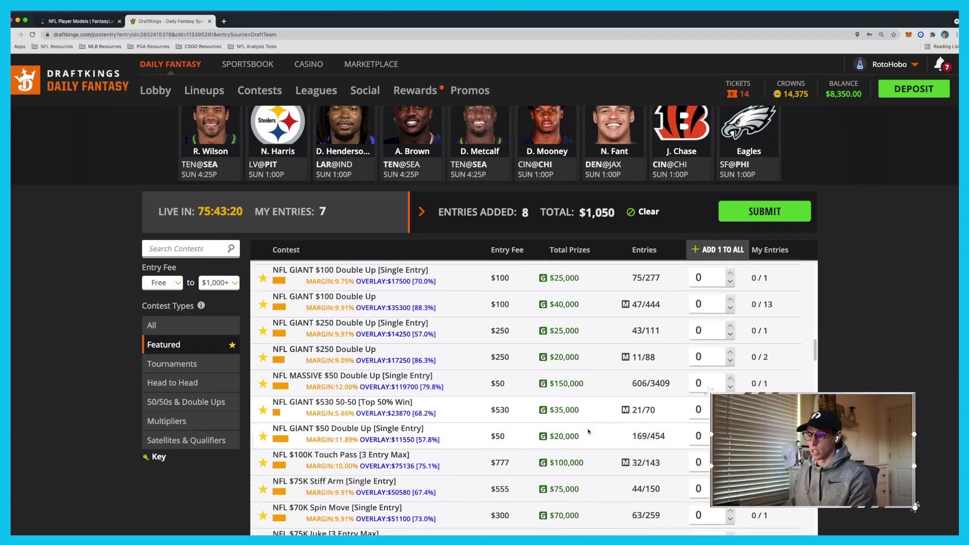
scroll(588, 430, up, 10)
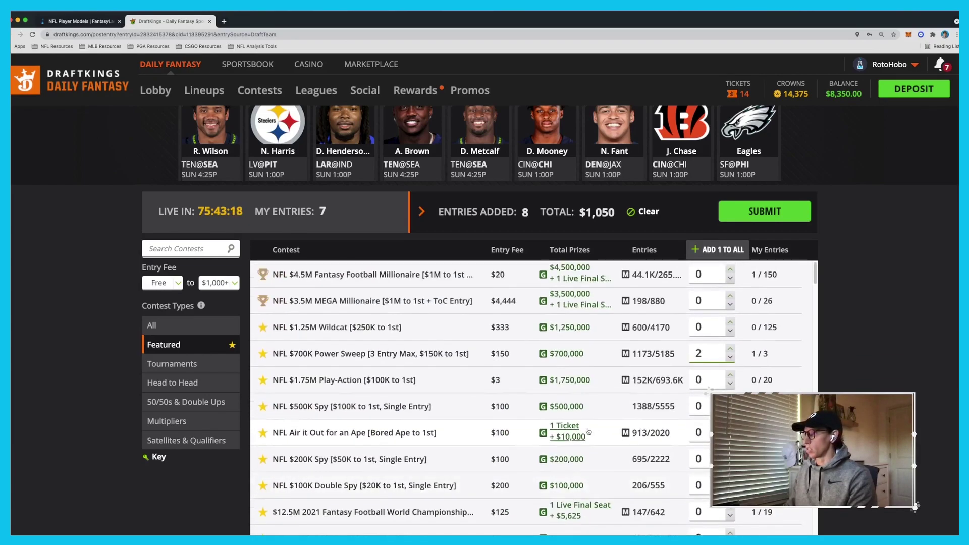
- Submit the added bulk entries for the selected NFL contests
click(747, 215)
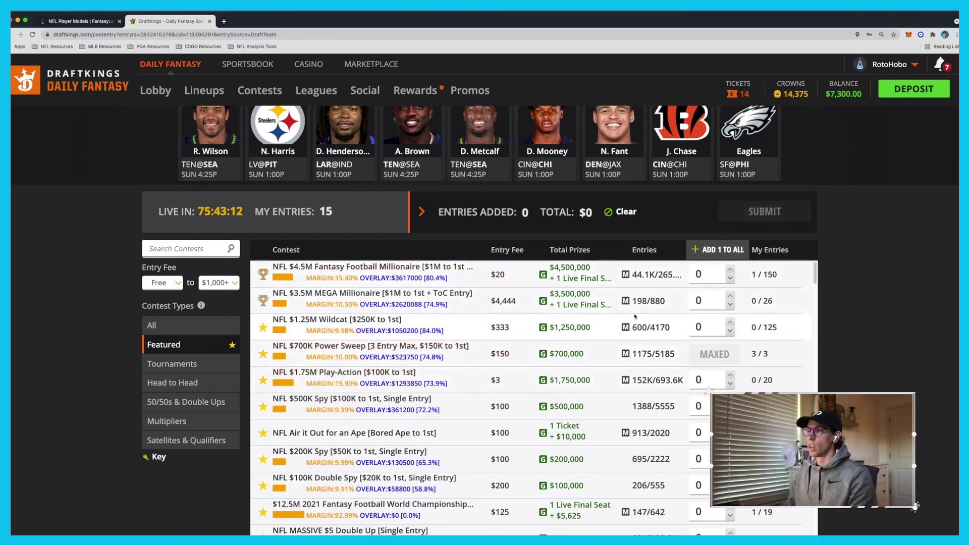
scroll(523, 341, up, 3)
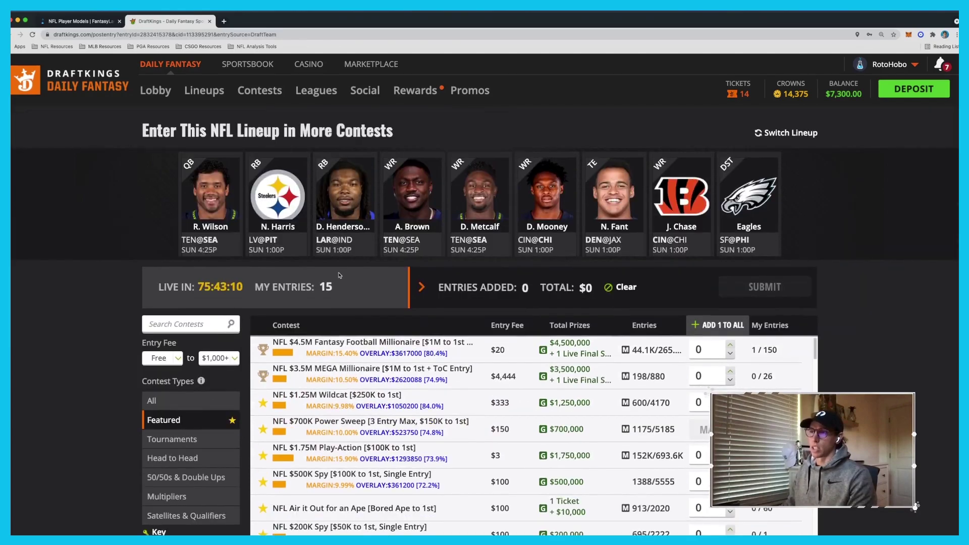
- Switch to FantasyLabs and flag Russell Wilson, Justin Herbert and Dak Prescott with the flame mark in the quarterback player pool
click(78, 20)
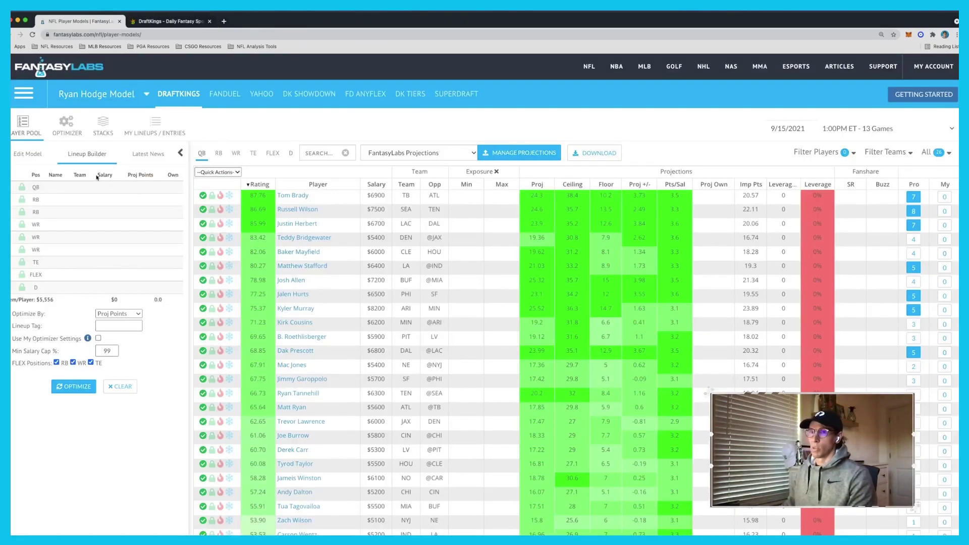
click(65, 126)
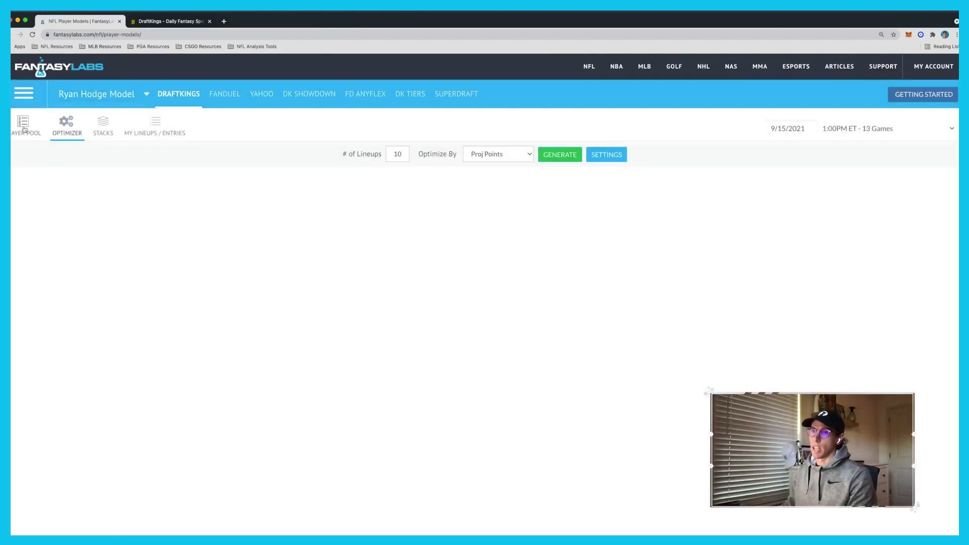
click(24, 129)
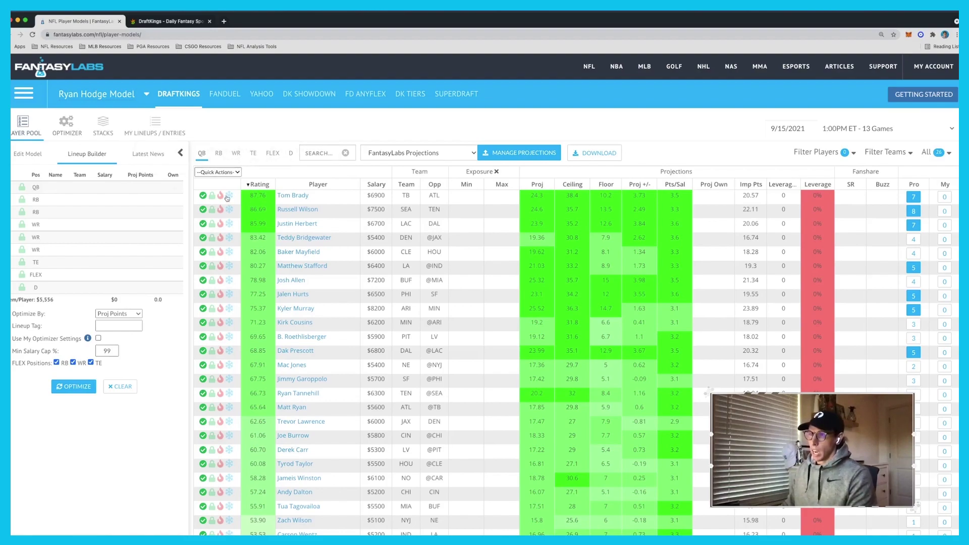
click(220, 210)
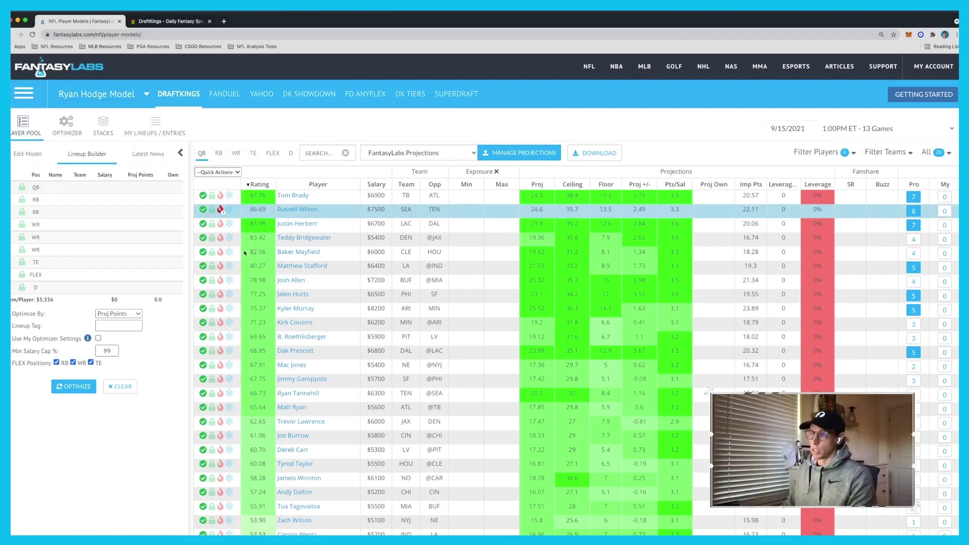
click(221, 224)
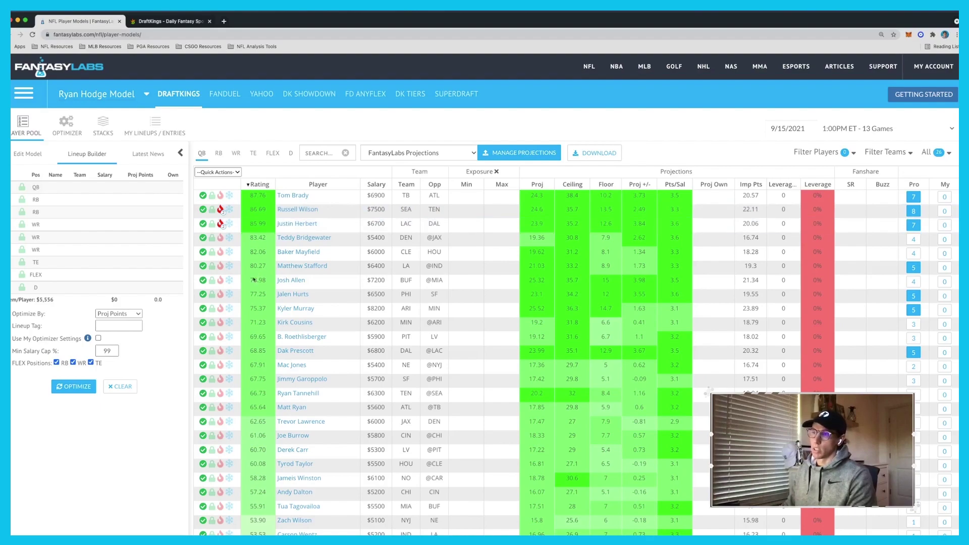
click(220, 351)
- Load the pro template Ryan Hodge Small Field GPP into the optimizer settings and close the settings
click(69, 133)
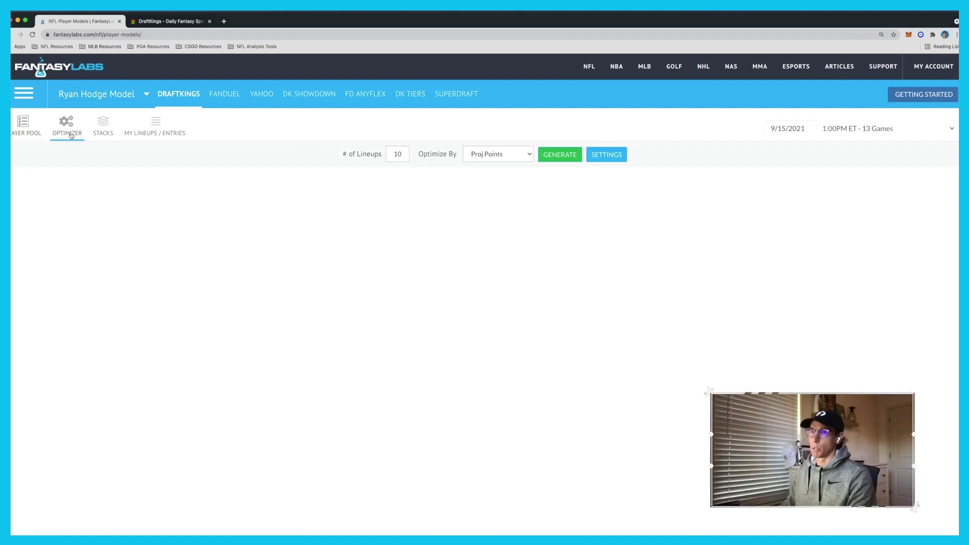
click(606, 154)
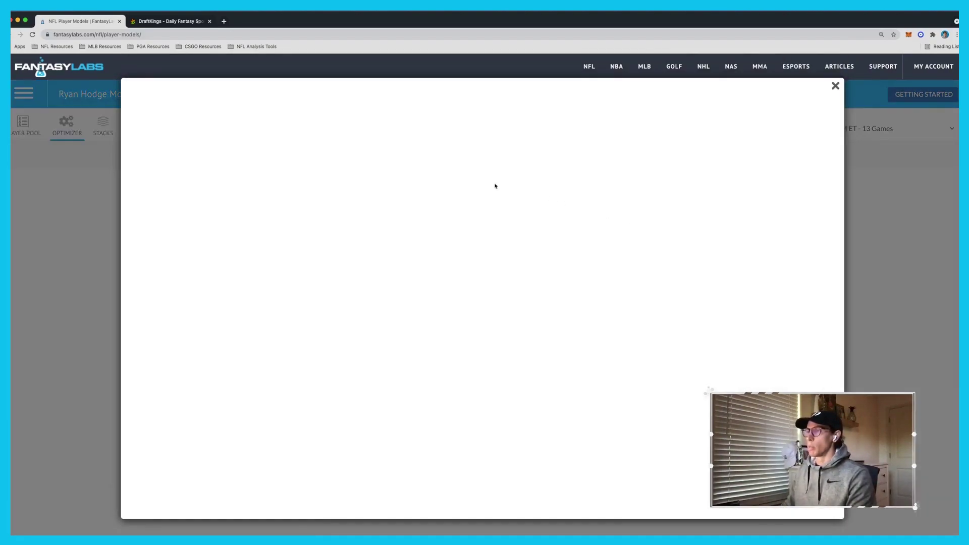
click(577, 117)
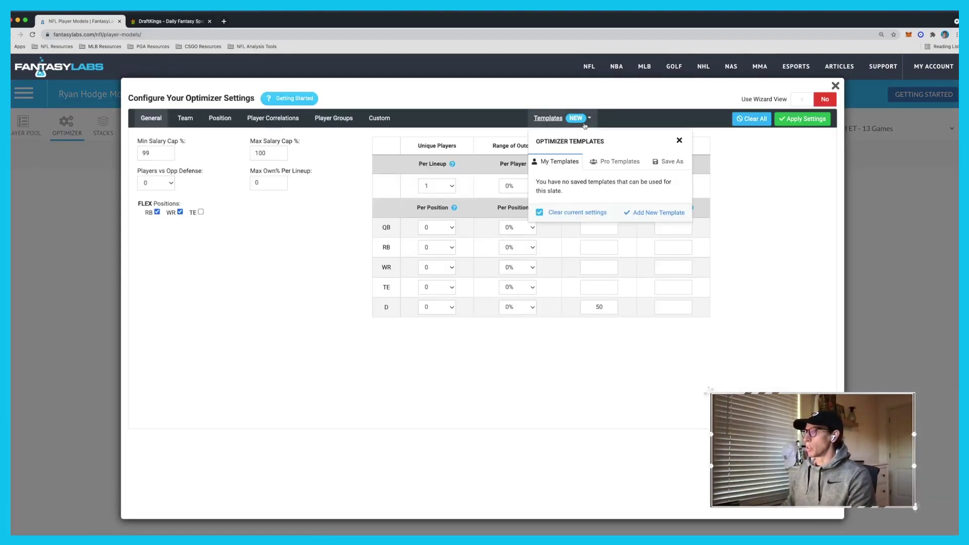
click(618, 161)
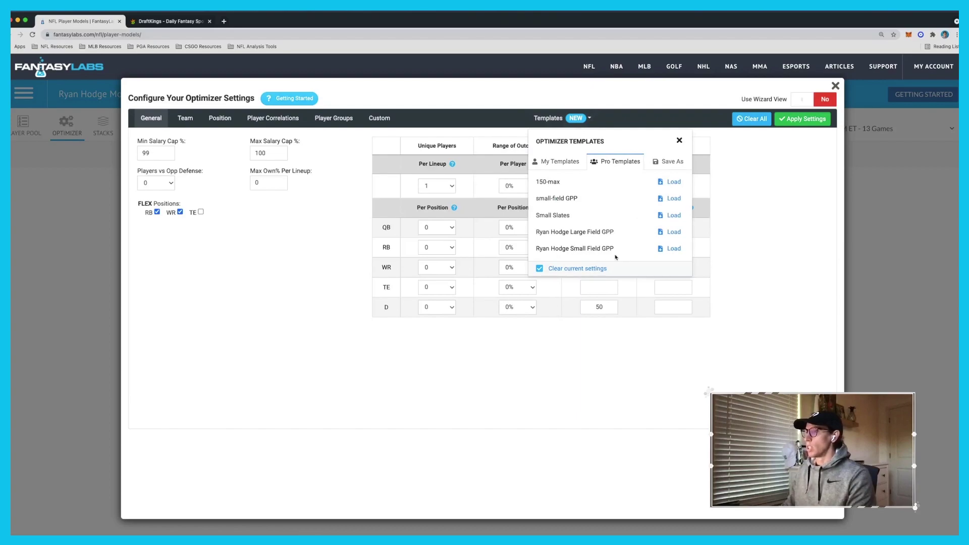
click(675, 248)
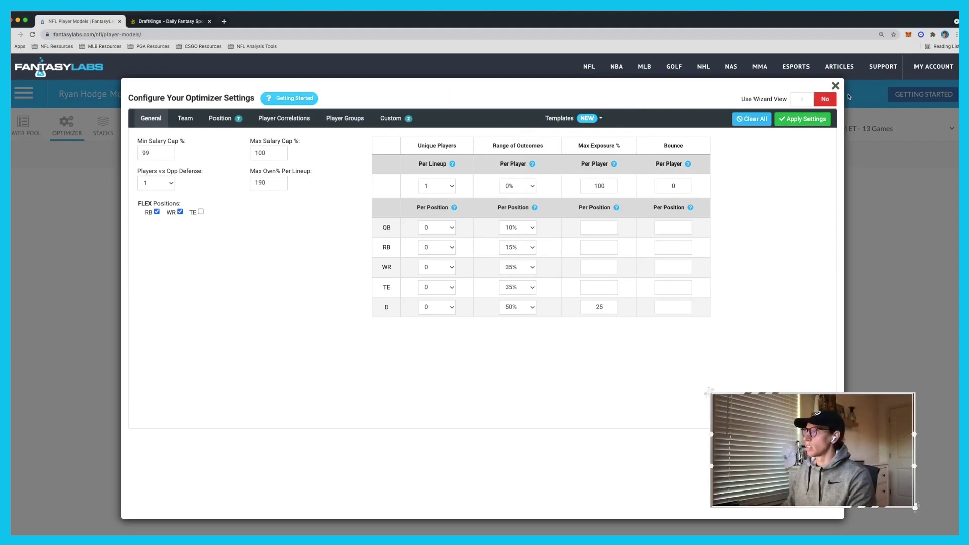
click(835, 86)
- Check the entry count on DraftKings, set the optimizer's number of lineups to 15 and generate them by Proj Points
double_click(407, 161)
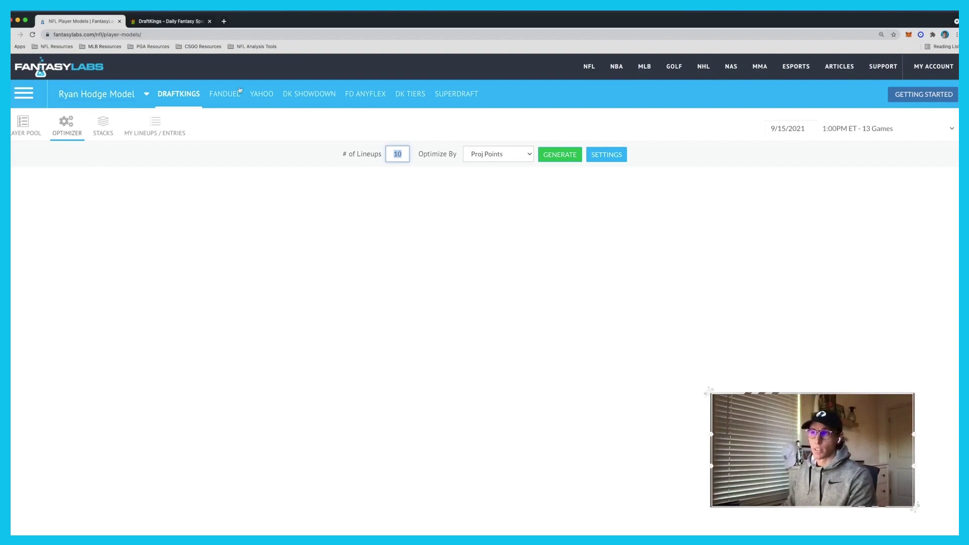
click(168, 21)
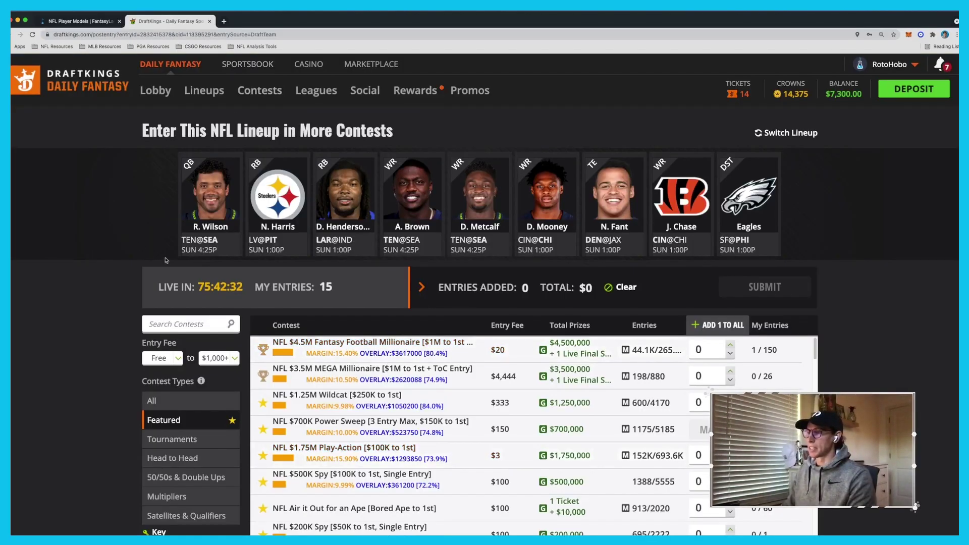
click(80, 21)
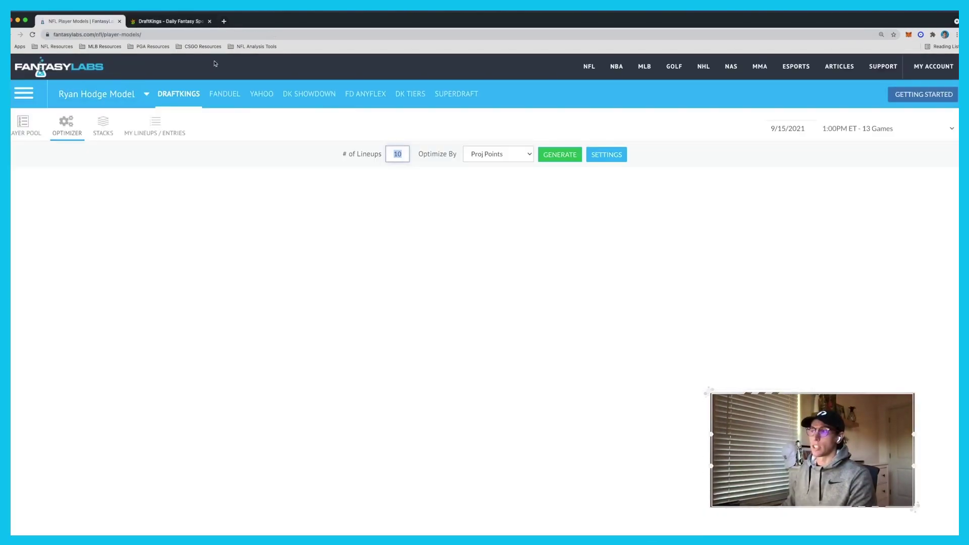
text(15)
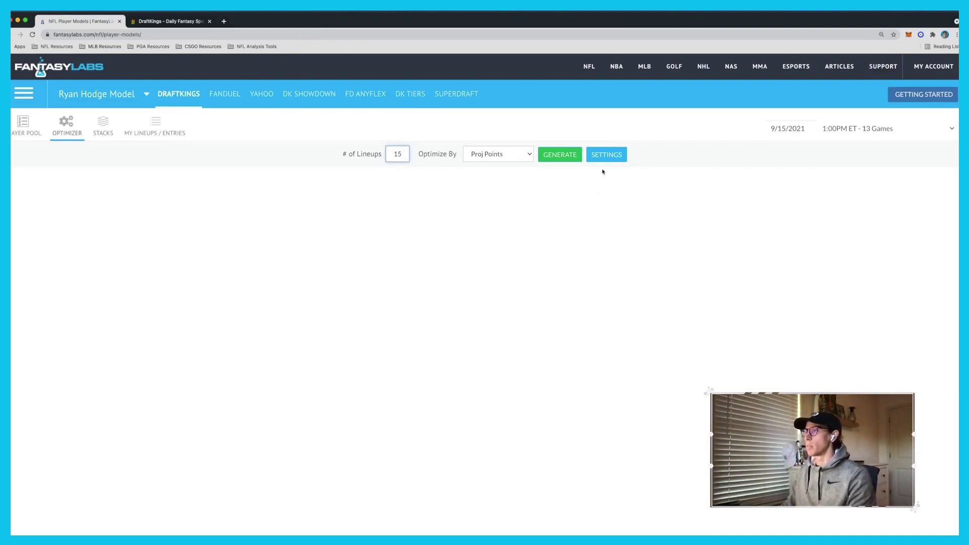
click(579, 160)
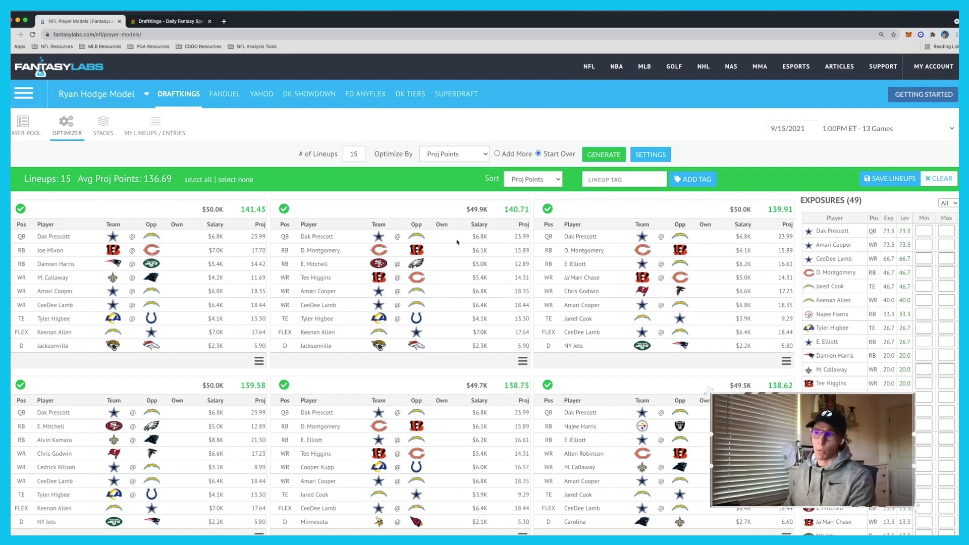
- Enter 20 Max as the lineup tag text and save the generated lineups
click(616, 181)
text(20 Max)
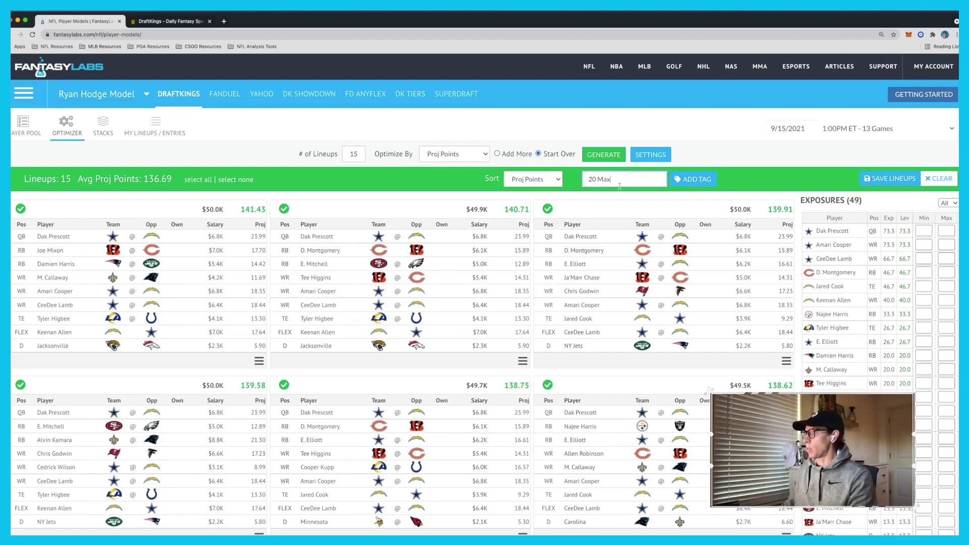
click(888, 180)
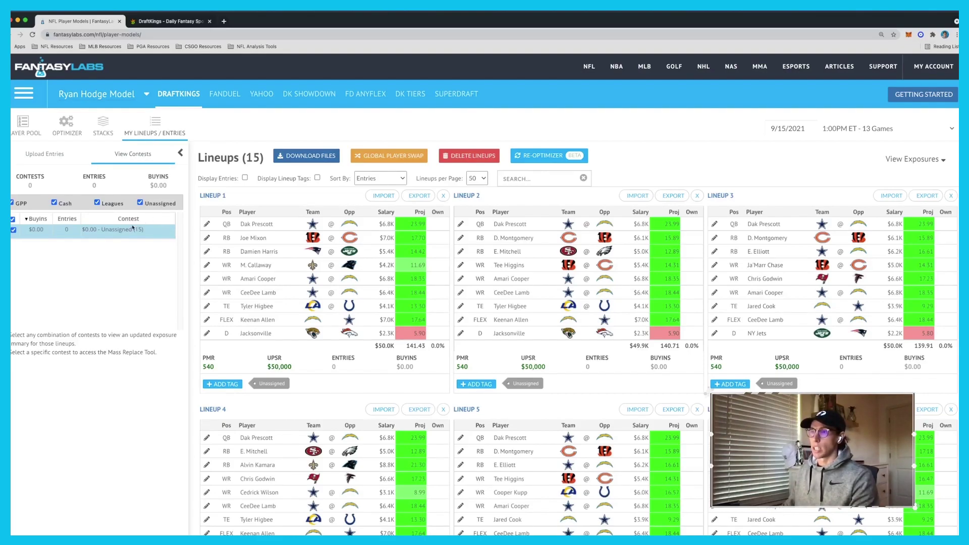
- Switch to DraftKings and download the current NFL Classic entries for the 09/19 12:00 pm (13 Games) start time
click(169, 21)
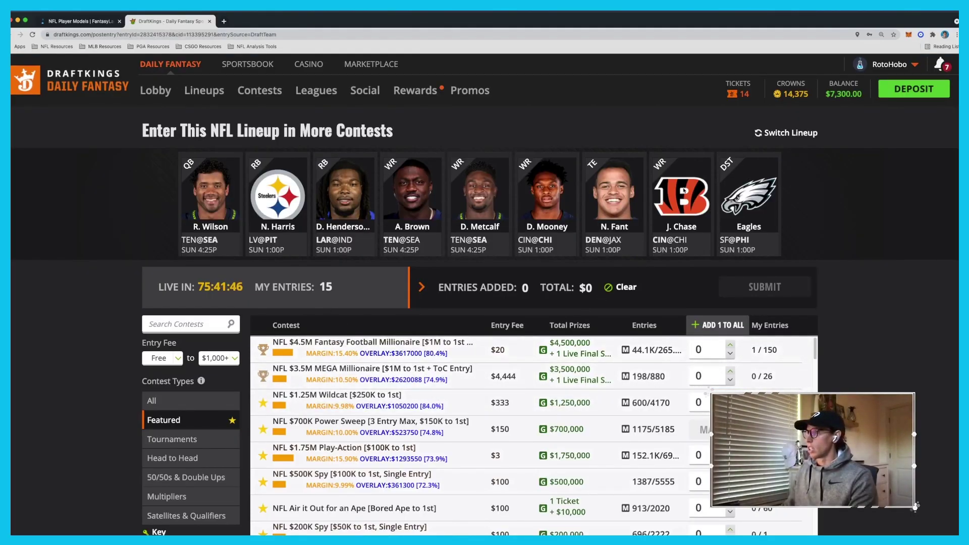
click(208, 92)
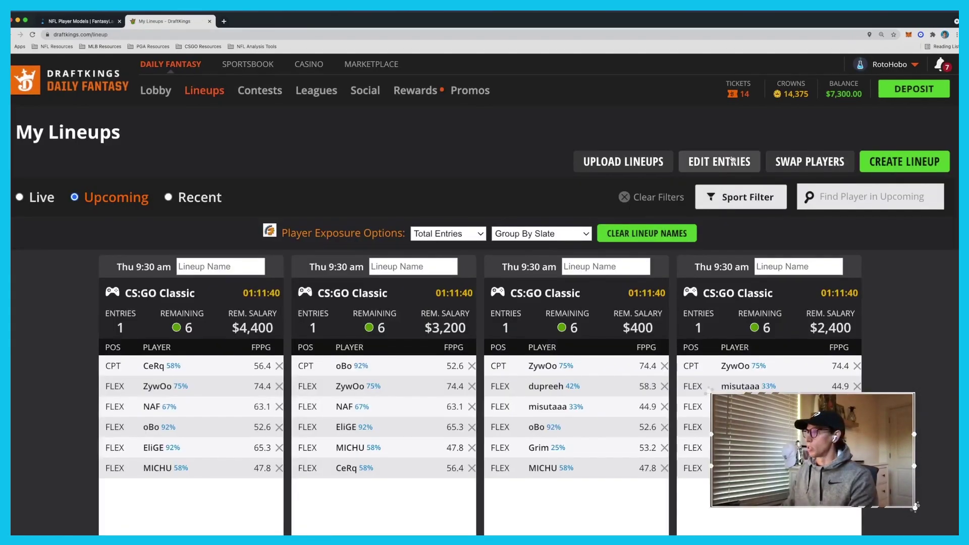
click(731, 161)
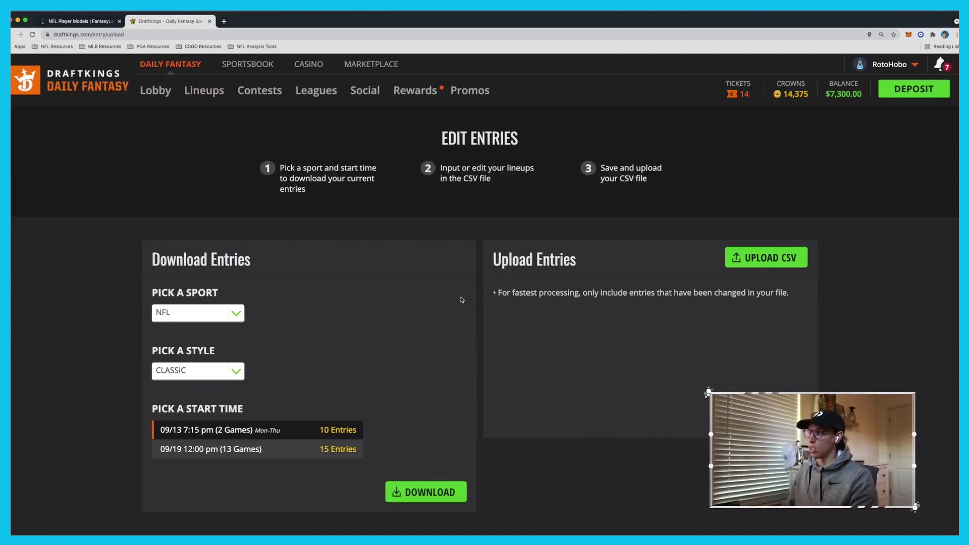
scroll(456, 303, down, 1)
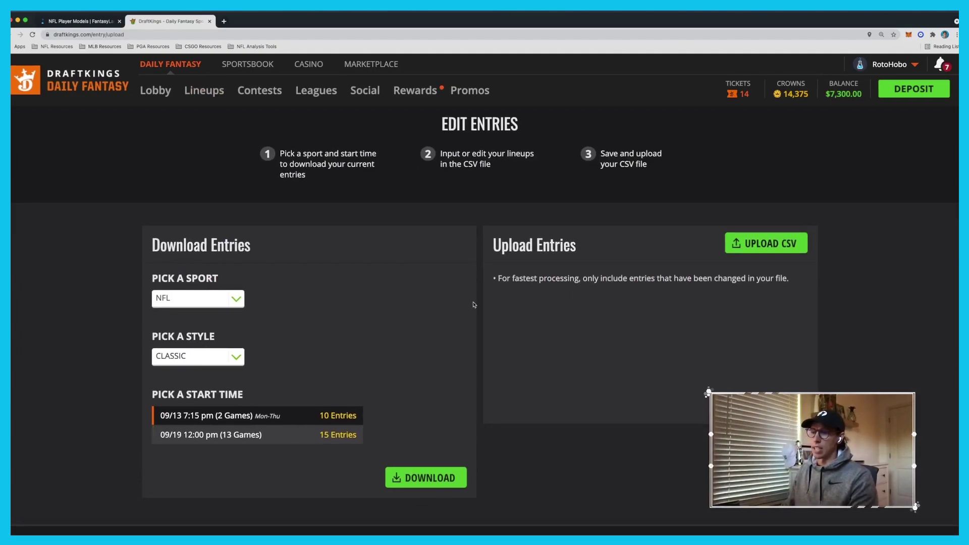
click(313, 436)
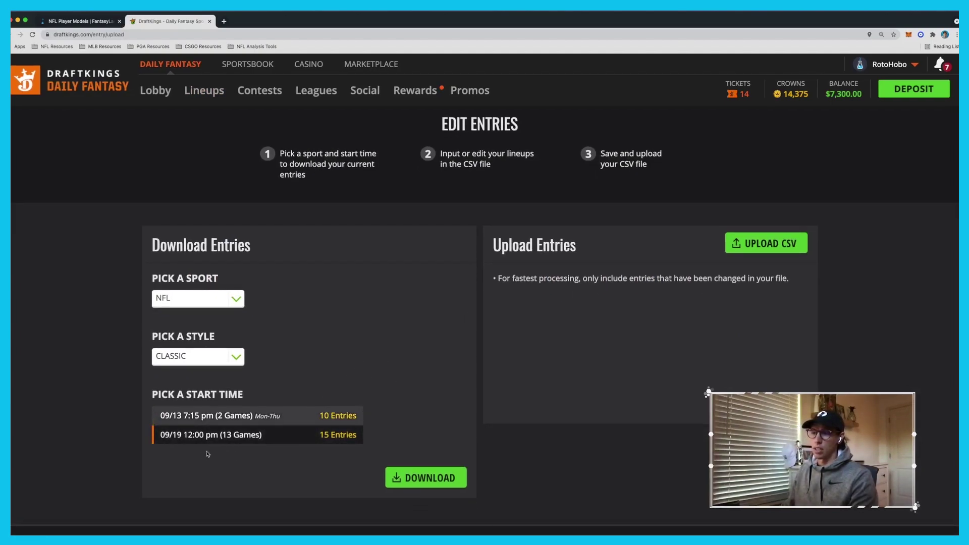
click(442, 481)
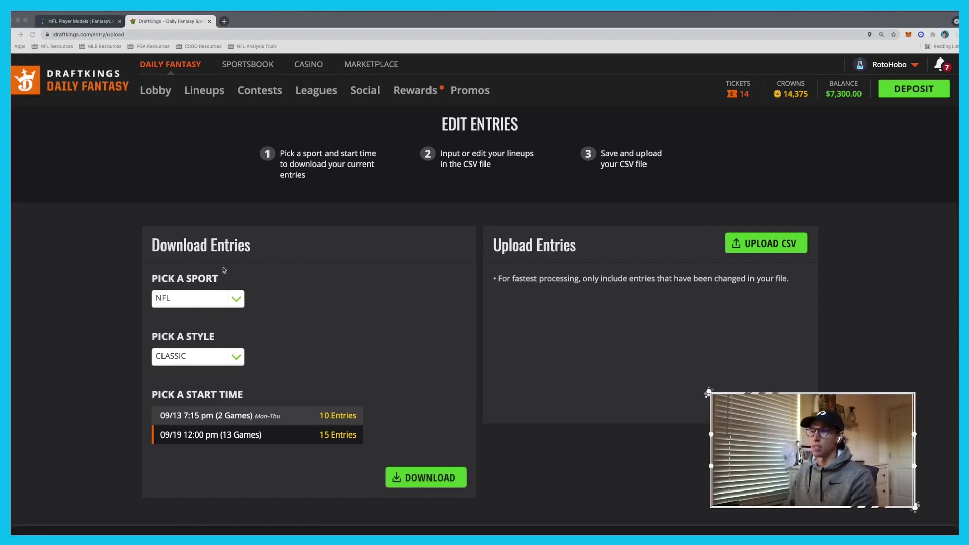
- Switch to FantasyLabs and download the DraftKings lineups file for the No Tag Set lineups
click(98, 25)
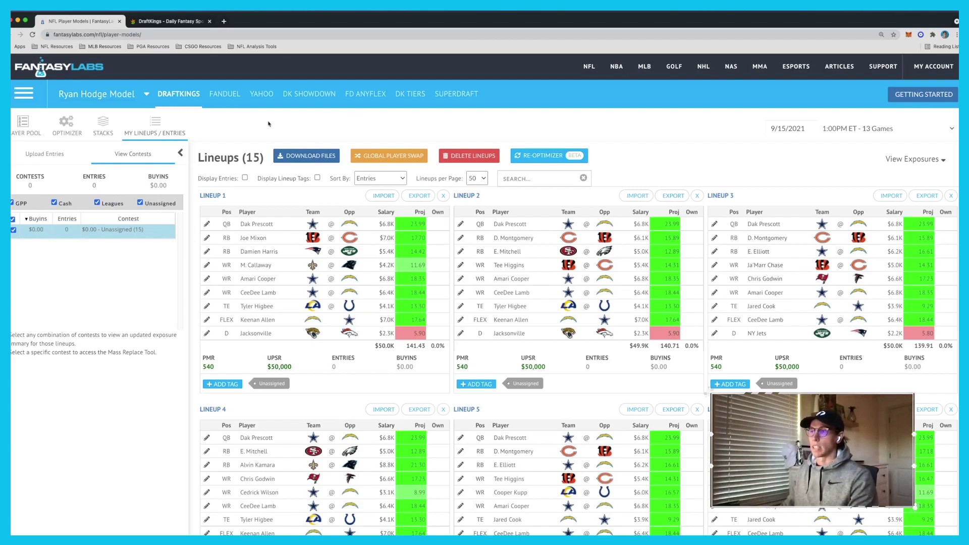
click(303, 157)
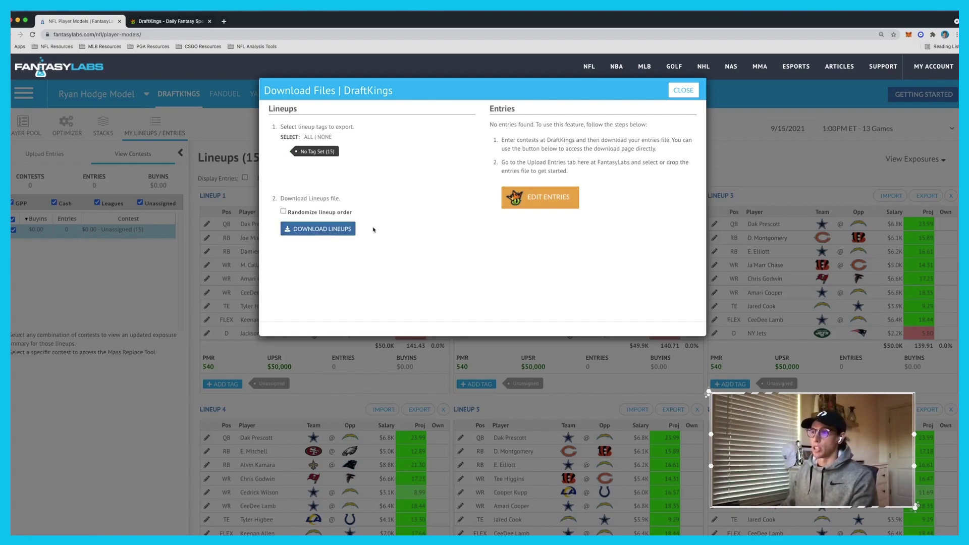
click(325, 230)
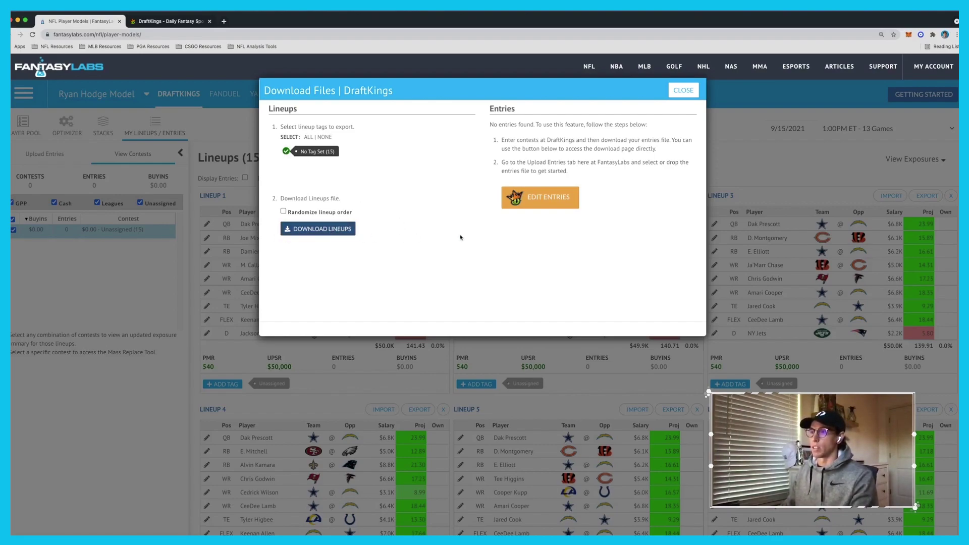
- Download the lineups file for the No Tag Set lineups and open FantasyLabs_DK_55333.csv in Excel
click(325, 229)
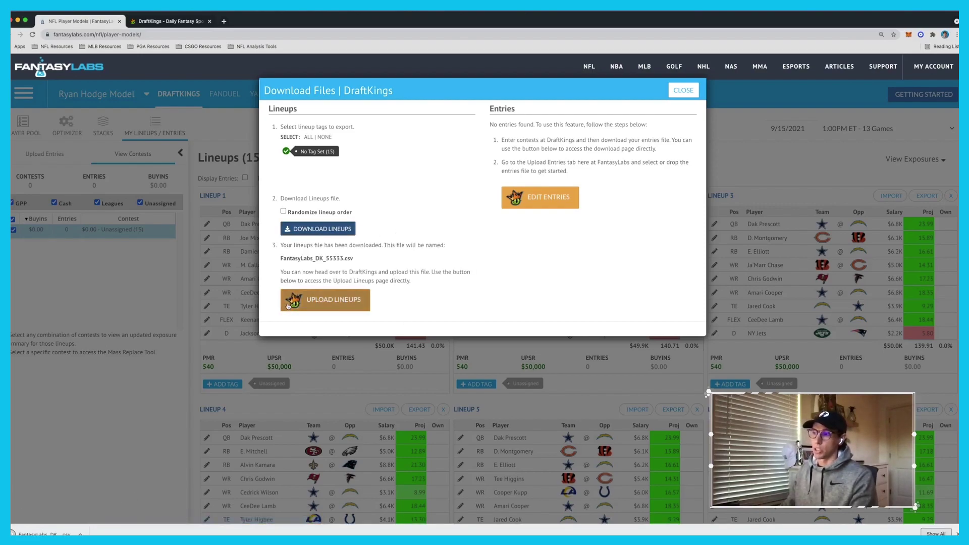
click(45, 534)
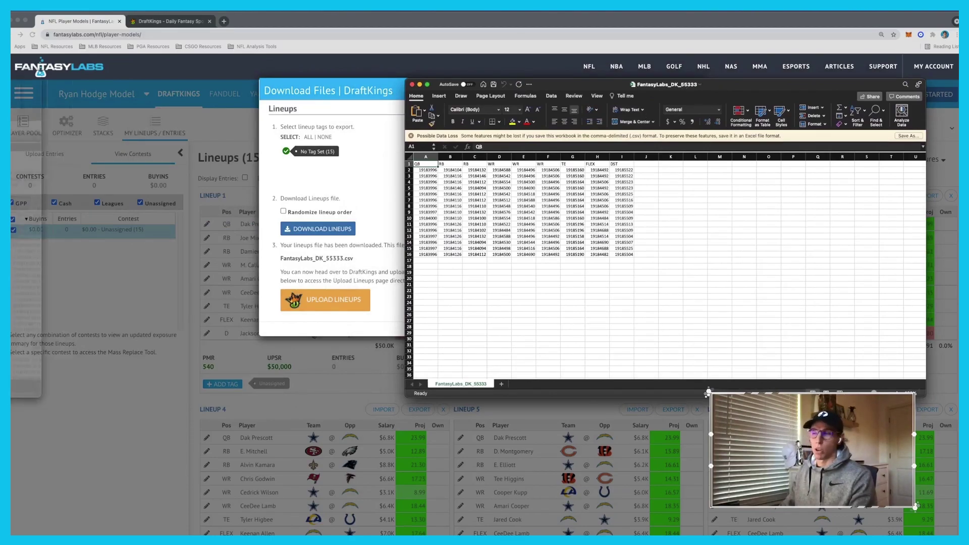
- Arrange the DKEntries and FantasyLabs_DK_55333 workbooks side by side
drag(618, 88, 718, 102)
drag(259, 110, 13, 202)
click(701, 99)
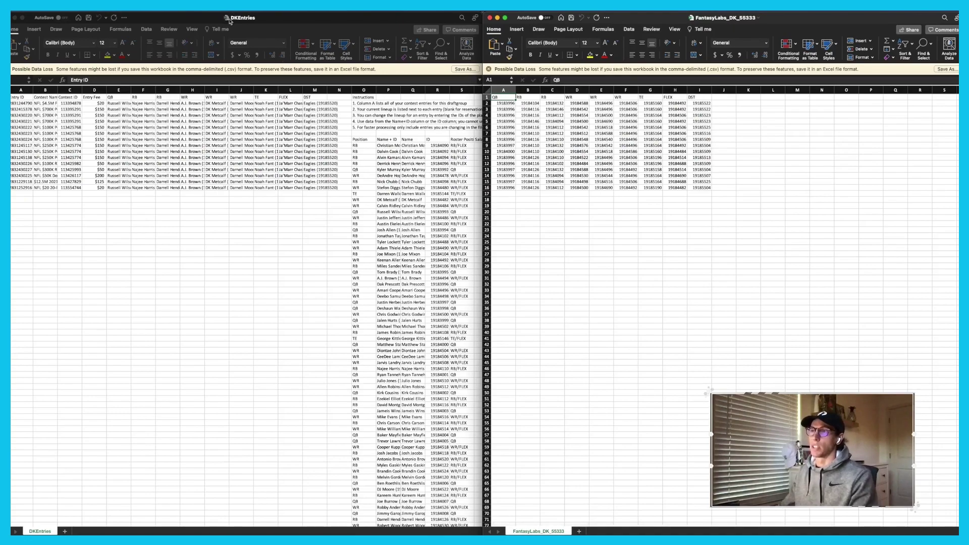
- Copy all 15 lineup rows of player IDs, without the header, over the existing lineups in DKEntries, starting at the first QB cell
click(505, 103)
shift+click(701, 186)
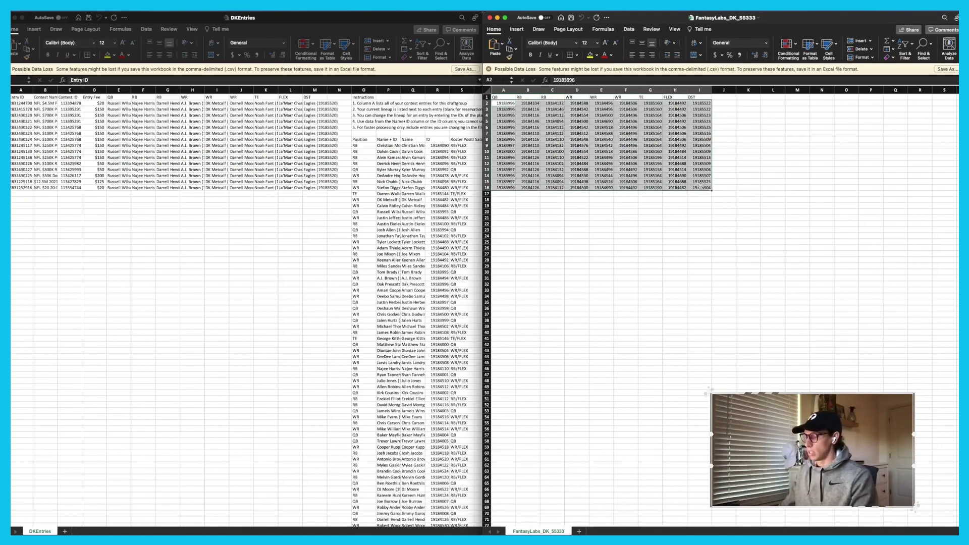
key(super+c)
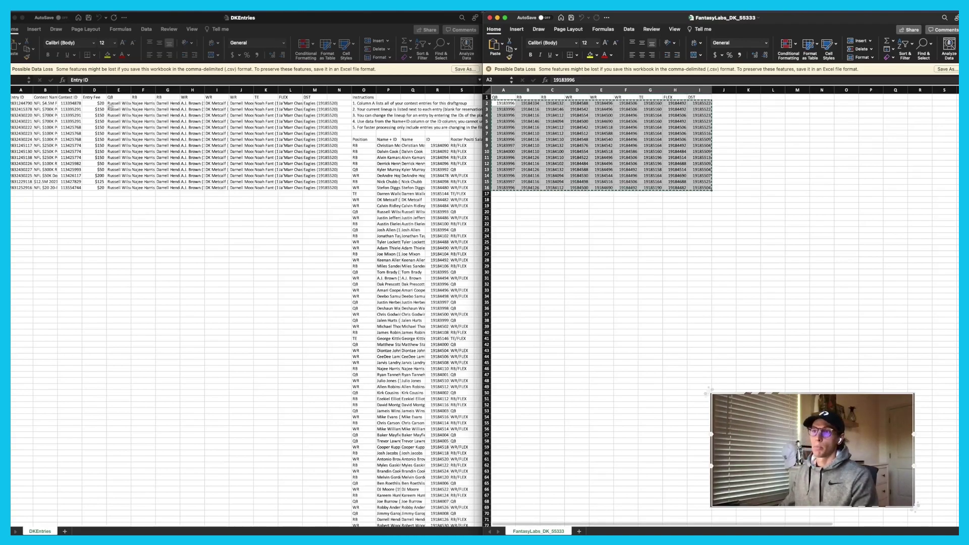
click(109, 102)
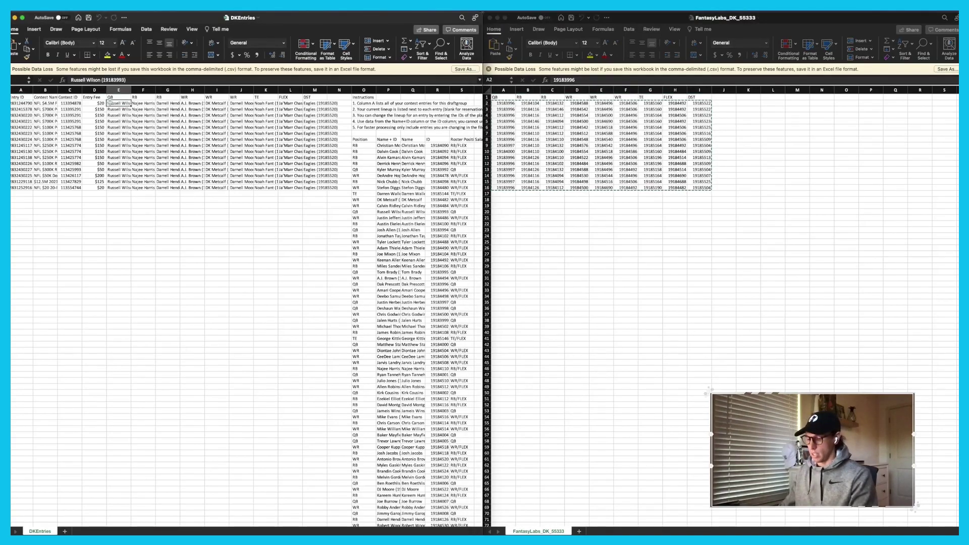
key(super+v)
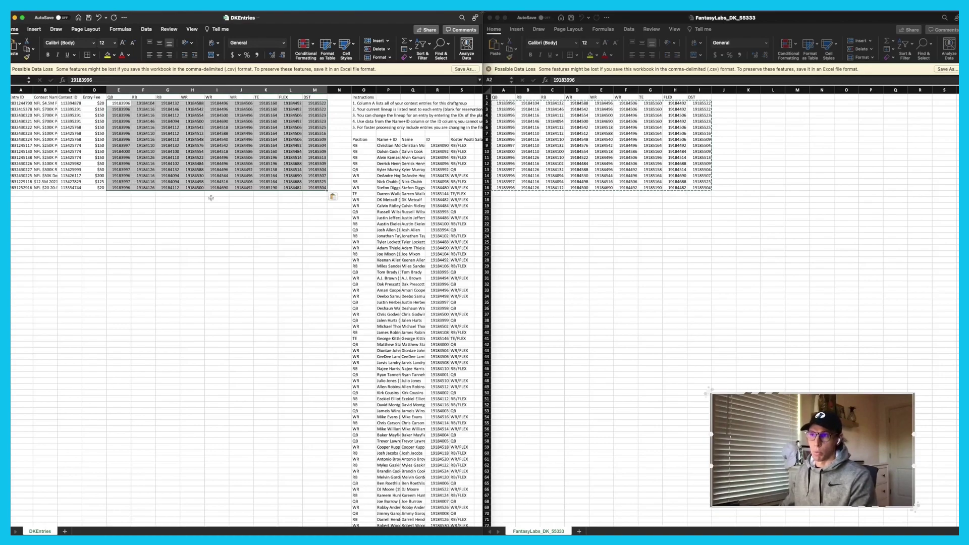
- Close the FantasyLabs_DK_55333 workbook, leaving DKEntries open
click(516, 66)
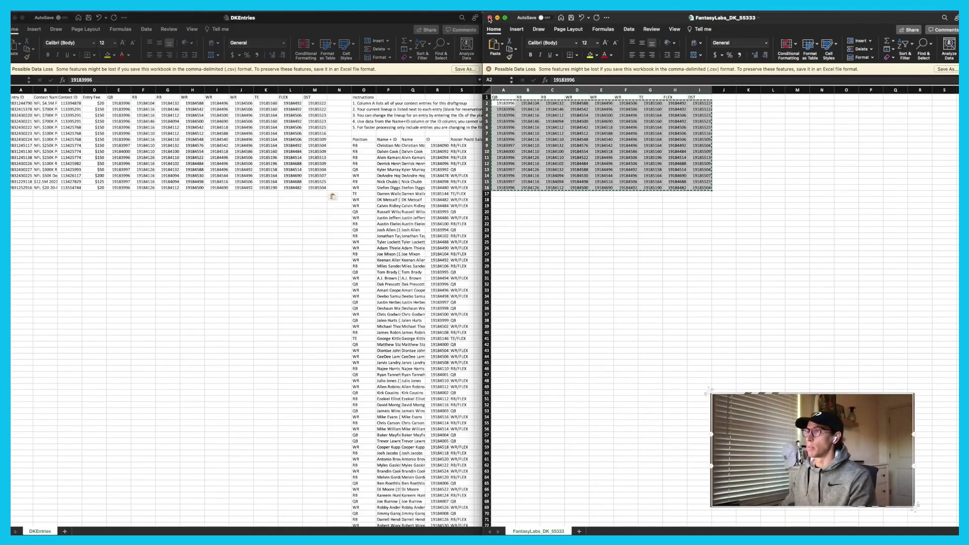
key(super+w)
click(505, 235)
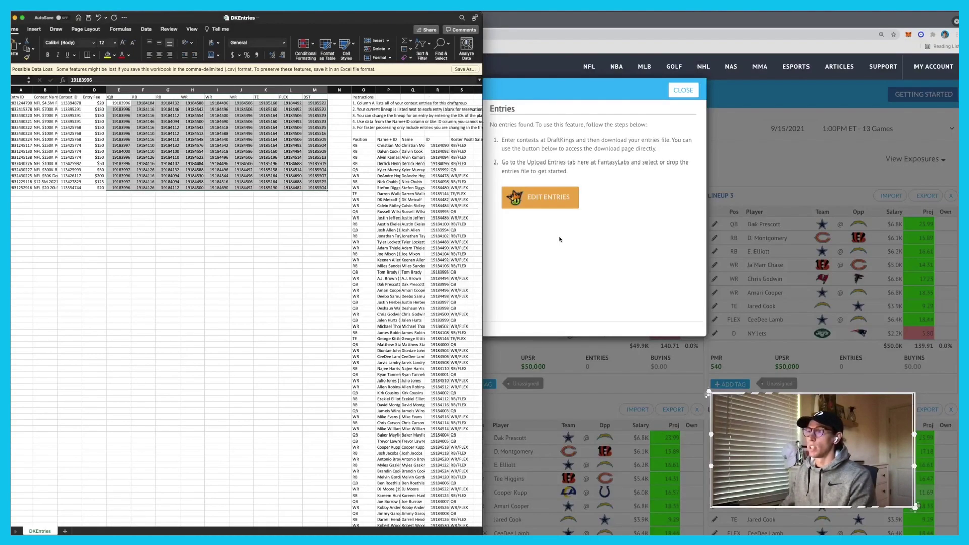
- Save the edited entries workbook on the Desktop as DKEntriesv1 in Comma Separated Values format
click(48, 6)
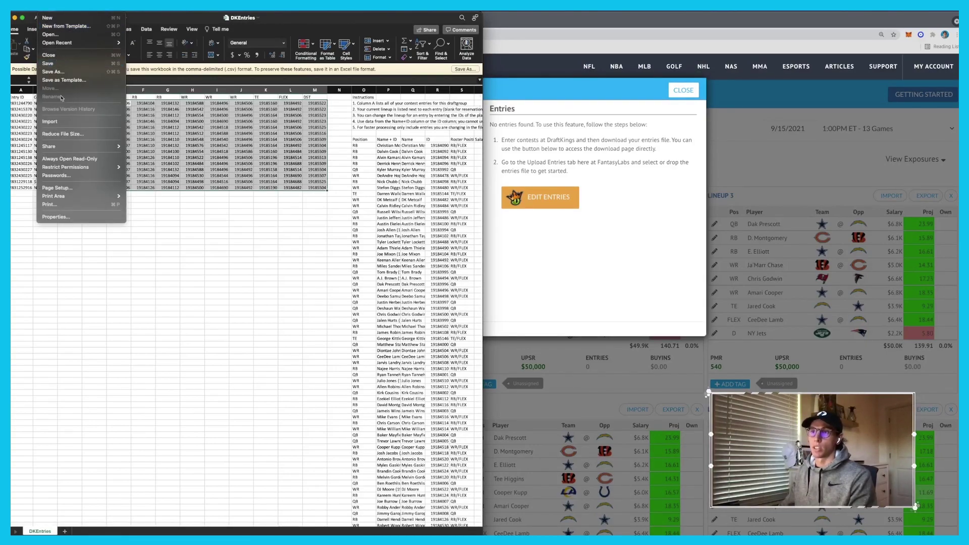
click(61, 72)
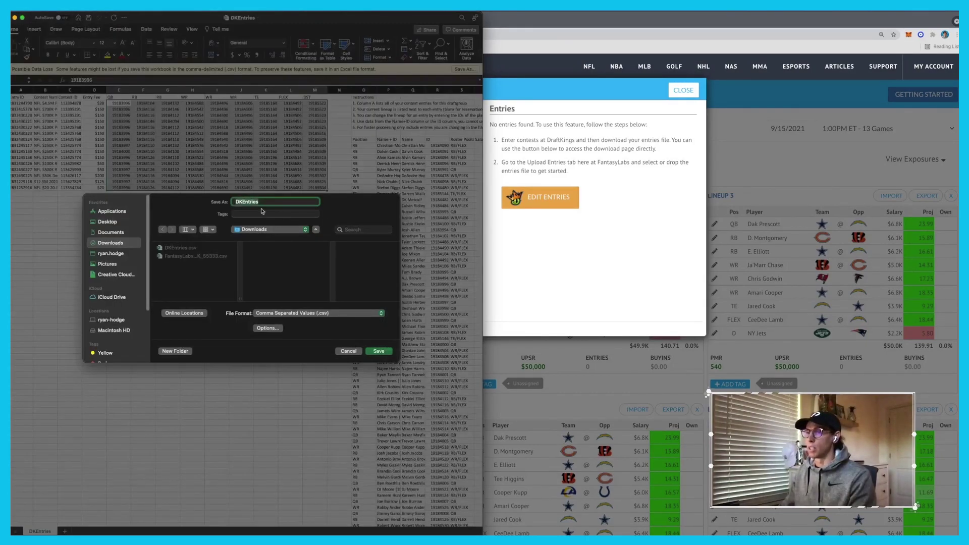
click(260, 201)
text(v1)
click(105, 224)
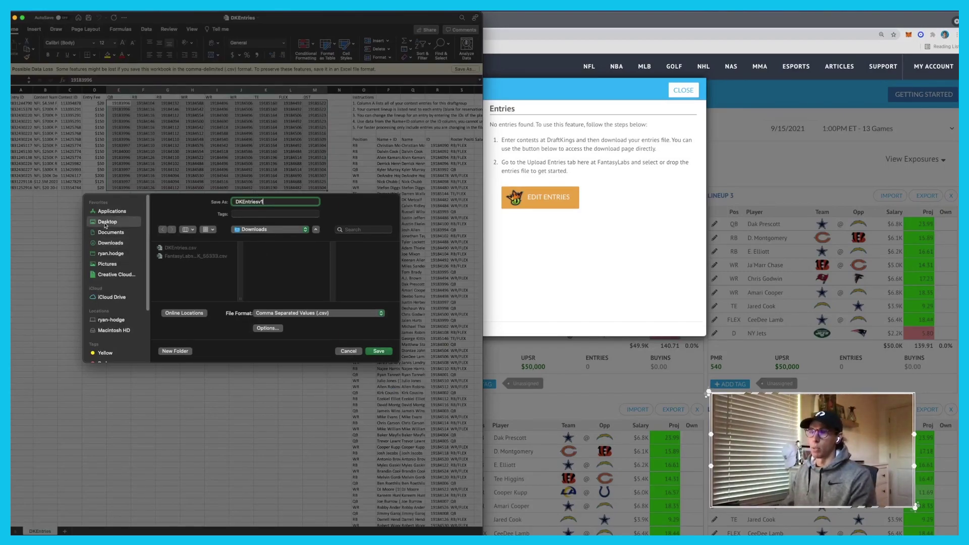
click(380, 352)
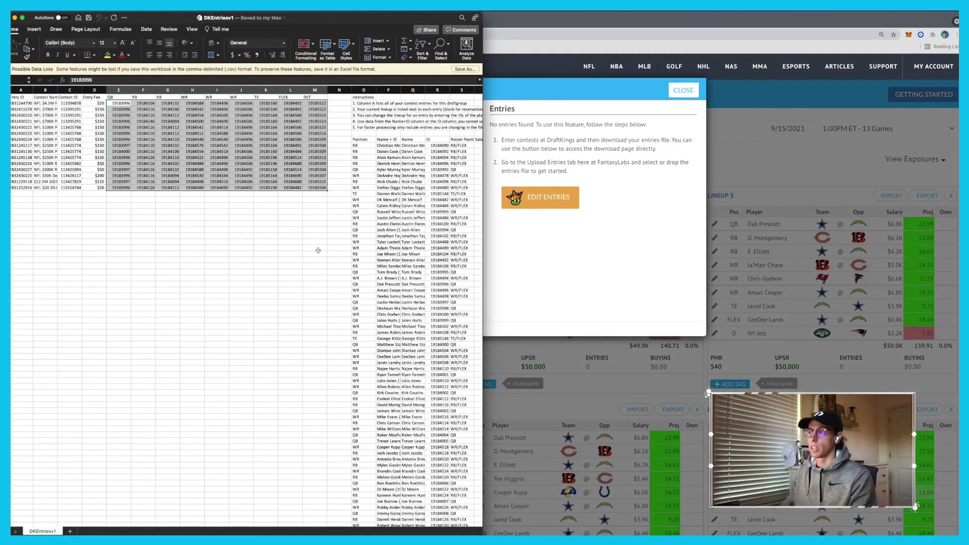
- Switch to DraftKings in the browser and upload DKEntriesv1.csv from the Desktop as the edited entries
click(629, 221)
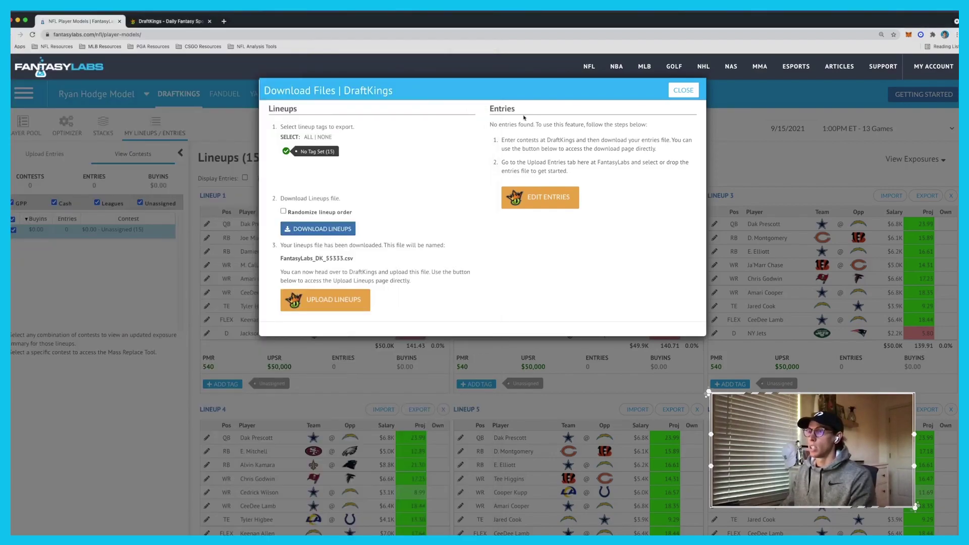
click(160, 21)
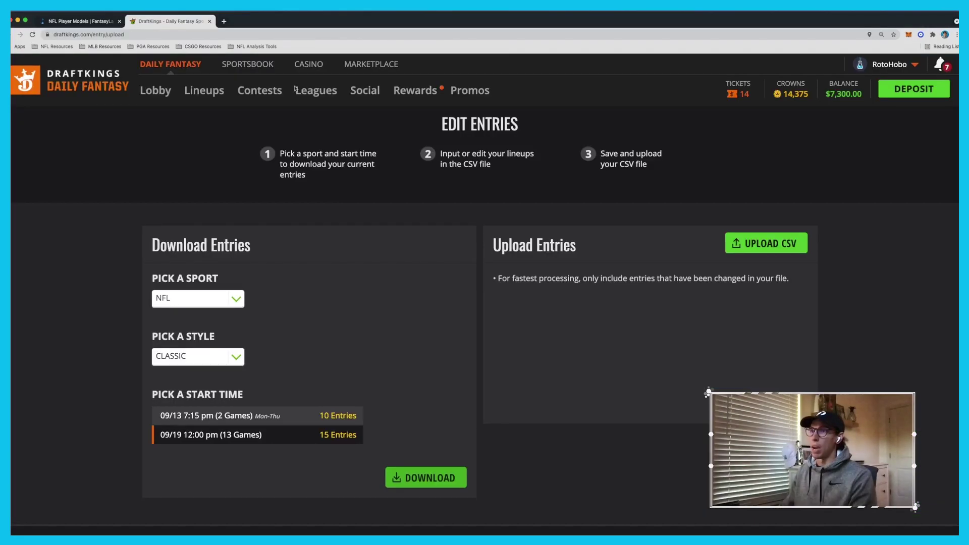
click(767, 248)
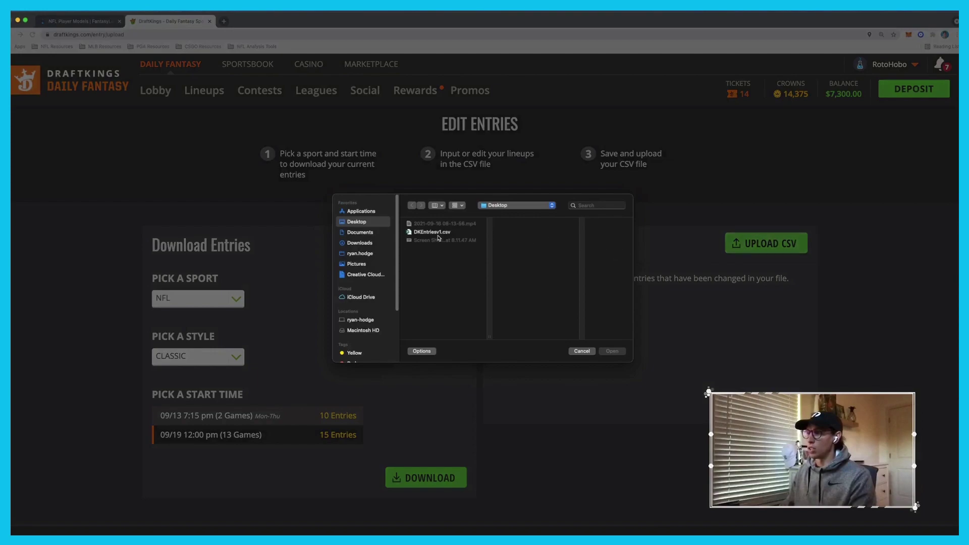
click(433, 231)
click(622, 352)
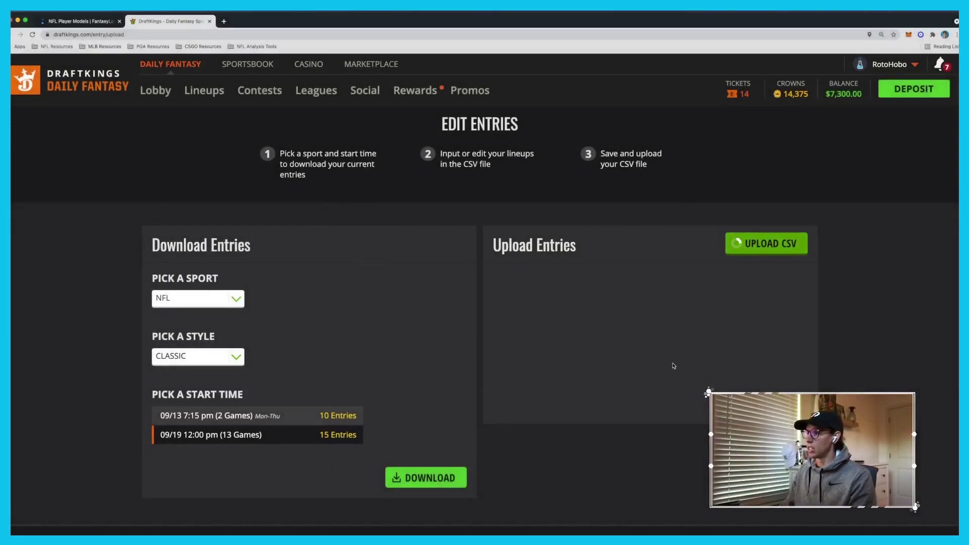
drag(490, 277, 685, 319)
- Open the upcoming lineups on DraftKings and check the choices for the Total Entries player exposure option
click(206, 91)
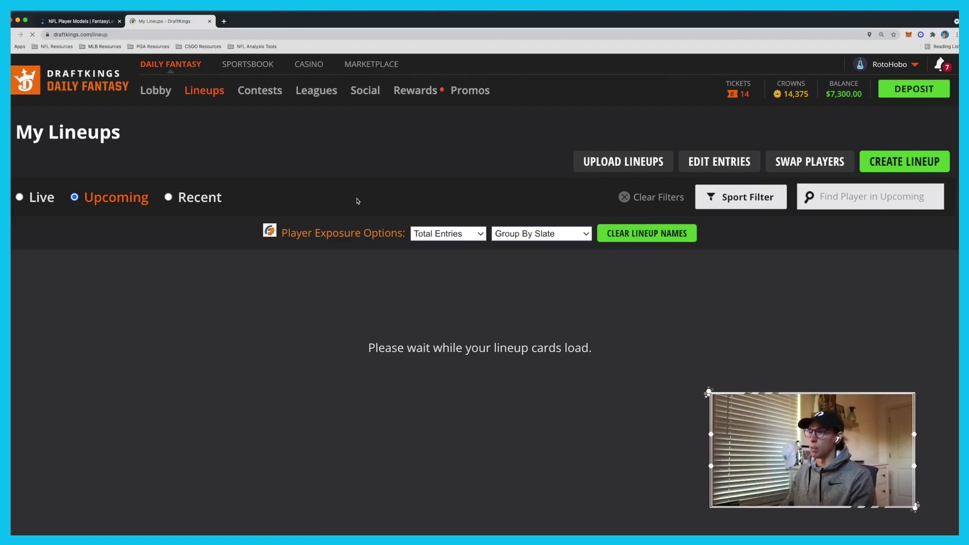
scroll(368, 207, down, 2)
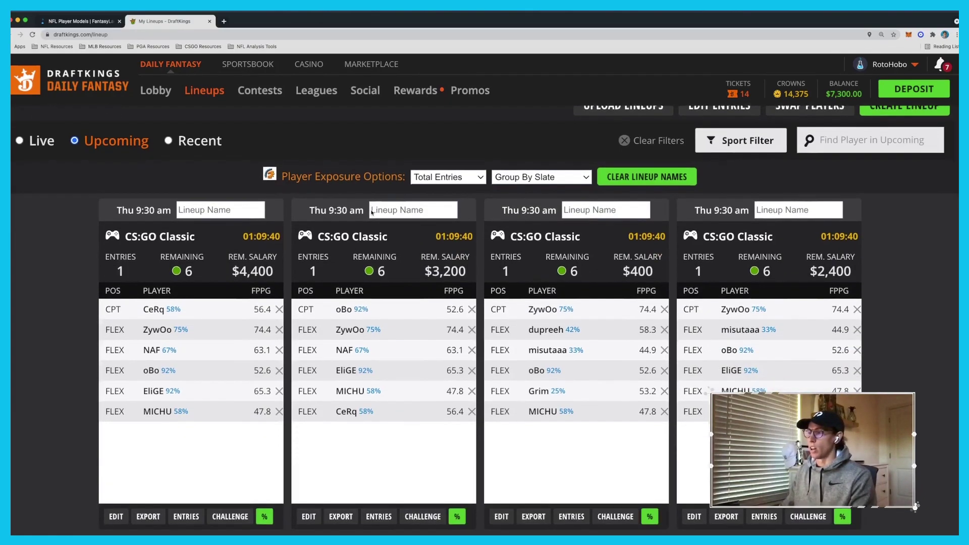
click(459, 188)
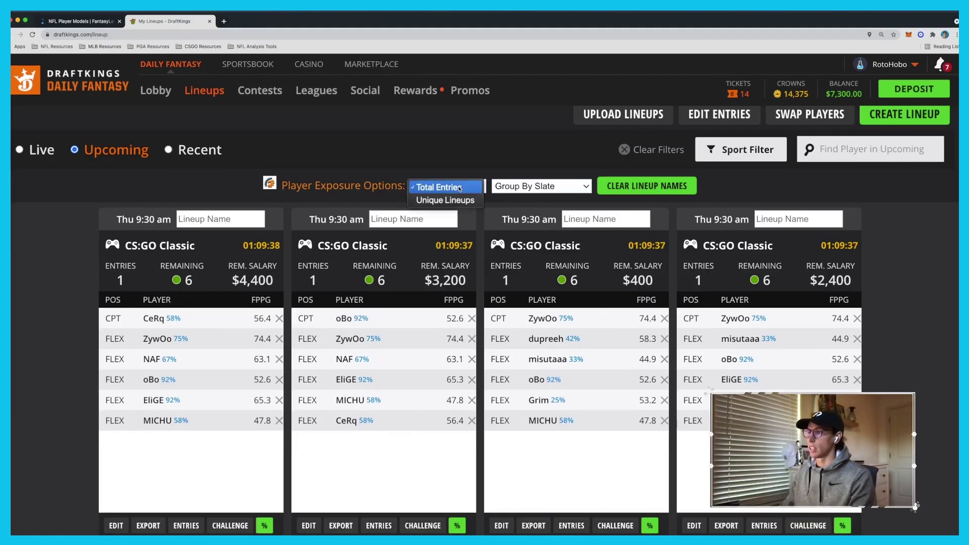
click(459, 188)
scroll(512, 168, up, 1)
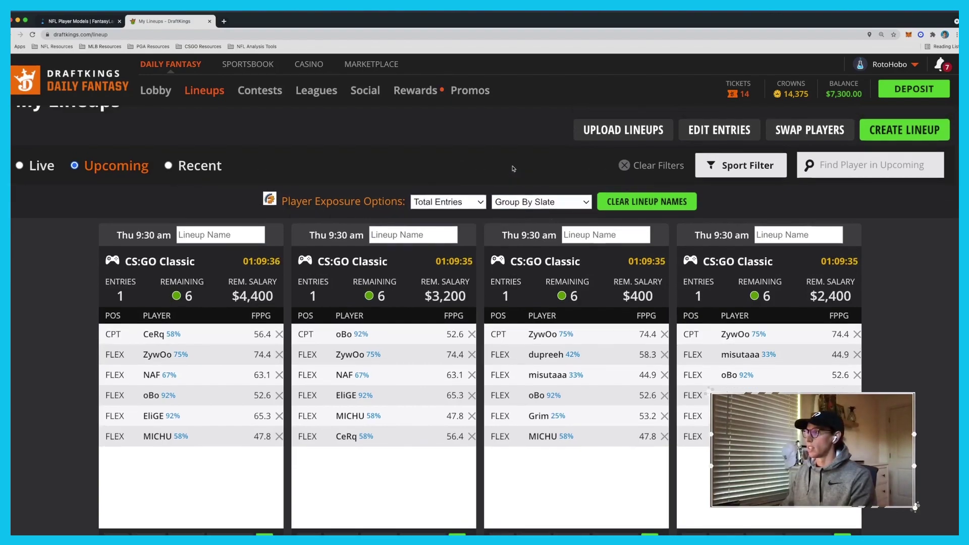
- Filter the upcoming lineups by sport to show only NFL lineups
click(746, 167)
click(711, 199)
click(707, 219)
click(707, 220)
click(707, 220)
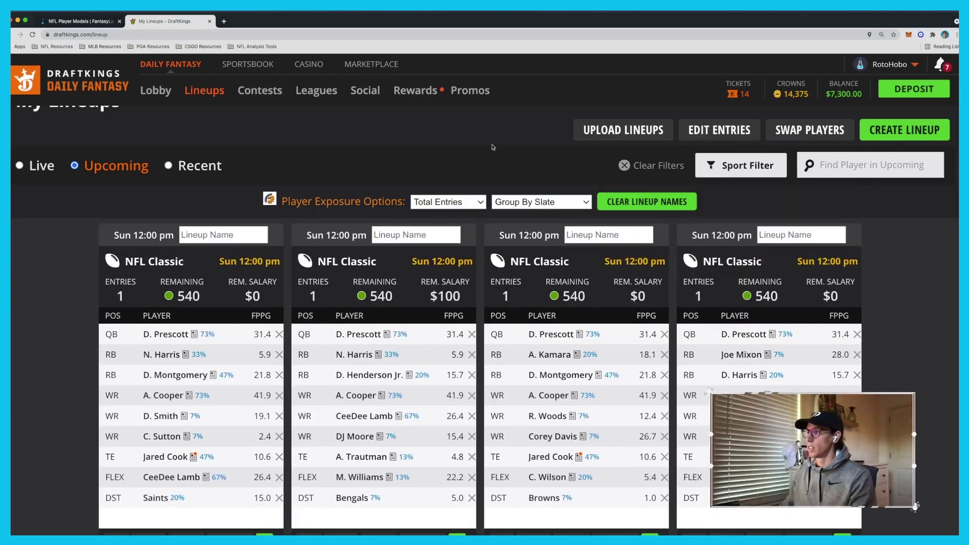
- Review the uploaded NFL Classic lineups and the exposure percentages of their players
scroll(474, 202, down, 2)
scroll(464, 213, down, 3)
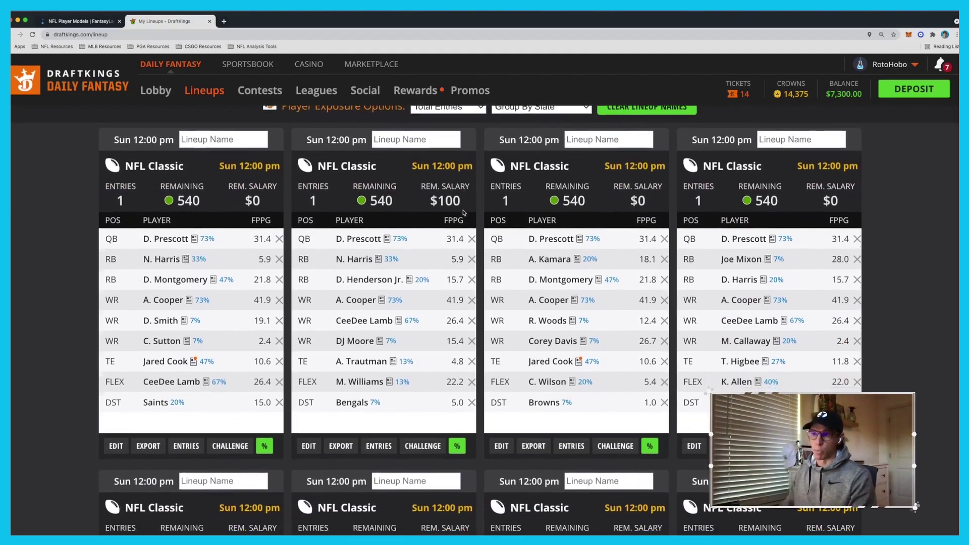
scroll(464, 213, down, 4)
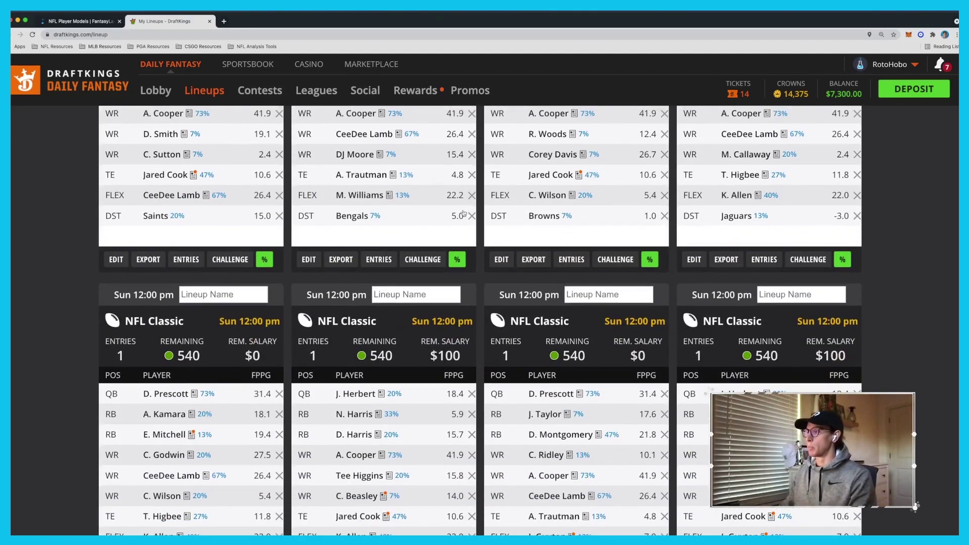
scroll(463, 212, down, 4)
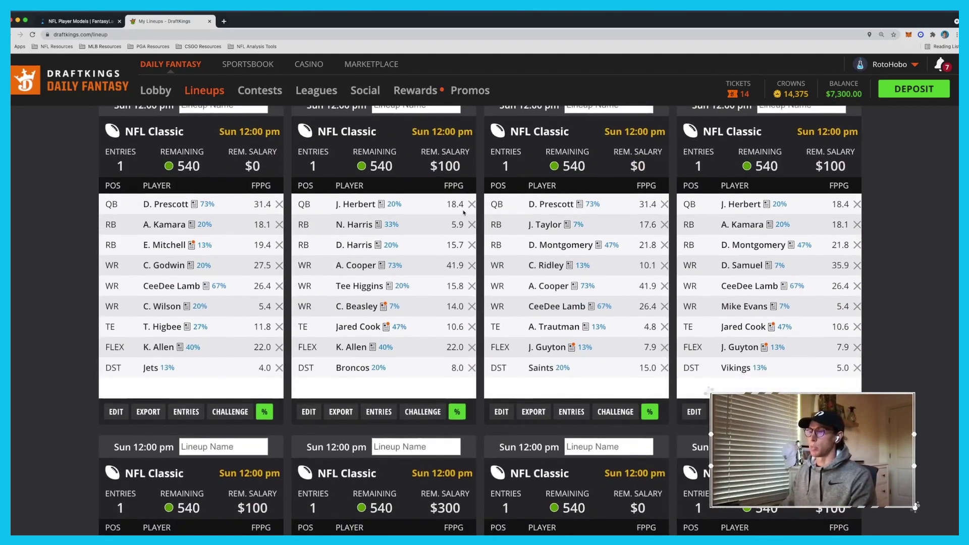
scroll(463, 213, down, 4)
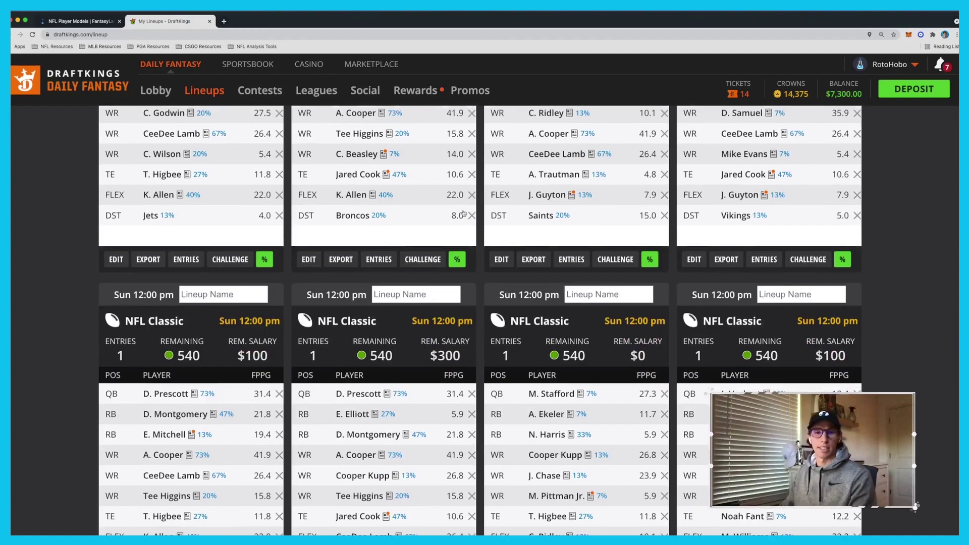
scroll(464, 212, down, 3)
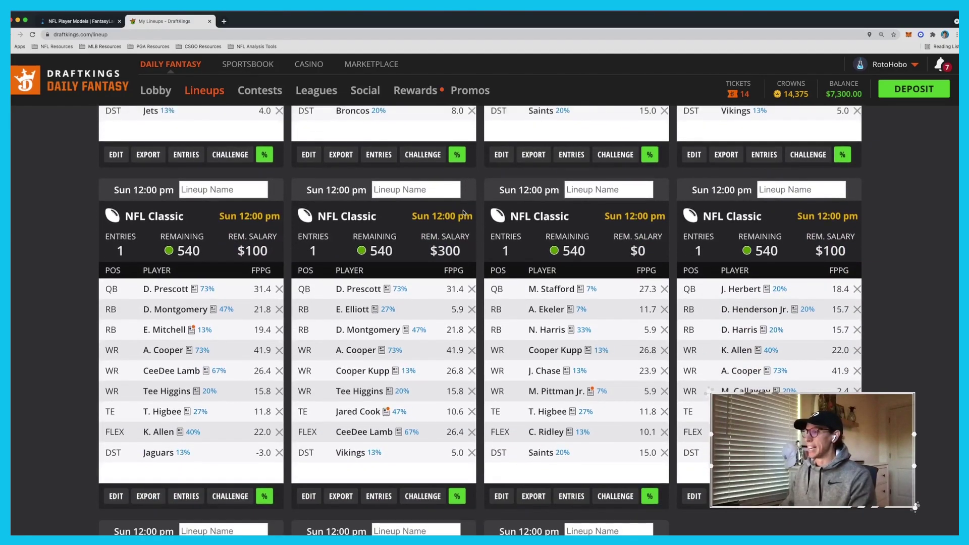
scroll(464, 212, down, 10)
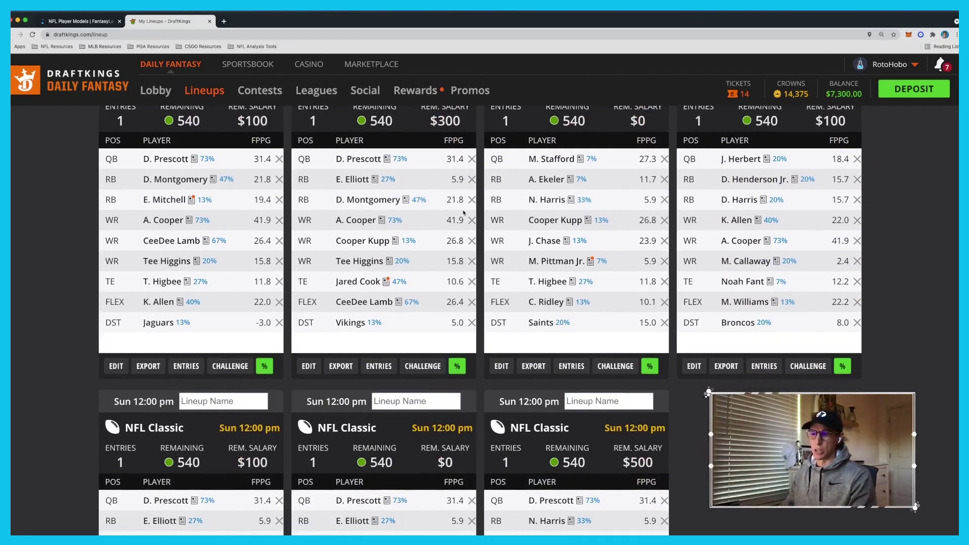
scroll(464, 212, down, 10)
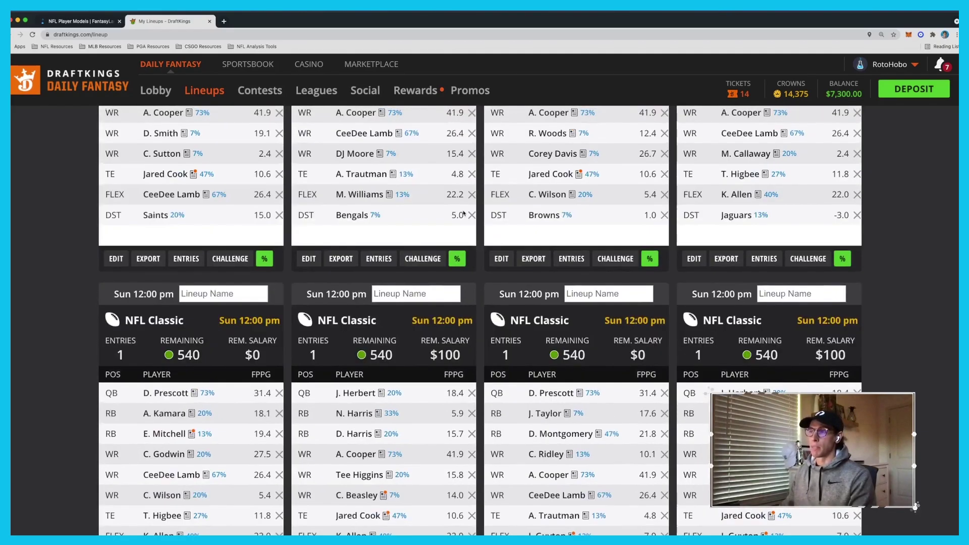
scroll(462, 213, up, 5)
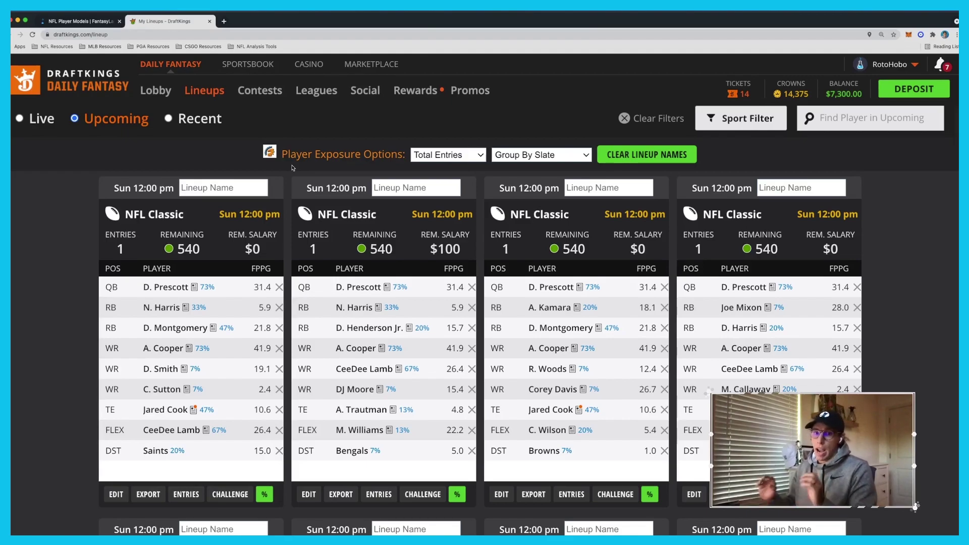
- Replace D. Henderson Jr. with Mike Davis in the second NFL Classic lineup and assign it to the NFL $250K Power Sweep entry
click(471, 329)
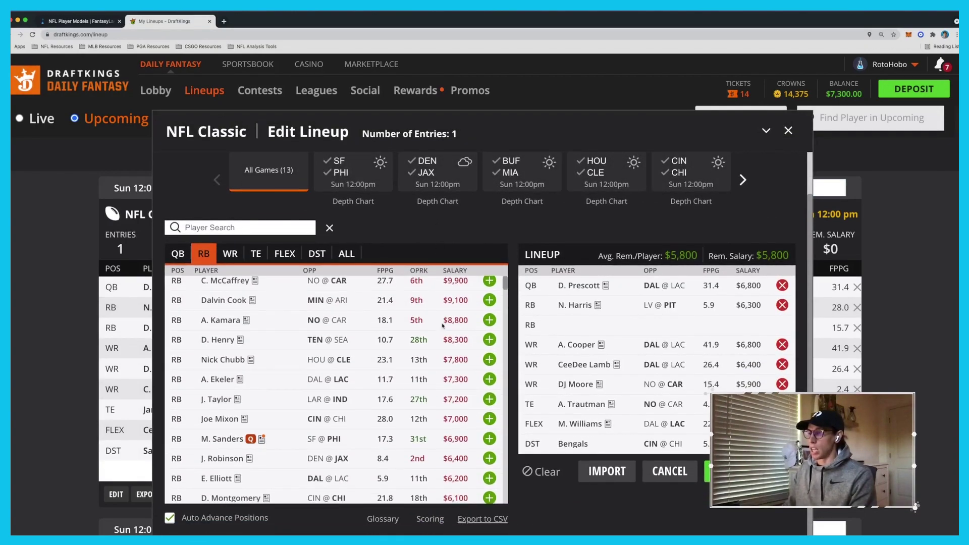
scroll(334, 332, down, 4)
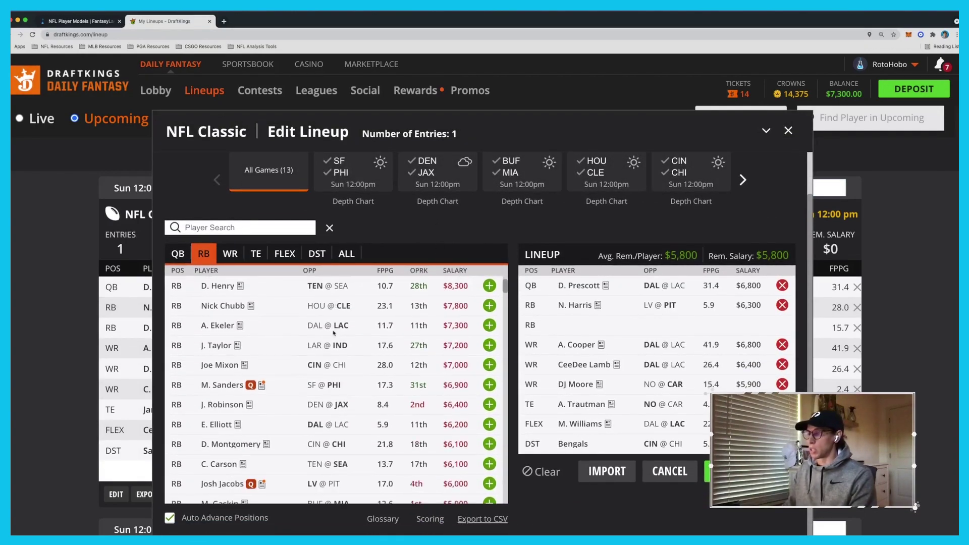
scroll(333, 333, down, 2)
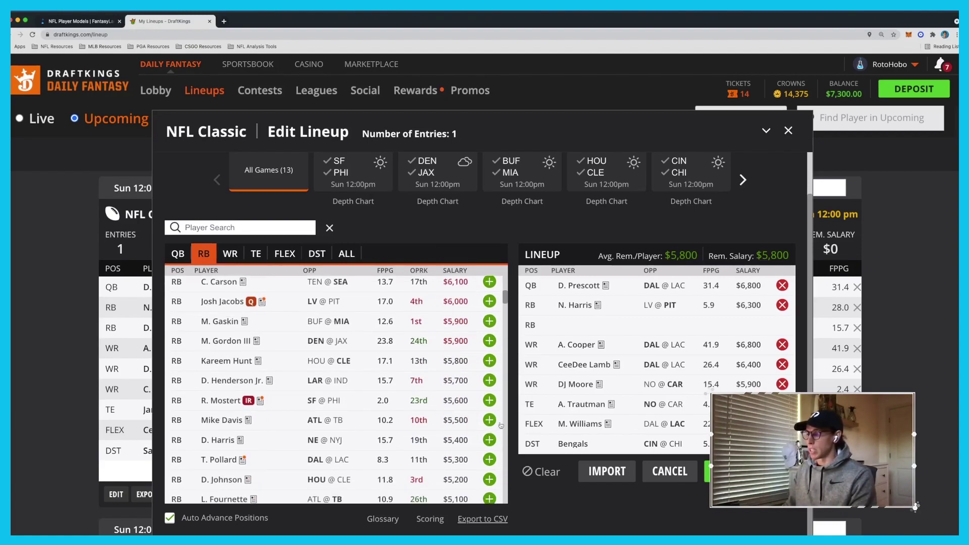
click(490, 420)
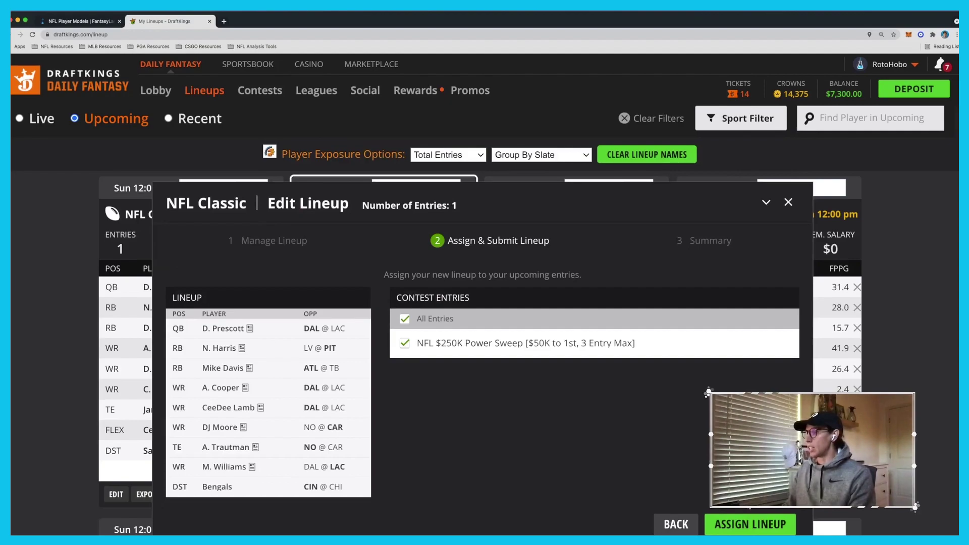
click(750, 524)
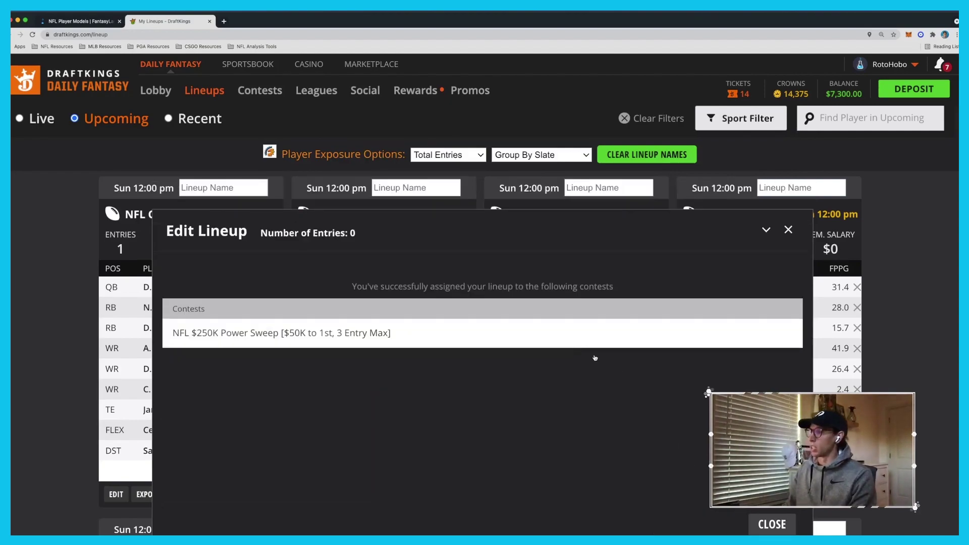
- Download the current NFL Classic entries CSV for the 09/19 12:00 pm slate from DraftKings and open it in Excel
scroll(656, 374, down, 2)
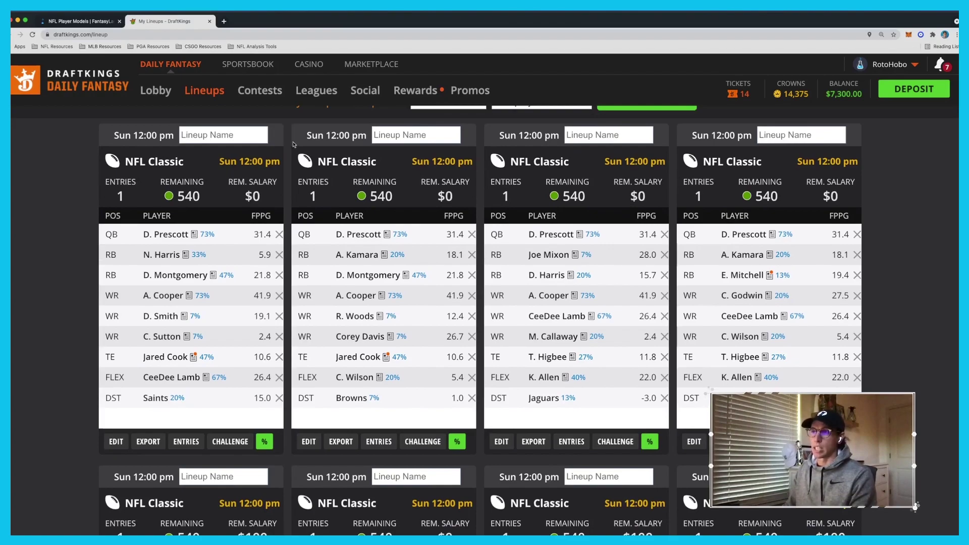
click(204, 91)
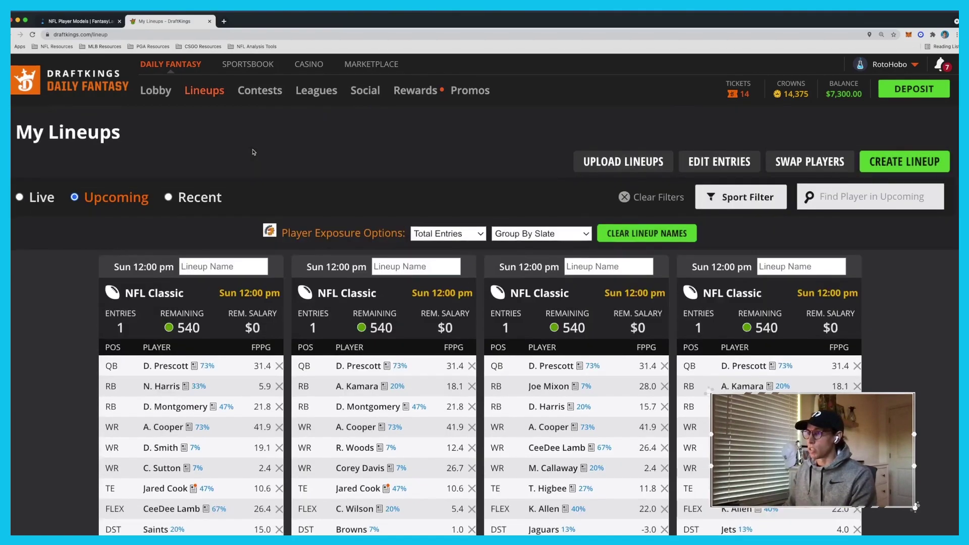
click(728, 169)
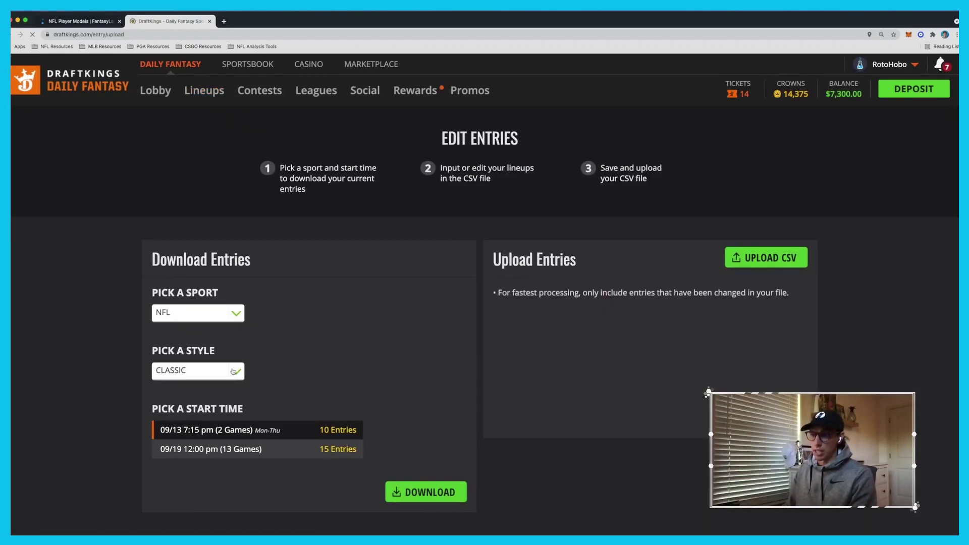
click(273, 456)
scroll(303, 444, down, 1)
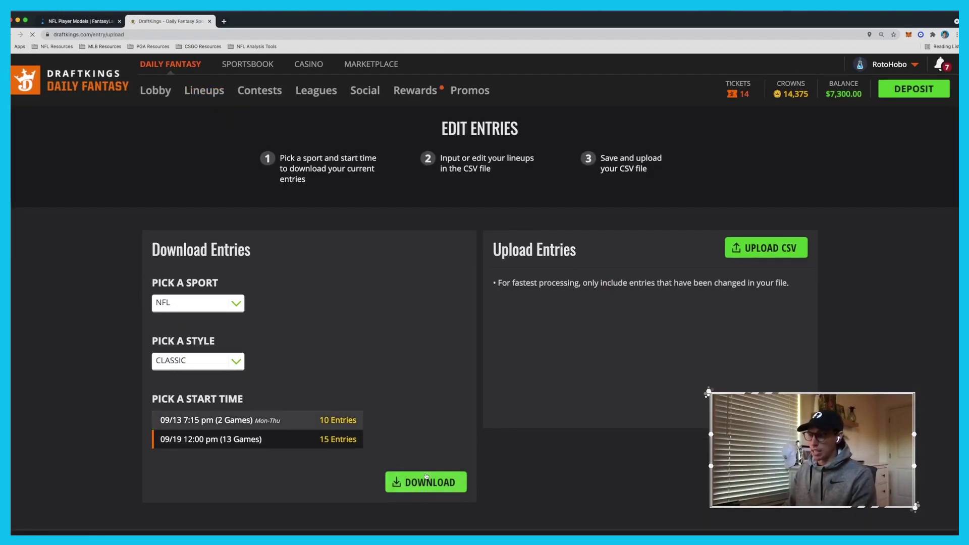
click(433, 482)
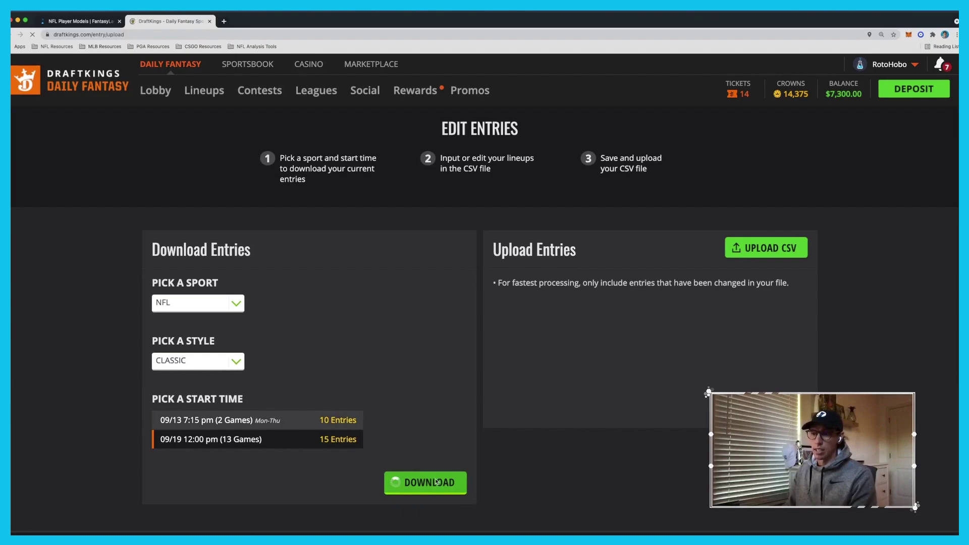
click(60, 528)
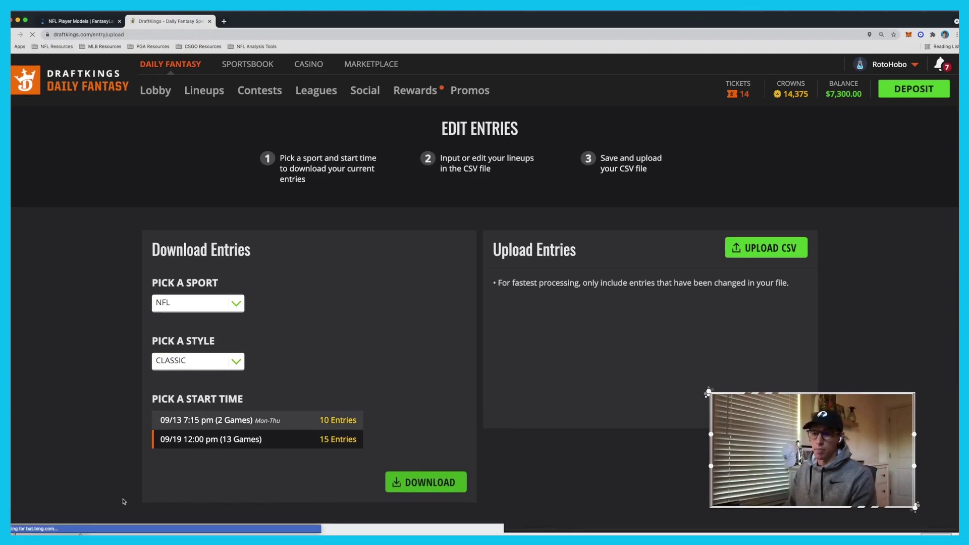
scroll(243, 302, down, 1)
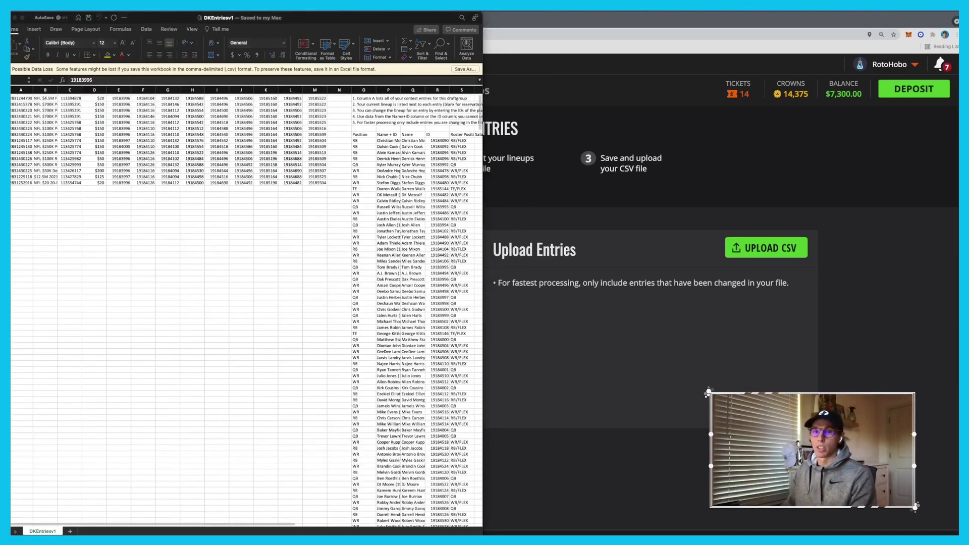
- Move the DKEntries (1) workbook into view and fit all its column widths to their contents
drag(303, 13, 393, 69)
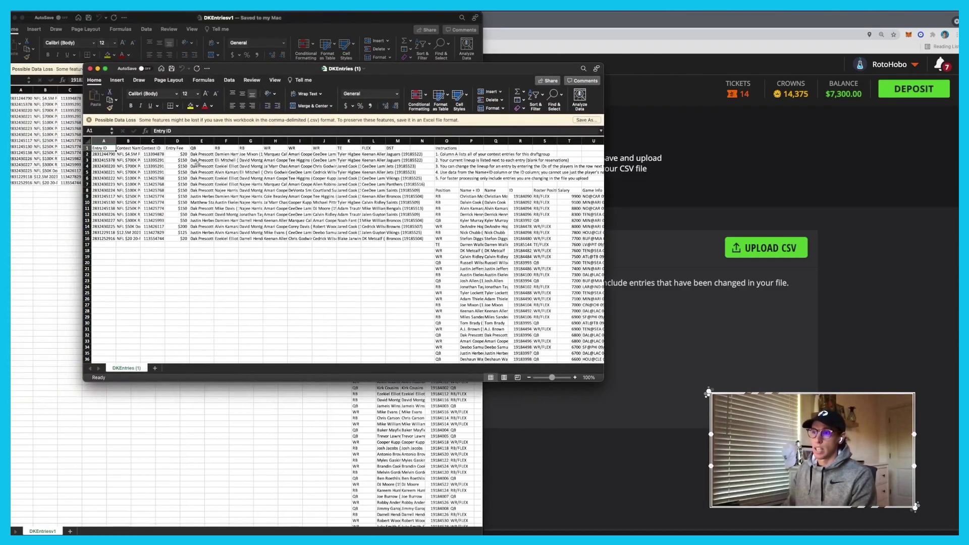
click(101, 141)
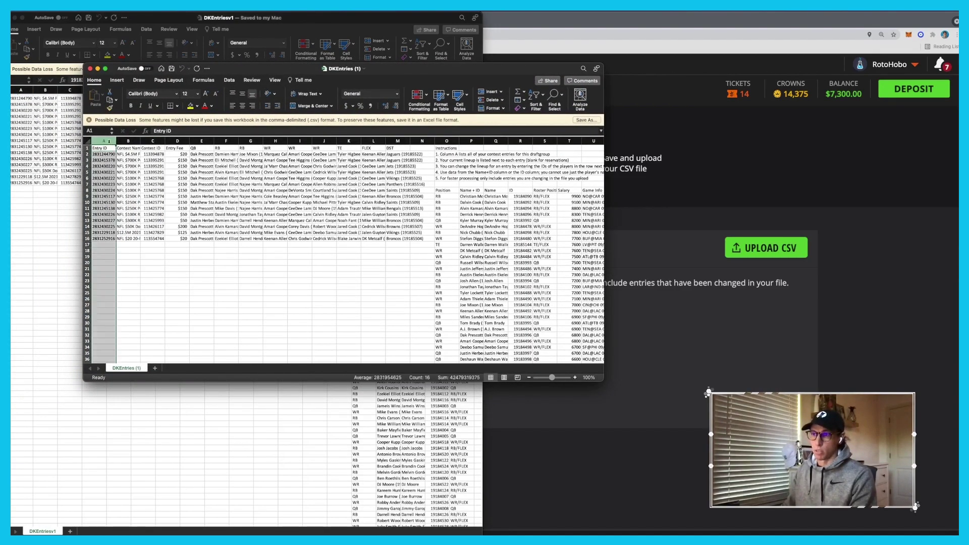
click(87, 140)
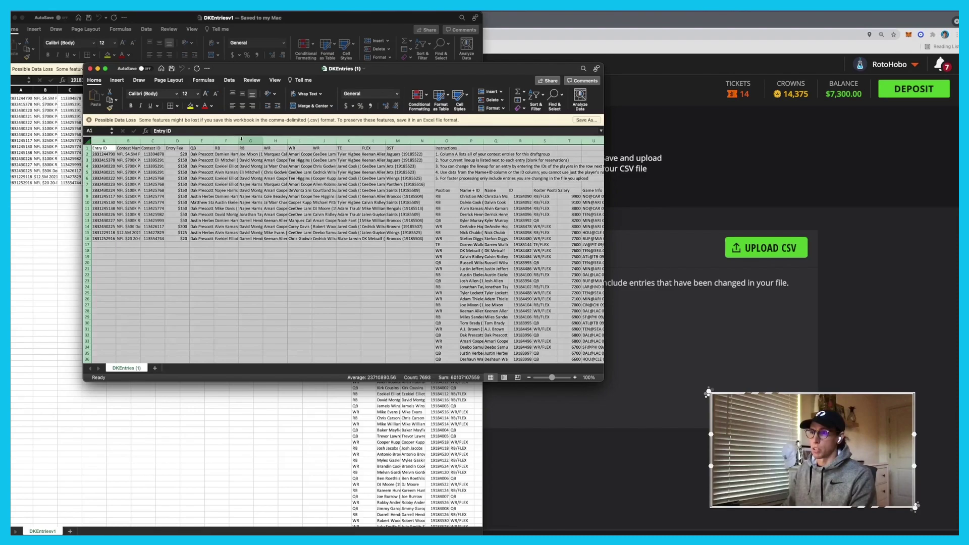
click(241, 141)
click(106, 140)
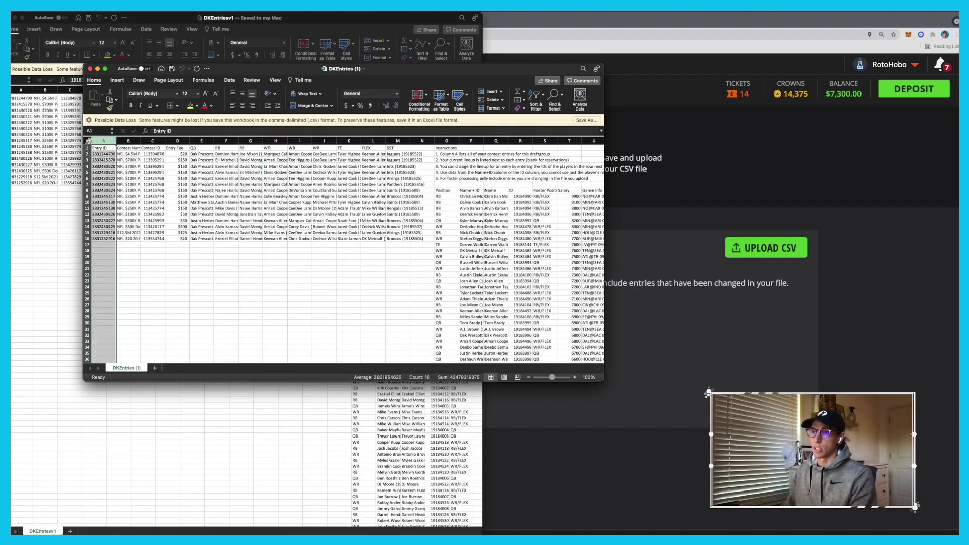
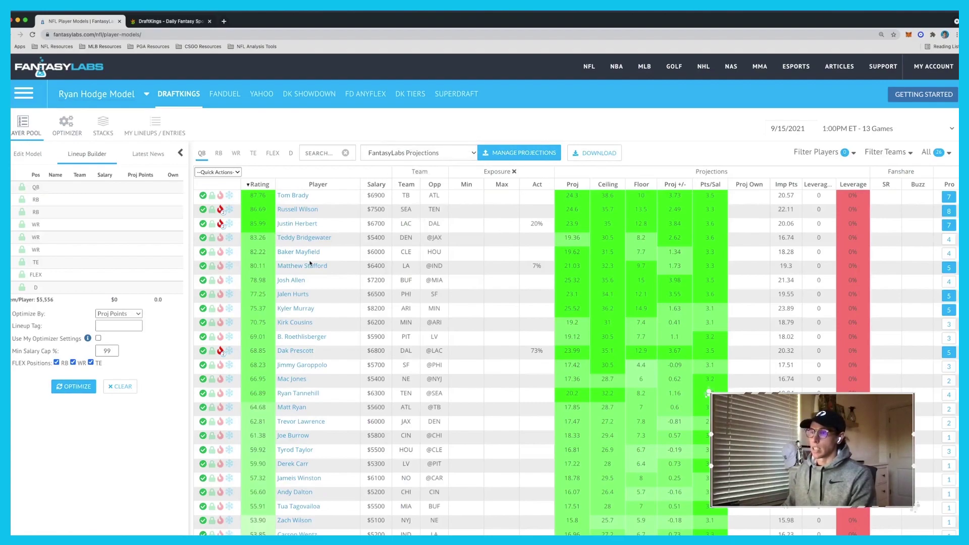
- Lock Jalen Hurts at quarterback in the FantasyLabs player pool and generate 15 new optimizer lineups by projected points, starting over
click(212, 294)
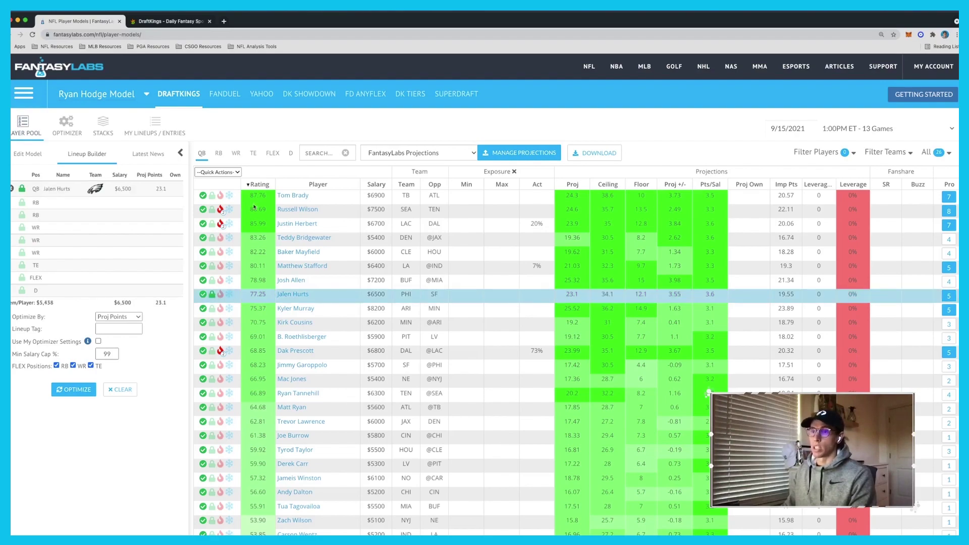
click(63, 125)
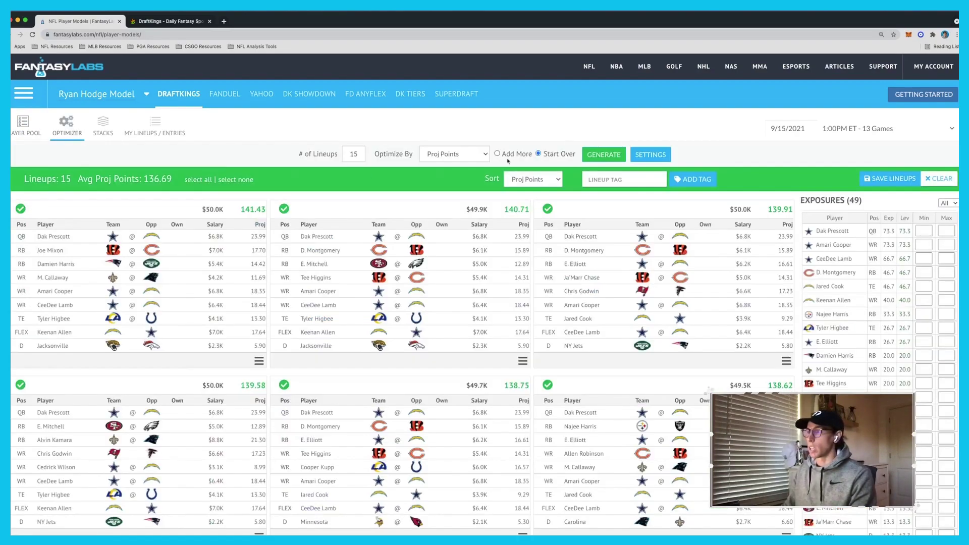
click(603, 156)
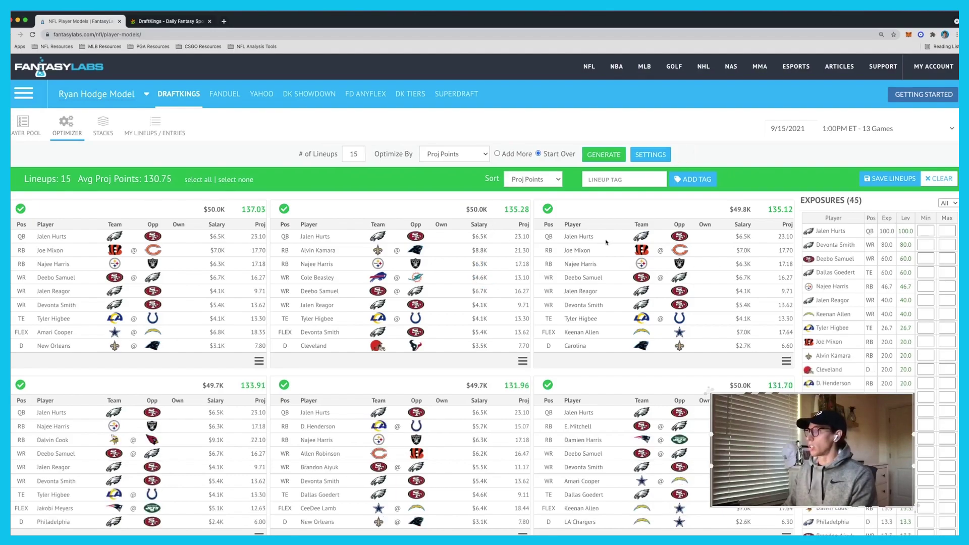
- Tag the generated lineups "Jalen Lock" and save them
click(613, 178)
text(Jalen Lock)
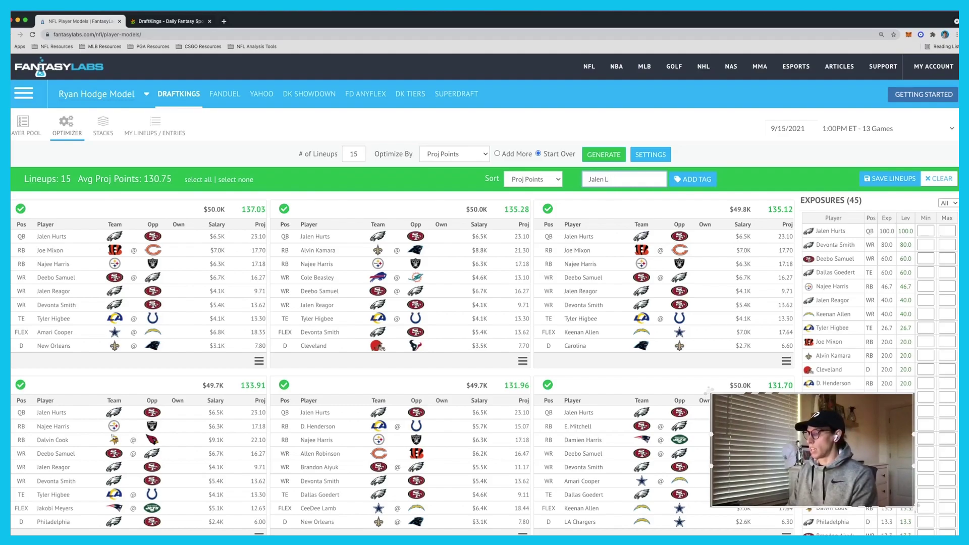
click(693, 179)
click(885, 181)
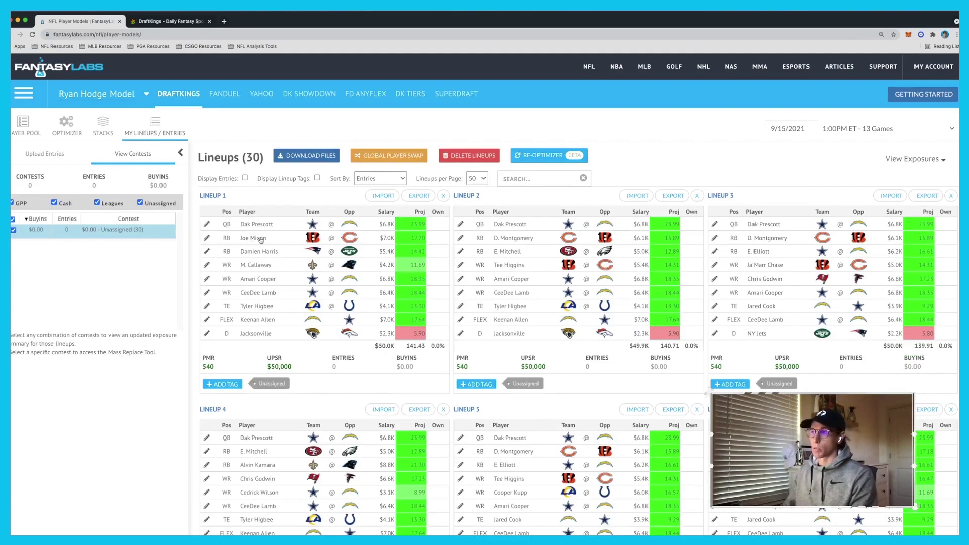
- Filter the saved lineups by the Jalen Lock tag and download a DraftKings lineups file containing only that tag
click(317, 178)
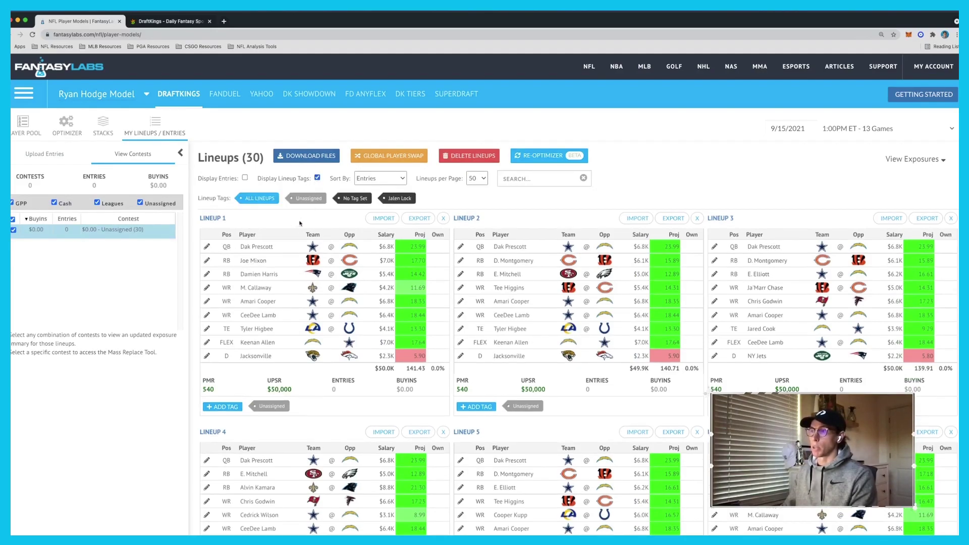
click(397, 199)
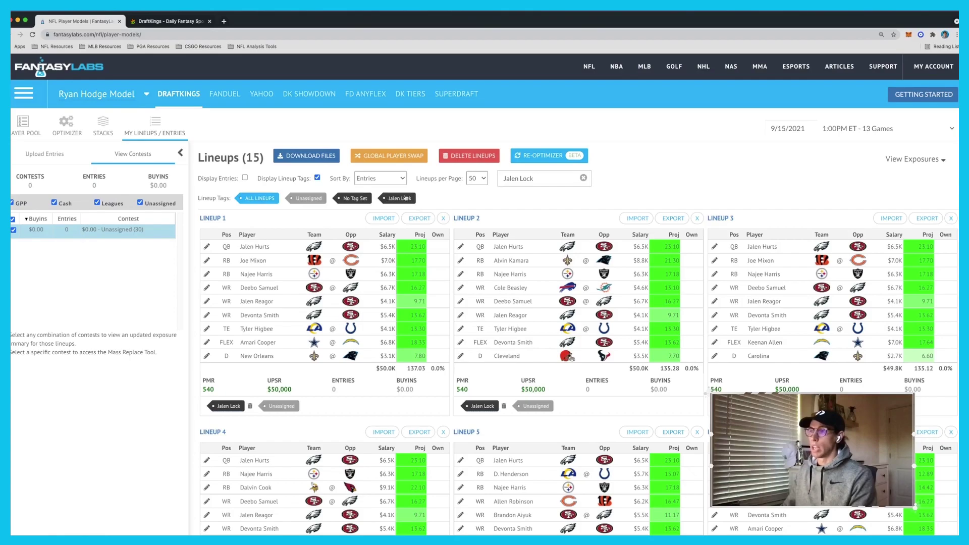
click(300, 157)
click(317, 151)
click(319, 229)
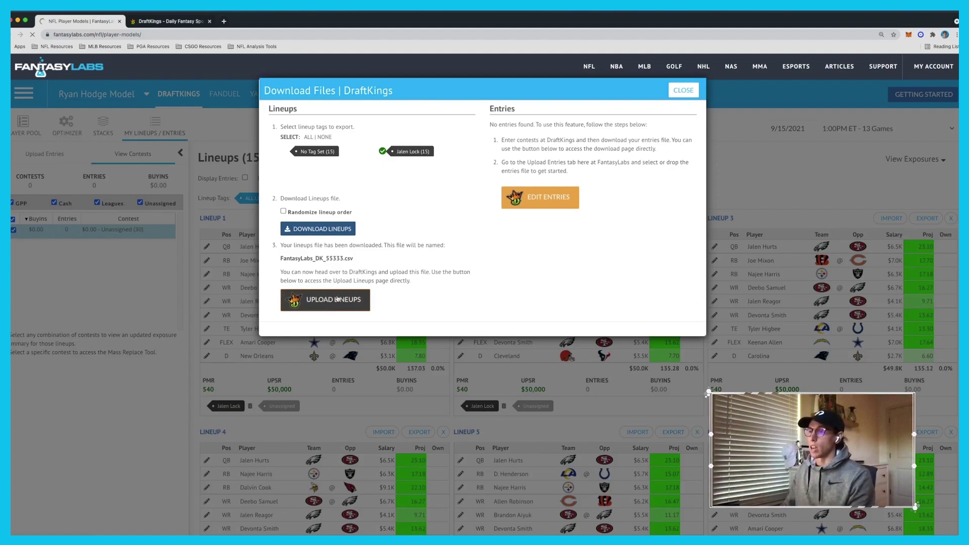
click(325, 236)
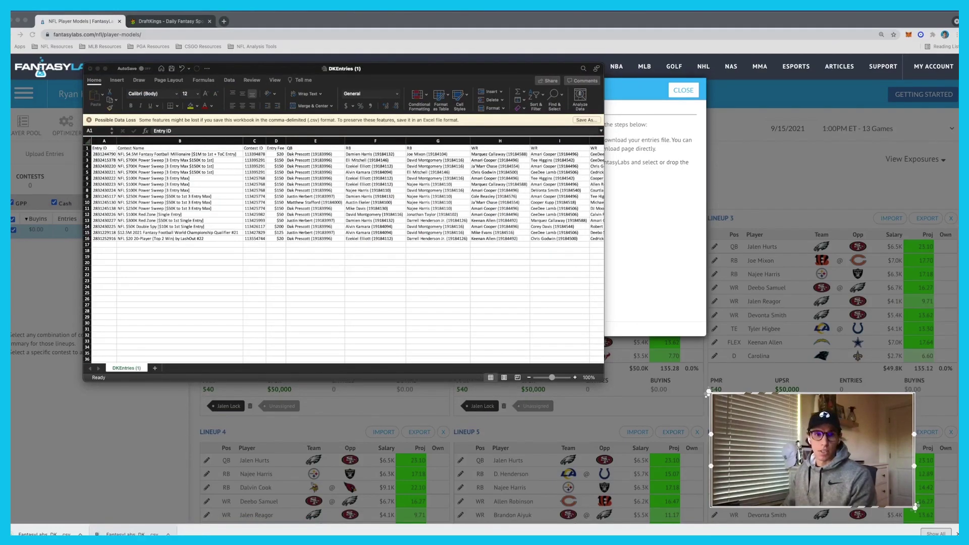
- Arrange the downloaded FantasyLabs lineups workbook and the DKEntries (1) workbook side by side
key(ctrl+alt+Right)
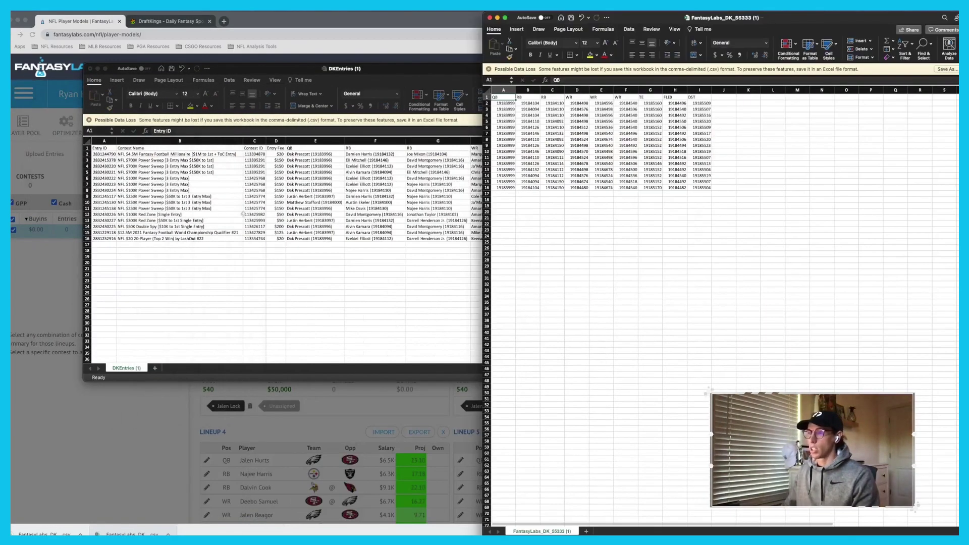
click(234, 294)
key(ctrl+alt+Left)
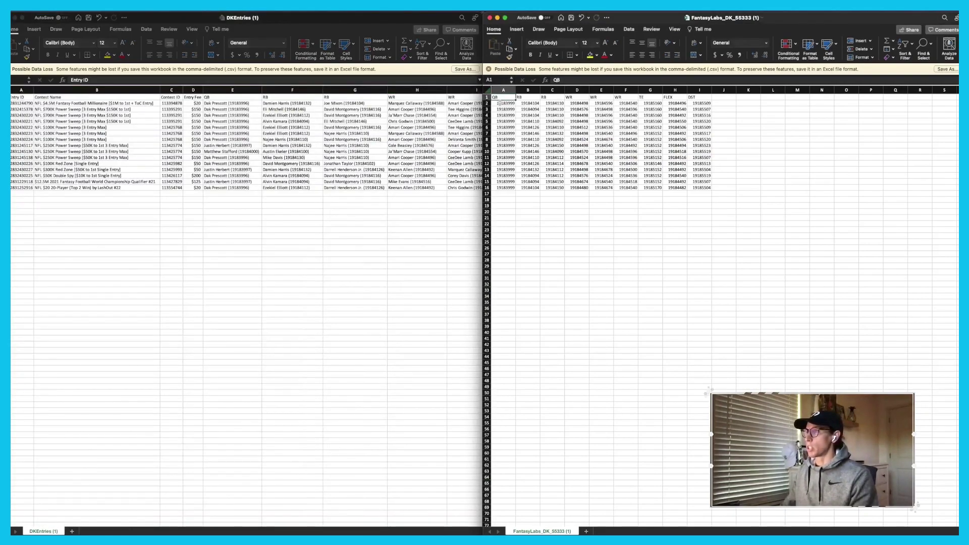
- Copy the first six lineups (A2:I7) from the FantasyLabs file into DKEntries (1) starting at cell E2
click(514, 103)
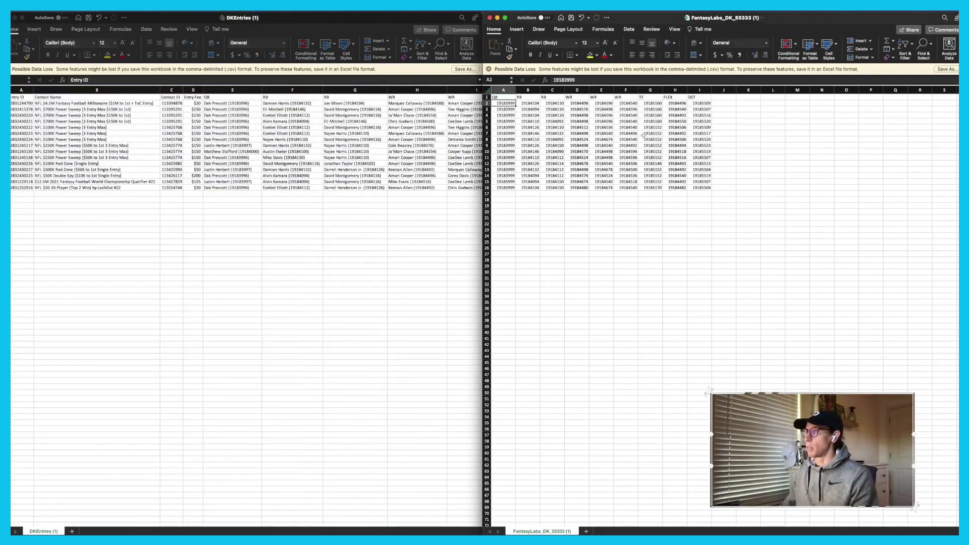
shift+click(700, 134)
key(super+c)
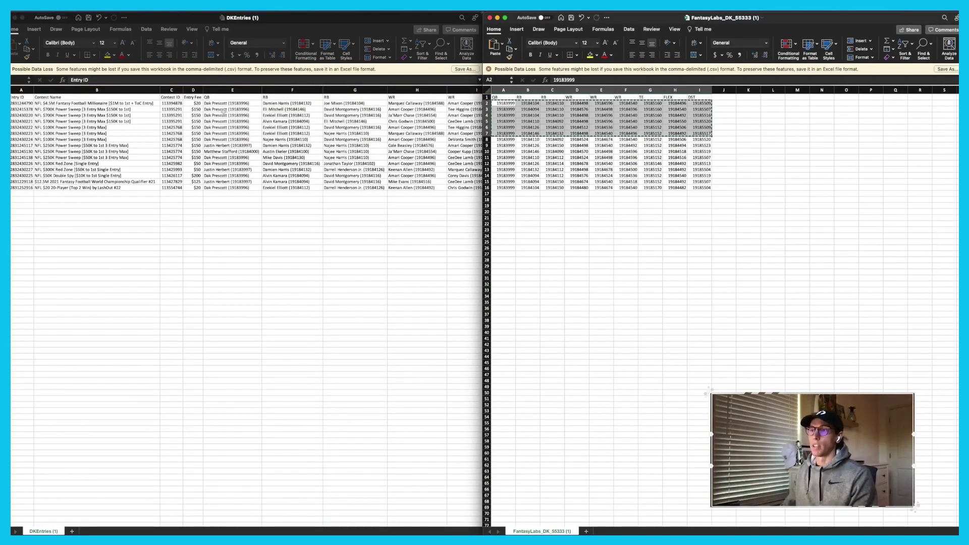
key(super+grave)
click(217, 104)
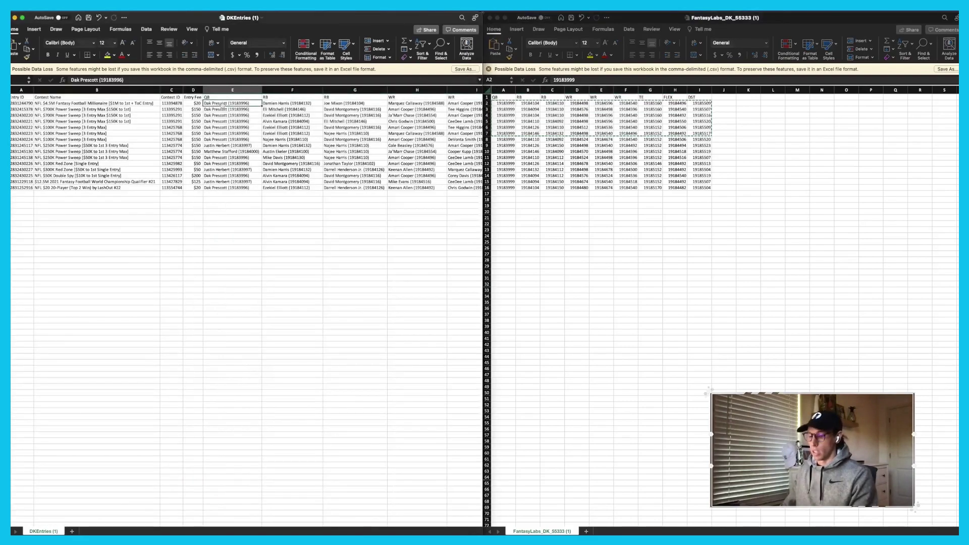
key(super+v)
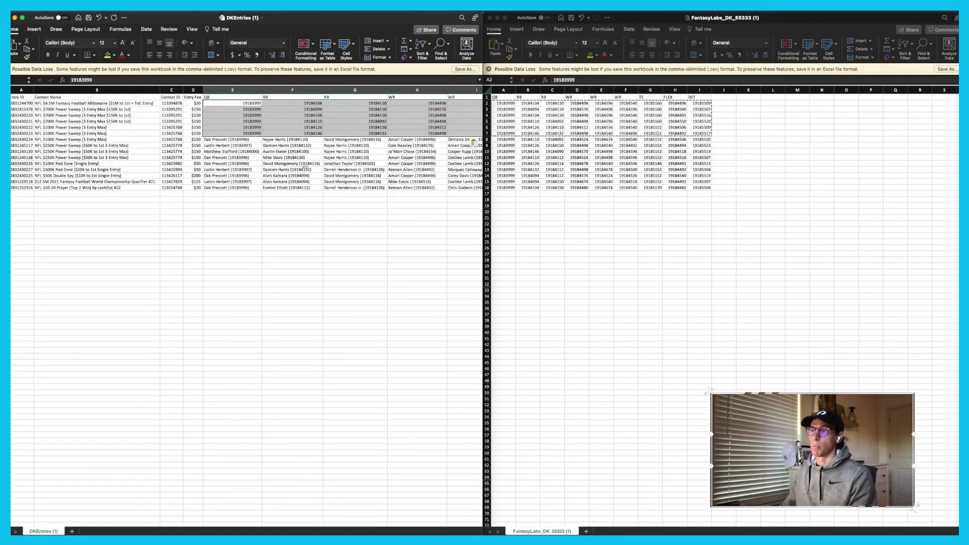
- Save the edited entries workbook as DKEntriesv2 on the Desktop in comma separated values format
click(45, 6)
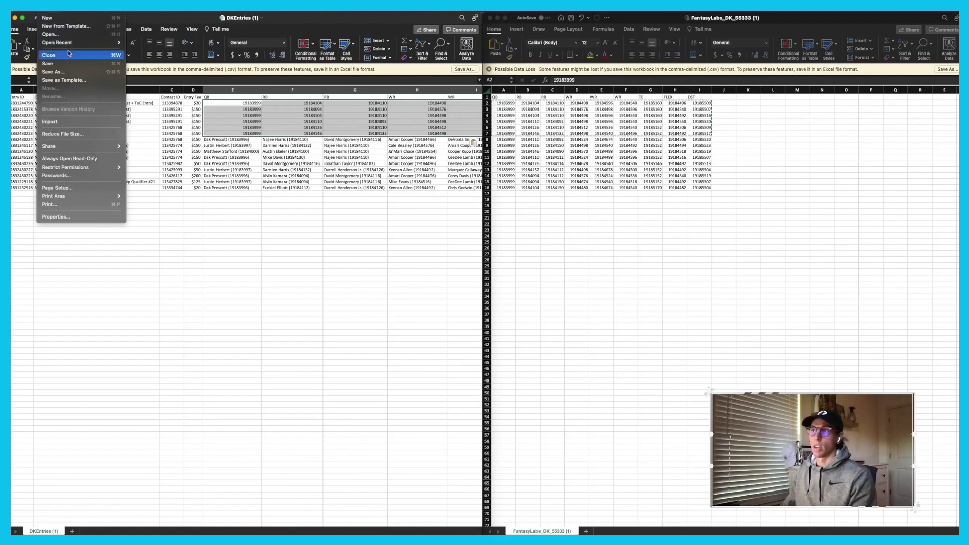
click(70, 73)
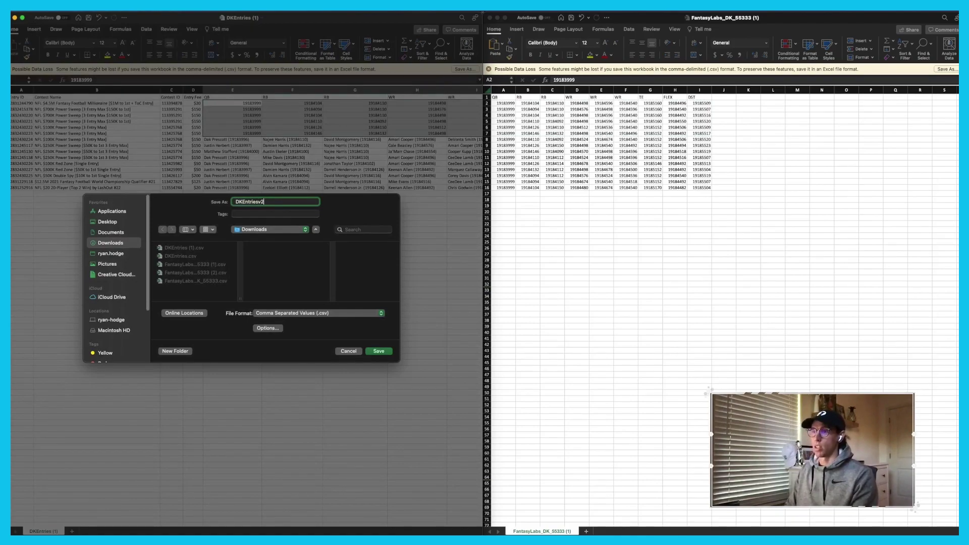
click(112, 222)
click(380, 351)
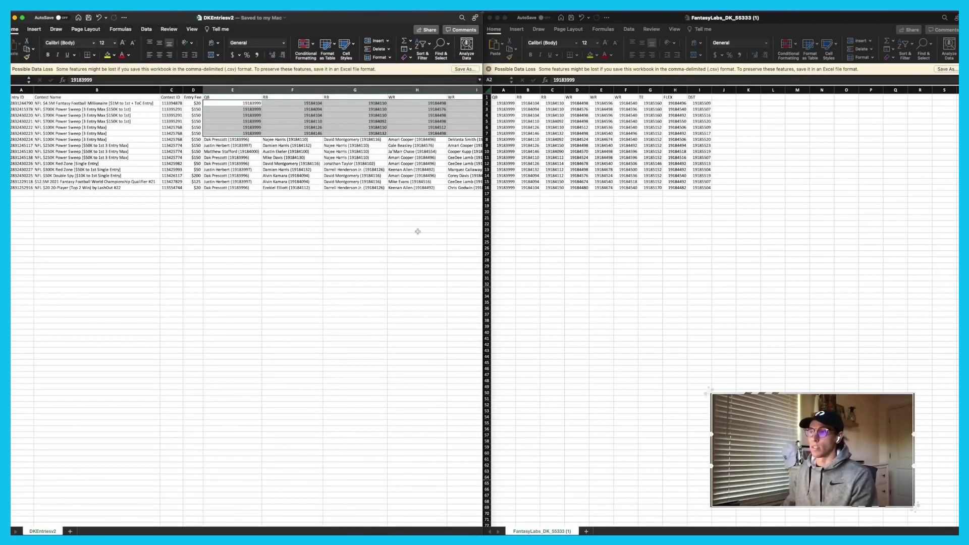
- Return to the DraftKings Edit Entries page, upload DKEntriesv2.csv from the Desktop, and open the upcoming lineups
key(ctrl+Up)
click(311, 188)
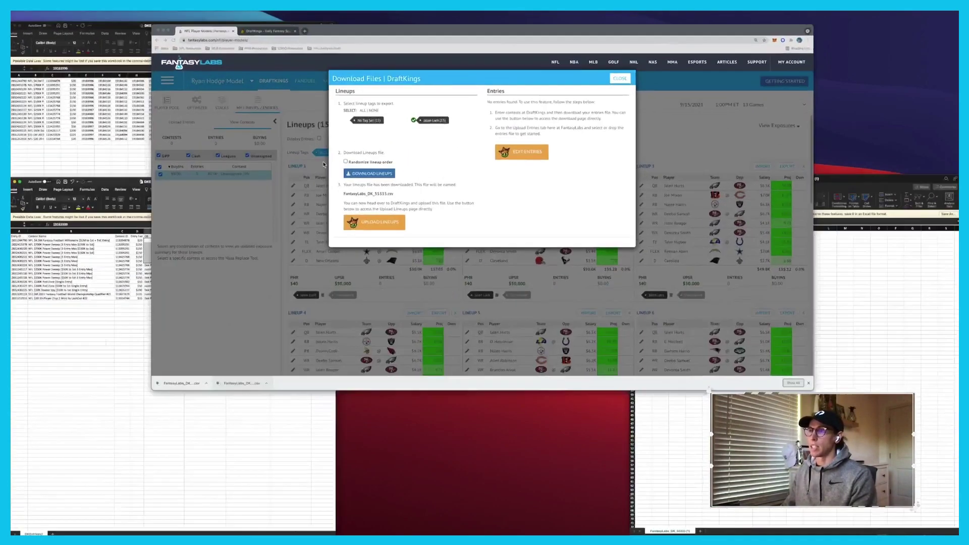
click(190, 22)
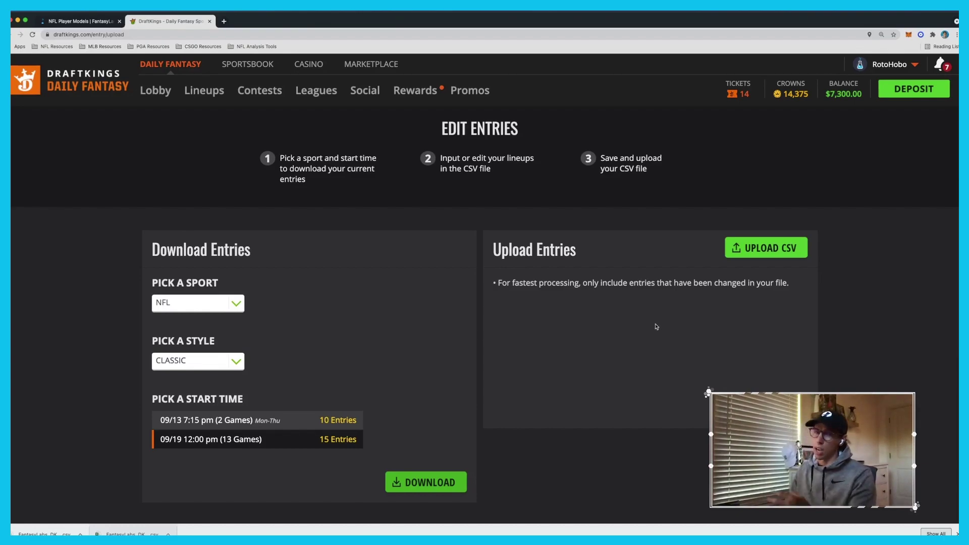
click(759, 248)
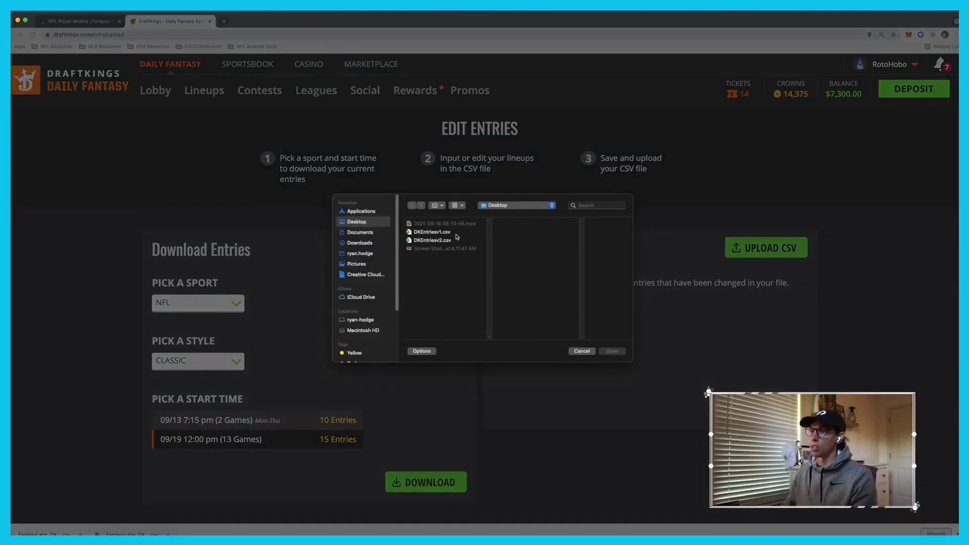
click(434, 241)
click(612, 352)
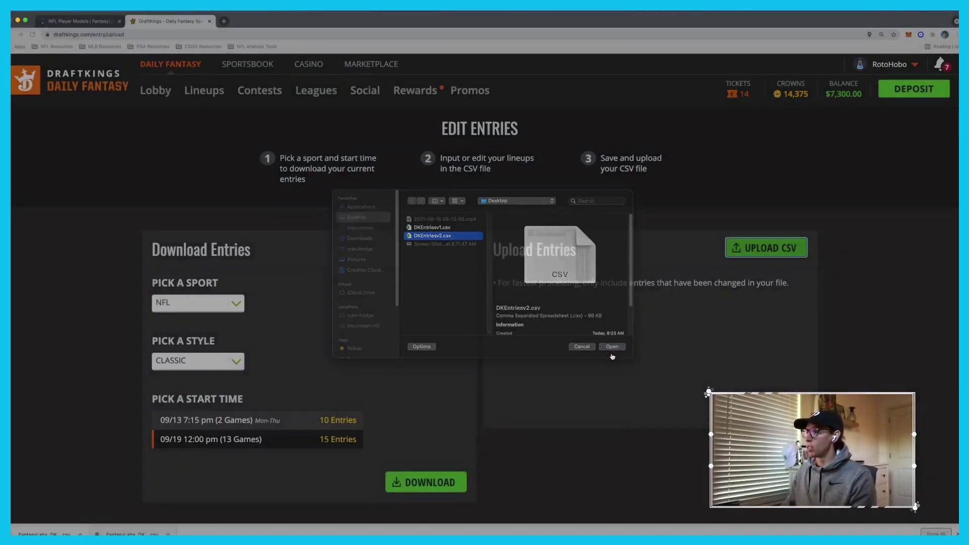
click(203, 95)
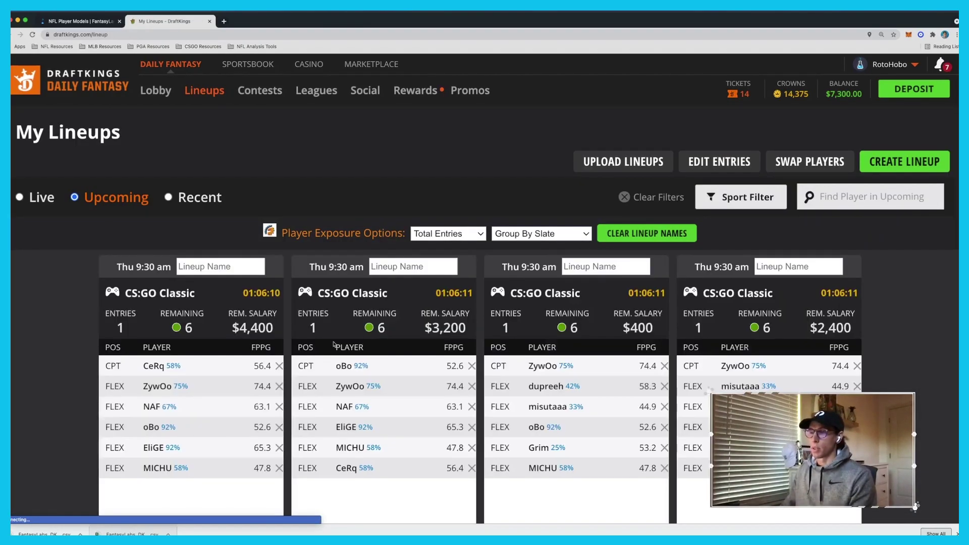
- Review the upcoming NFL Classic lineups on DraftKings, checking which entries use Jalen Hurts at quarterback
scroll(223, 341, down, 5)
scroll(223, 341, down, 20)
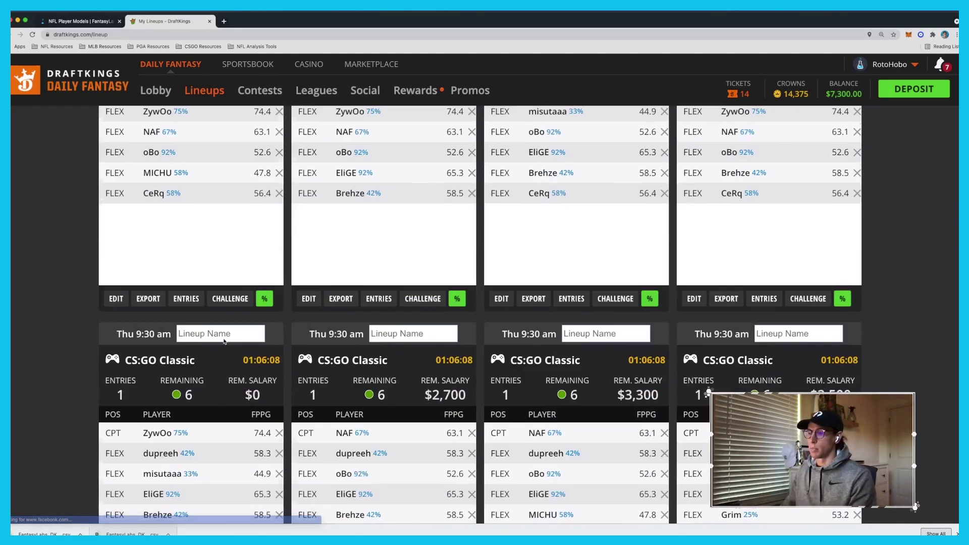
scroll(224, 342, down, 11)
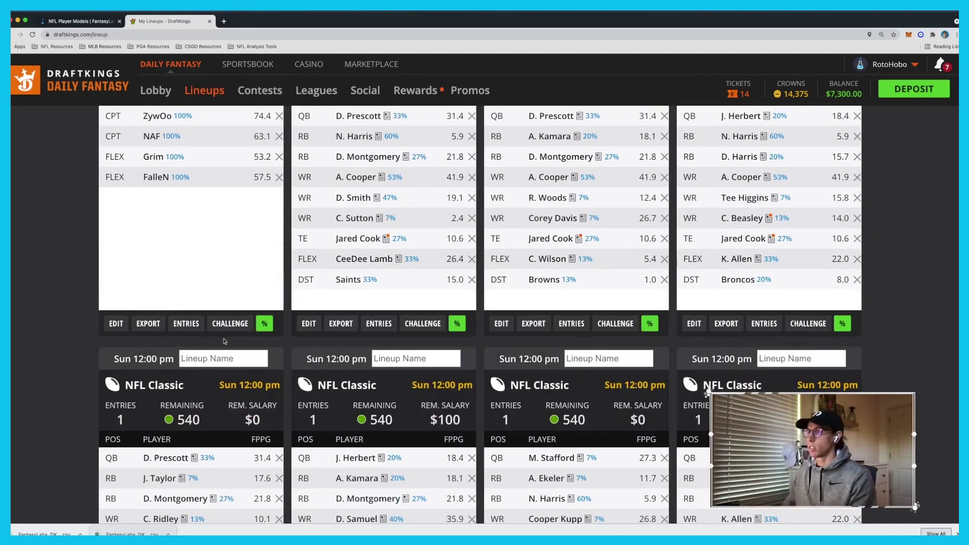
scroll(224, 342, down, 12)
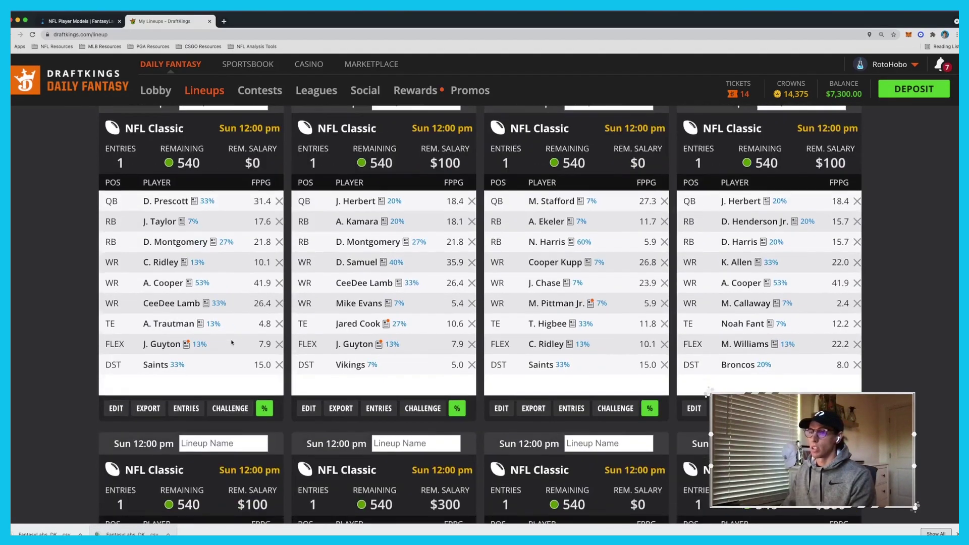
scroll(231, 343, down, 5)
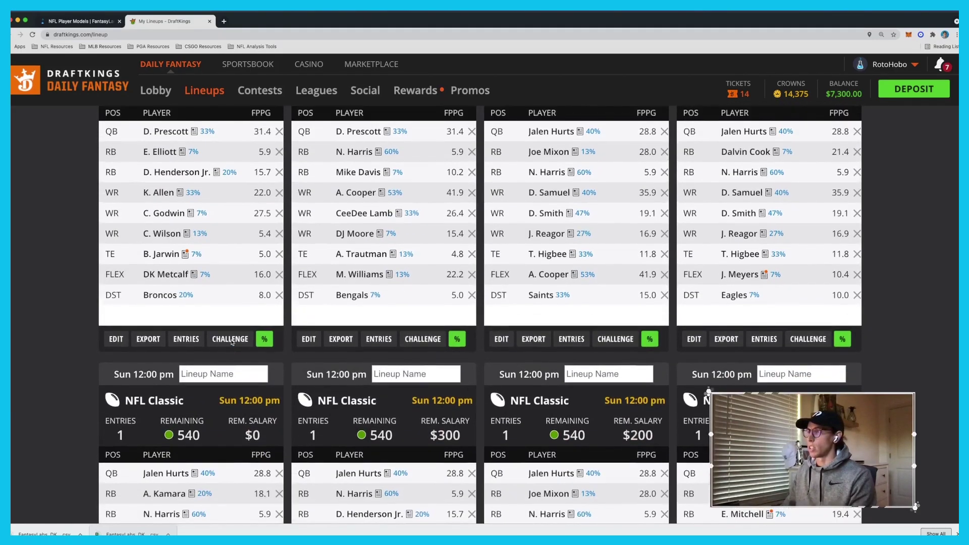
scroll(272, 318, down, 1)
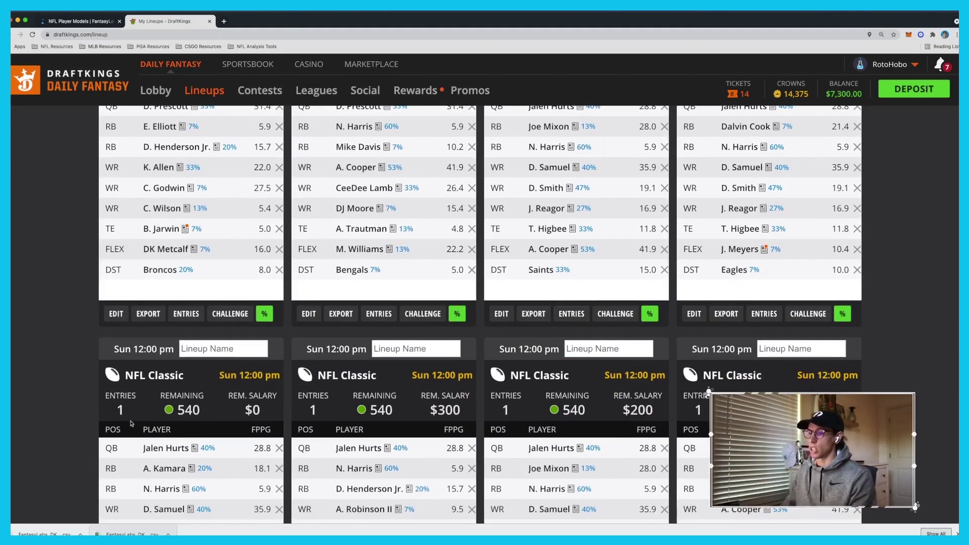
scroll(272, 318, down, 9)
scroll(609, 338, up, 11)
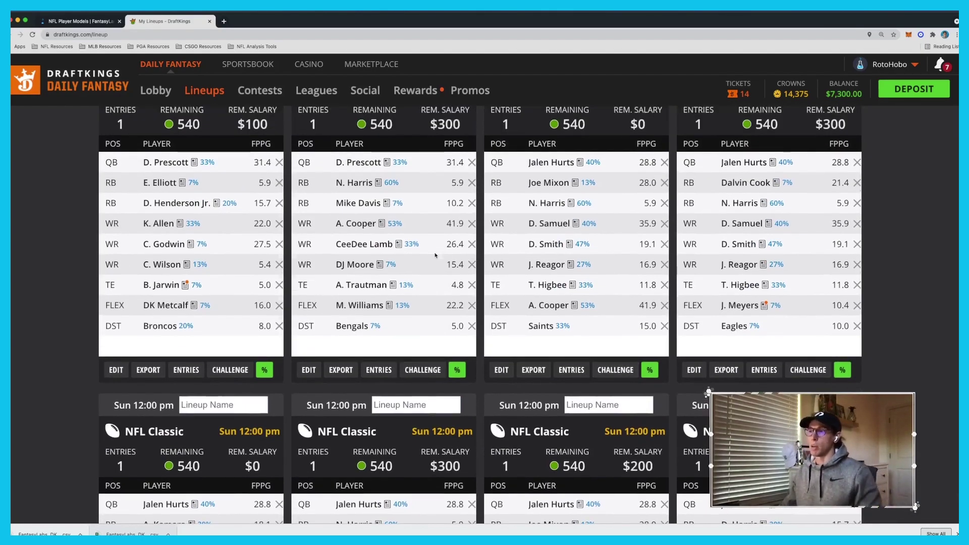
scroll(436, 255, up, 2)
scroll(401, 251, up, 1)
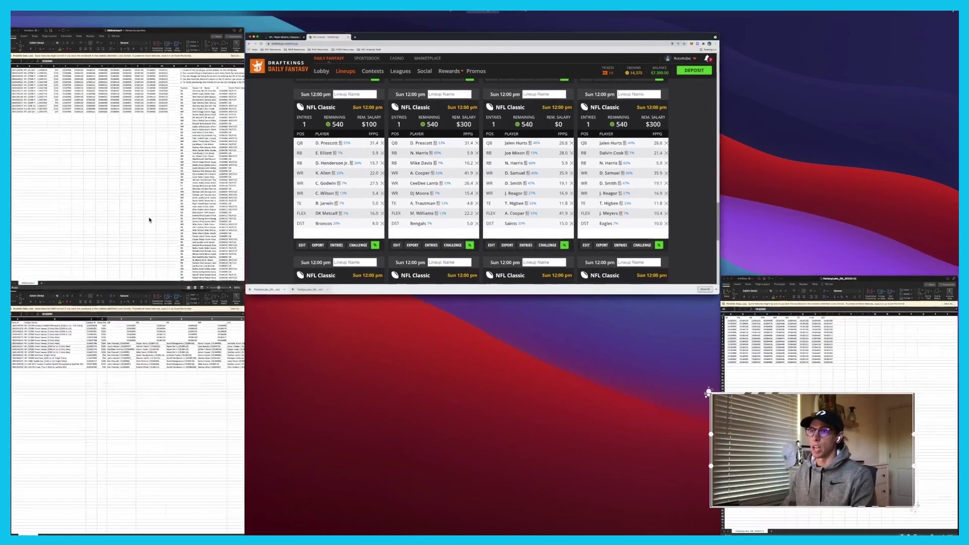
- View the DKEntriesv1 and DKEntriesv2 workbooks to compare their lineup columns, and return to the DraftKings lineups page
click(149, 220)
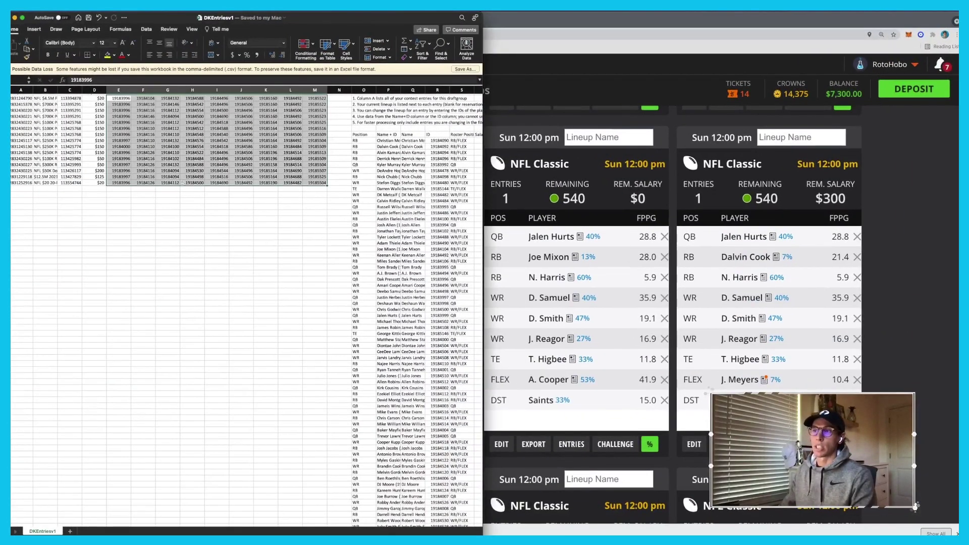
key(super+grave)
key(ctrl+Up)
click(166, 210)
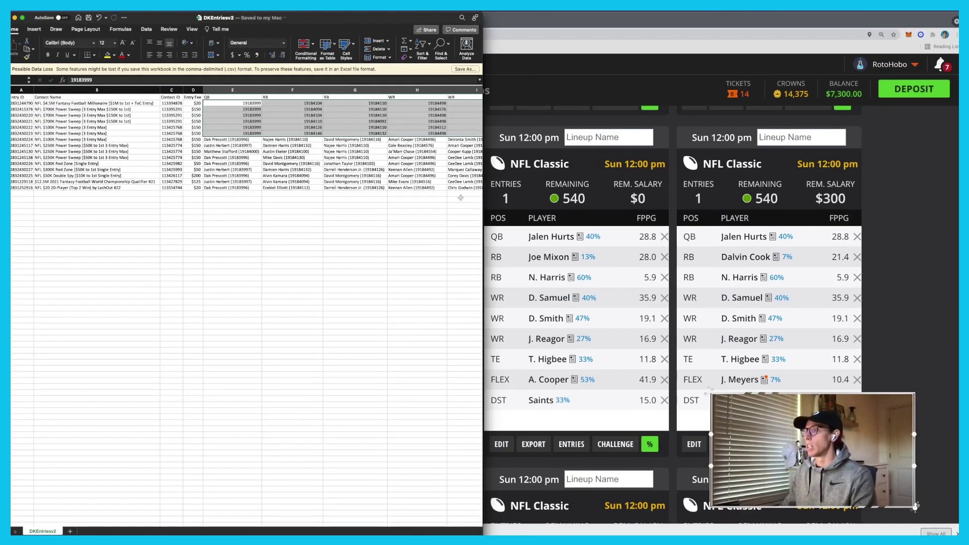
click(579, 19)
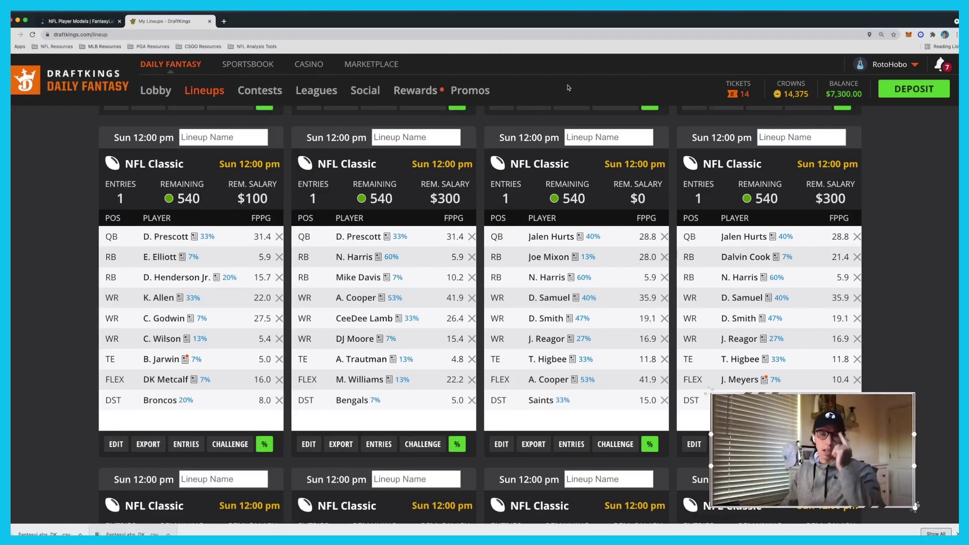
- Recheck DKEntriesv1 and examine the contest names beside the replaced lineups in DKEntriesv2, starting with the $4.5M Fantasy Football Millionaire entry
key(ctrl+Up)
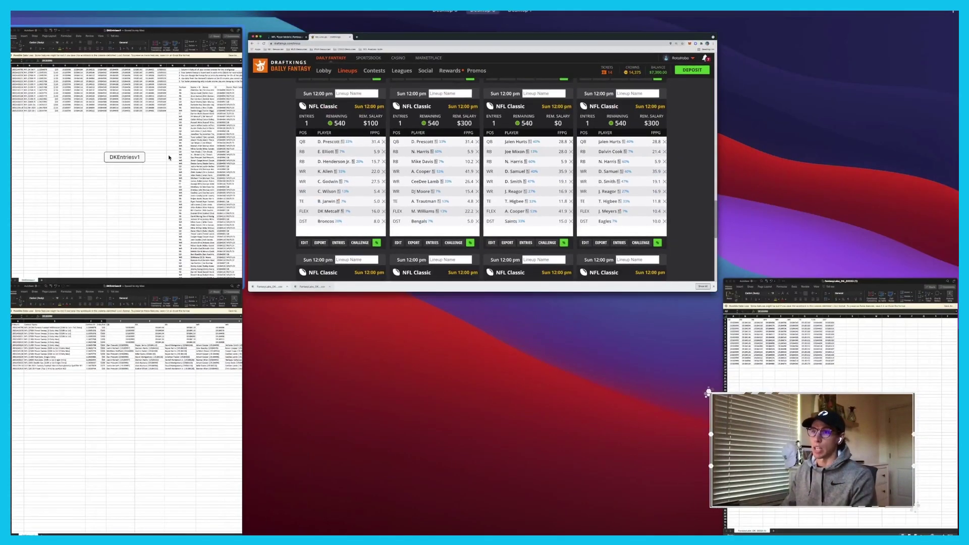
click(181, 164)
scroll(102, 139, up, 1)
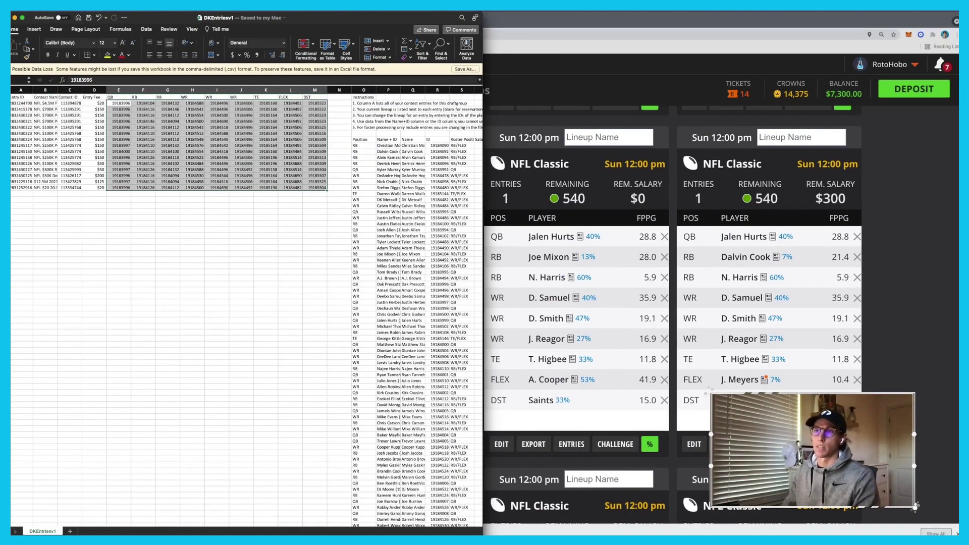
key(super+a)
key(ctrl+Up)
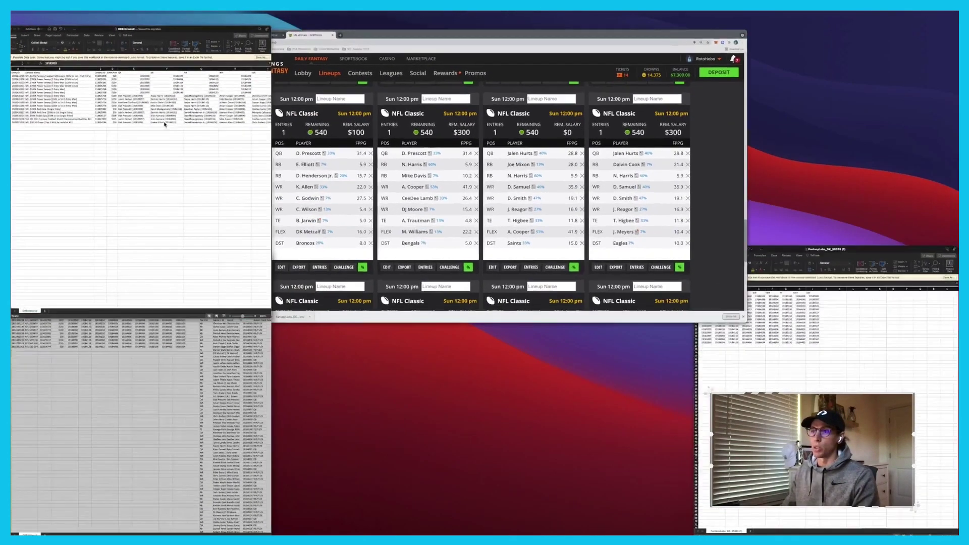
click(164, 124)
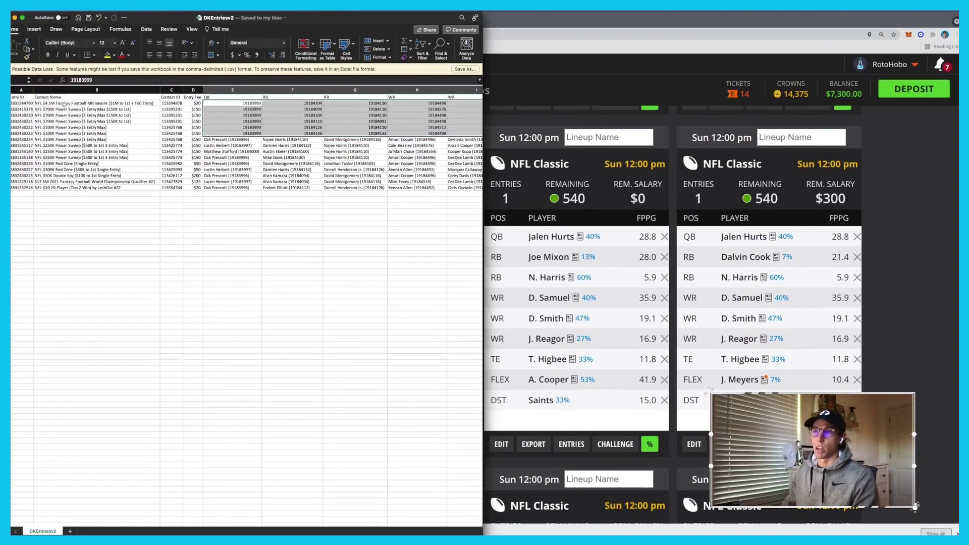
click(118, 105)
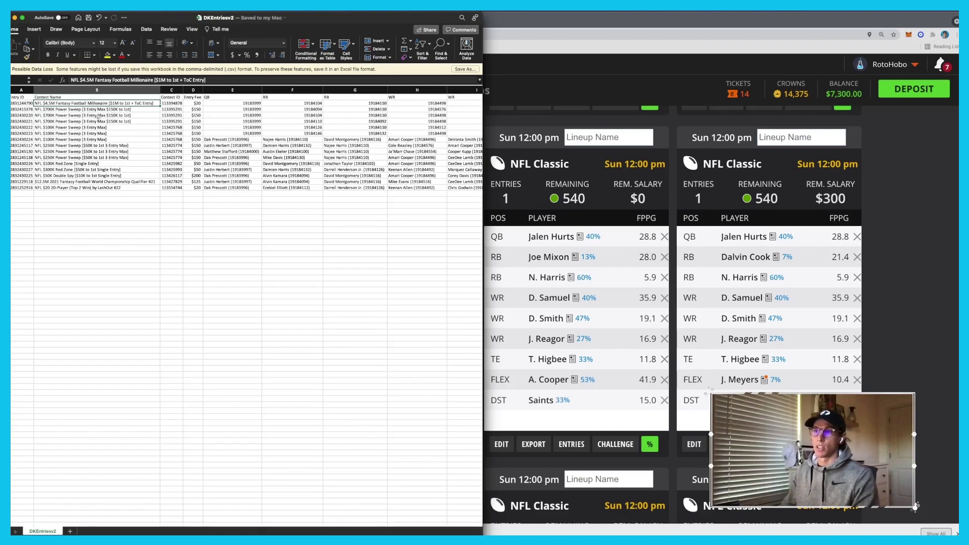
scroll(139, 185, up, 2)
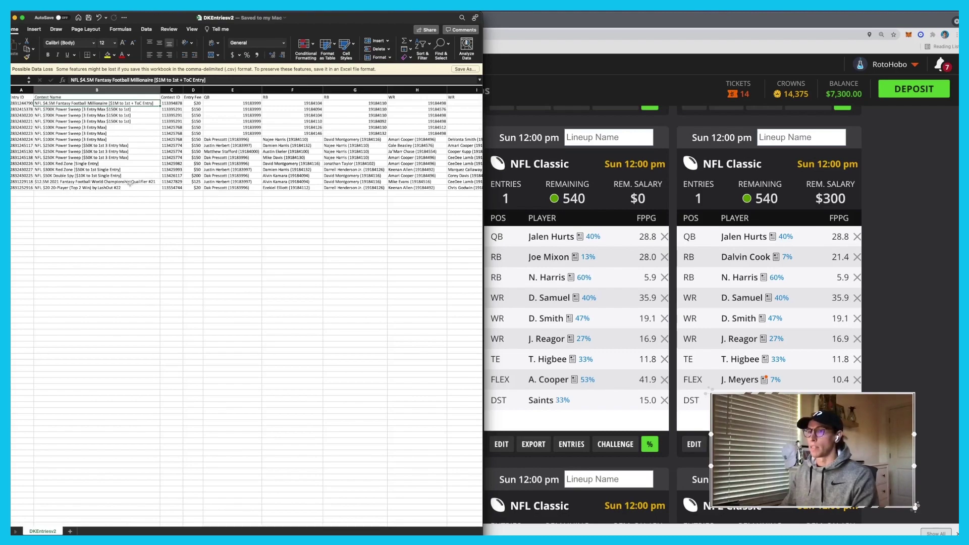
- Return to the FantasyLabs player pool and remove Jalen Hurts from the Lineup Builder
key(super+Tab)
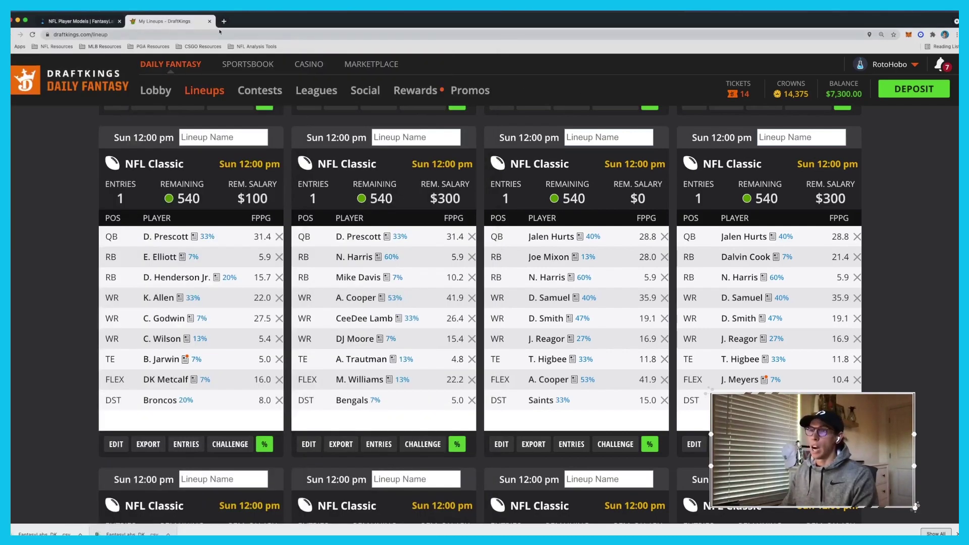
click(81, 21)
click(684, 90)
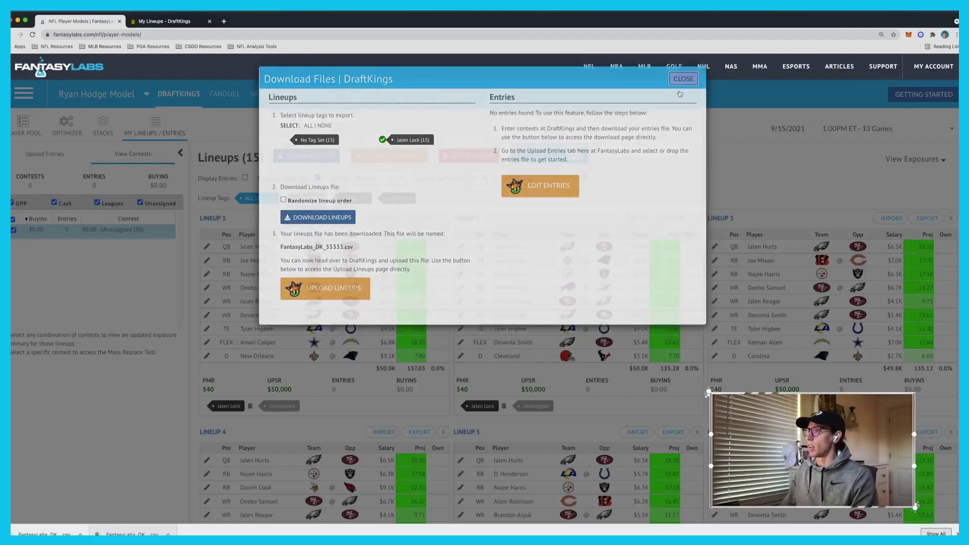
click(26, 126)
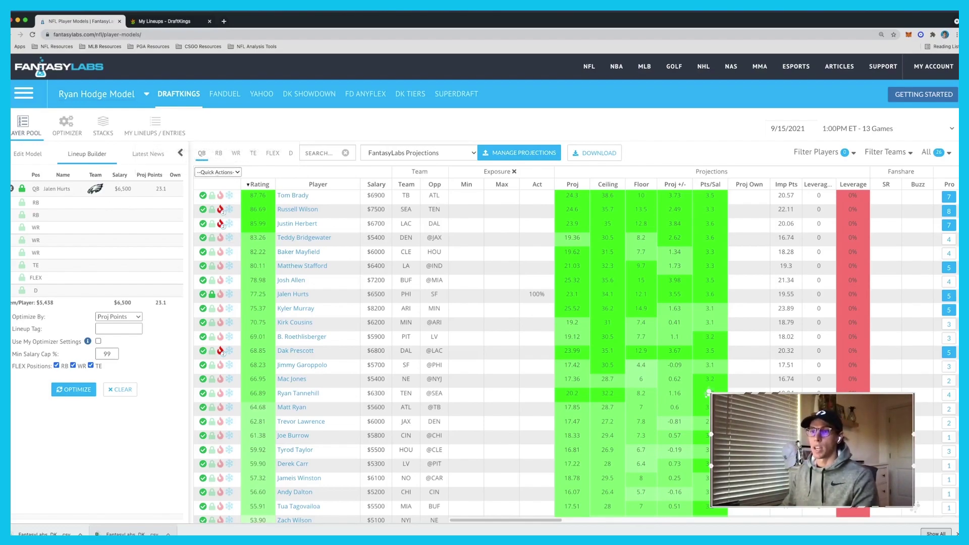
click(12, 190)
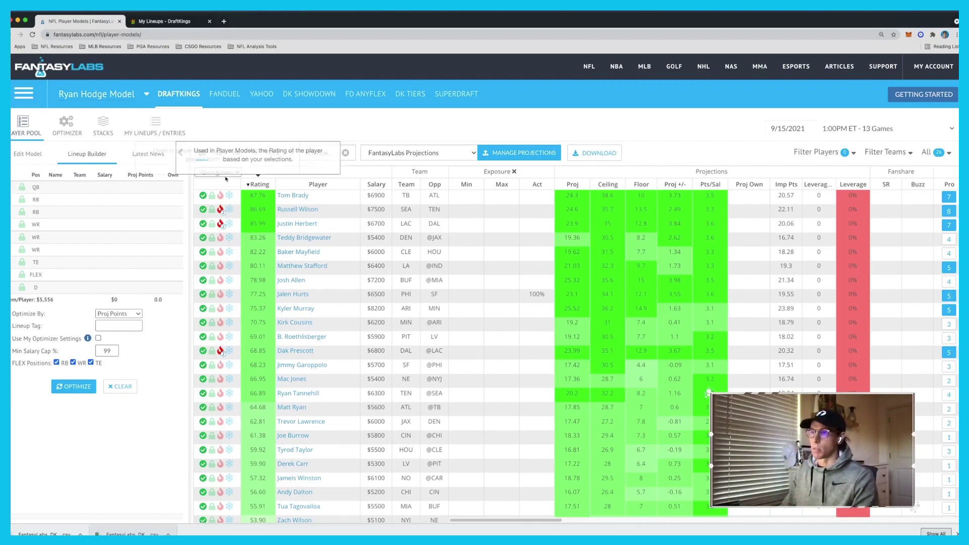
- Lock quarterback Matthew Stafford and wide receiver Cooper Kupp into the lineup, finding the receiver with the search "kupp"
click(213, 265)
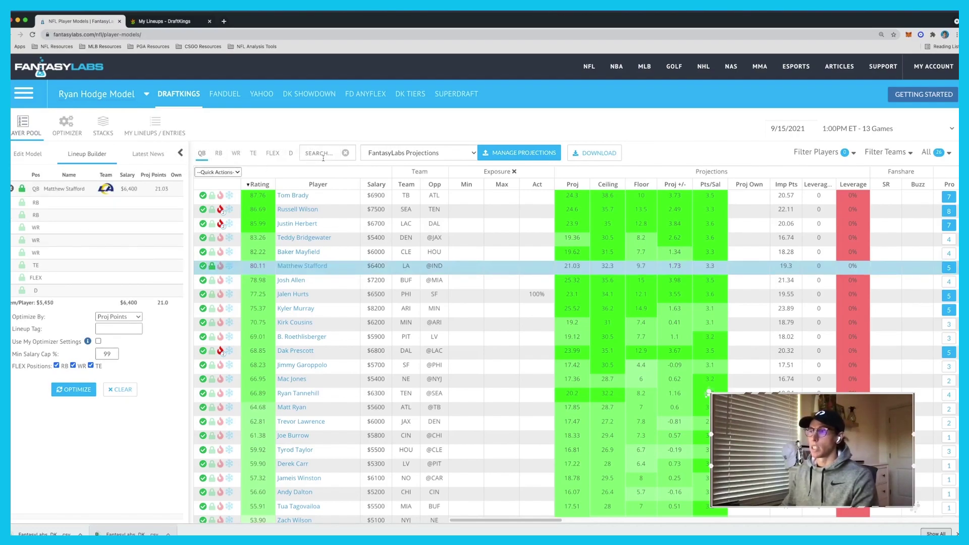
click(236, 153)
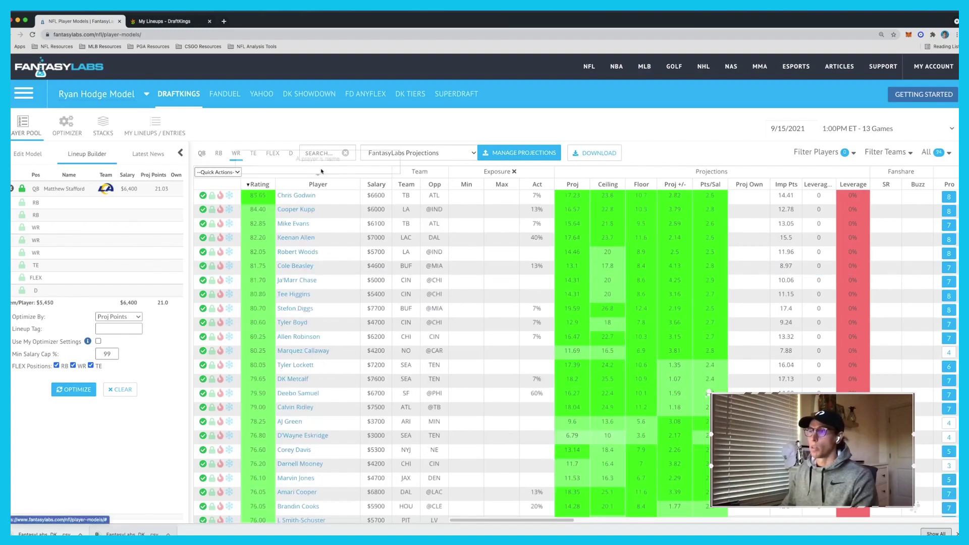
click(326, 152)
text(kupp)
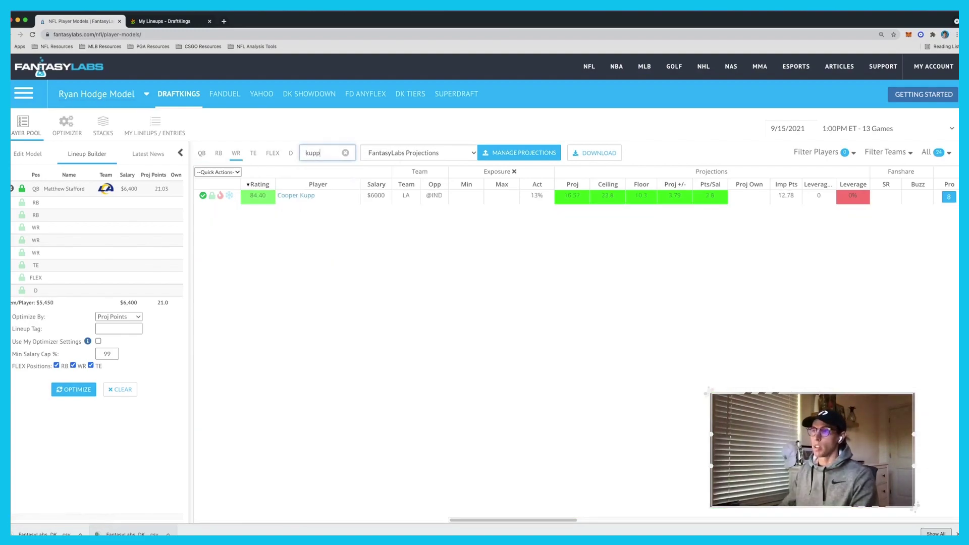
click(211, 196)
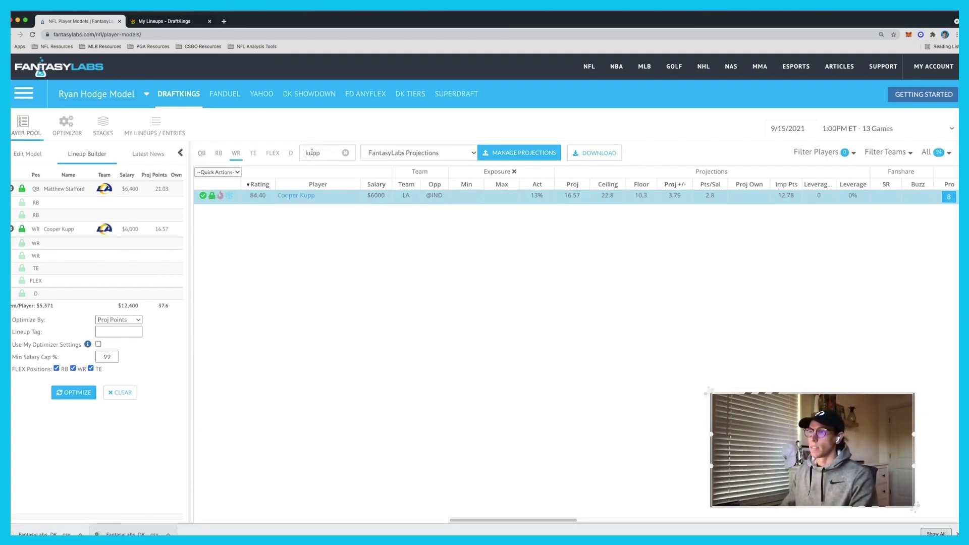
- Lock wide receivers Michael Pittman and Robert Woods into the lineup, finding them with the searches "pitt" and "wood"
click(345, 153)
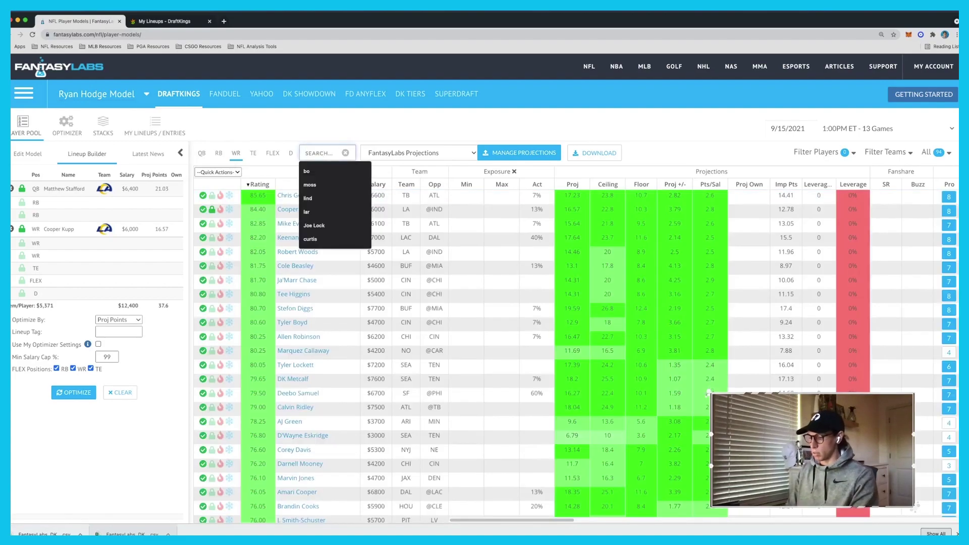
text(pitt)
click(212, 196)
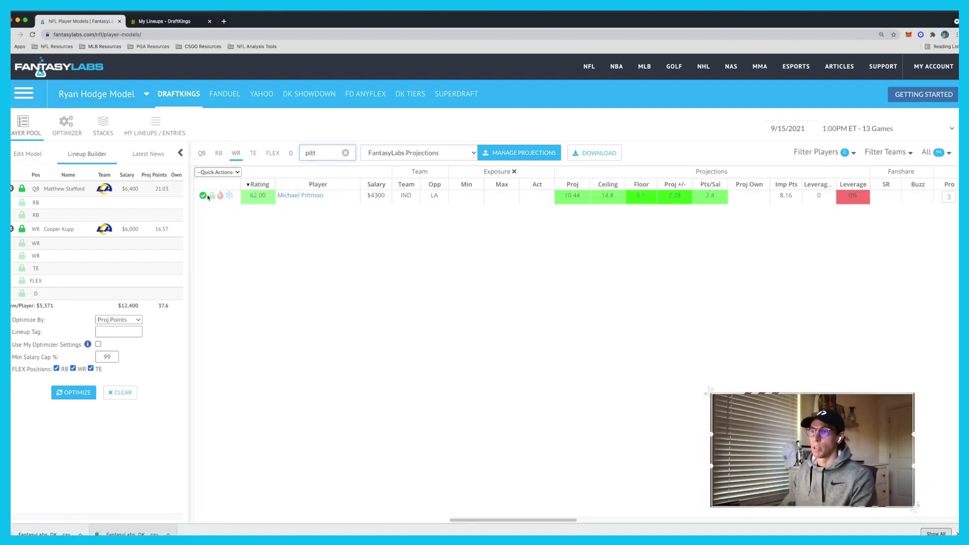
click(345, 153)
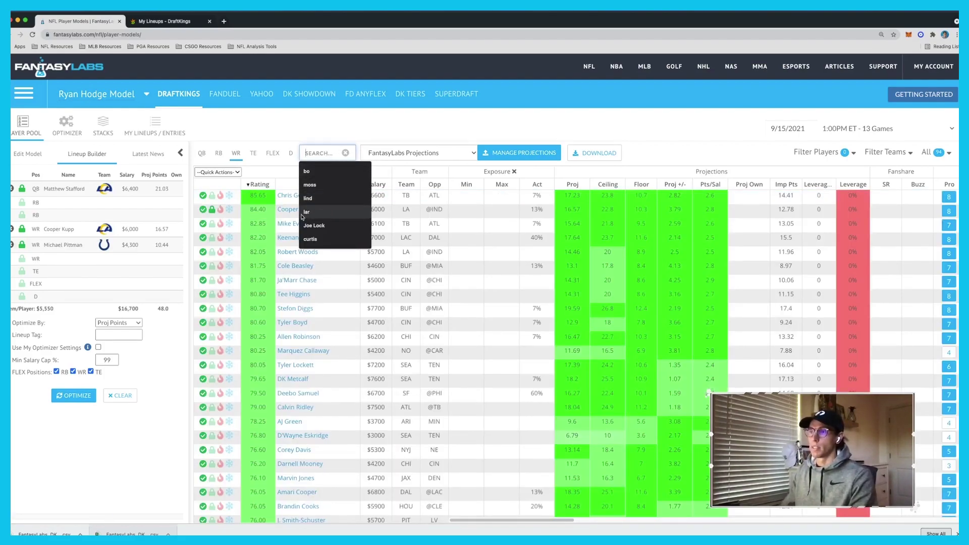
text(wood)
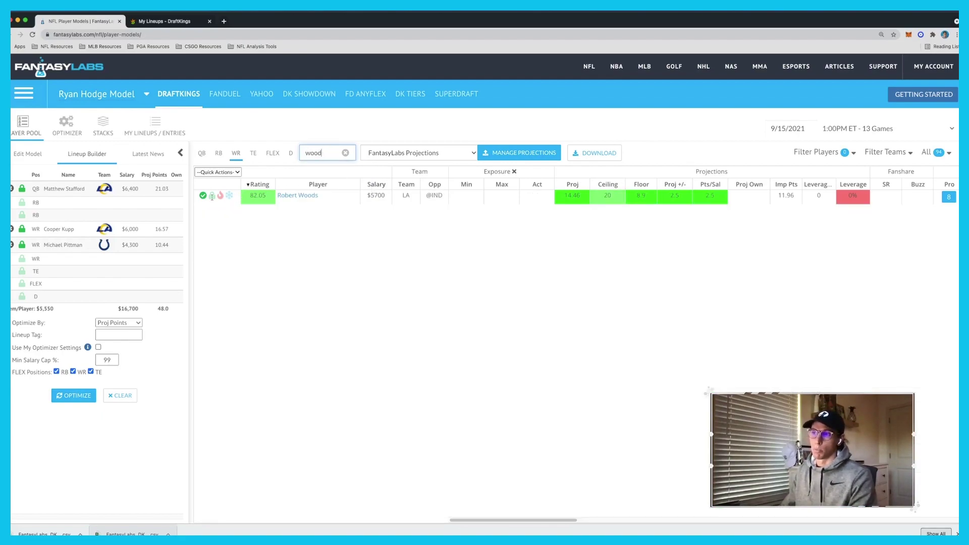
click(211, 196)
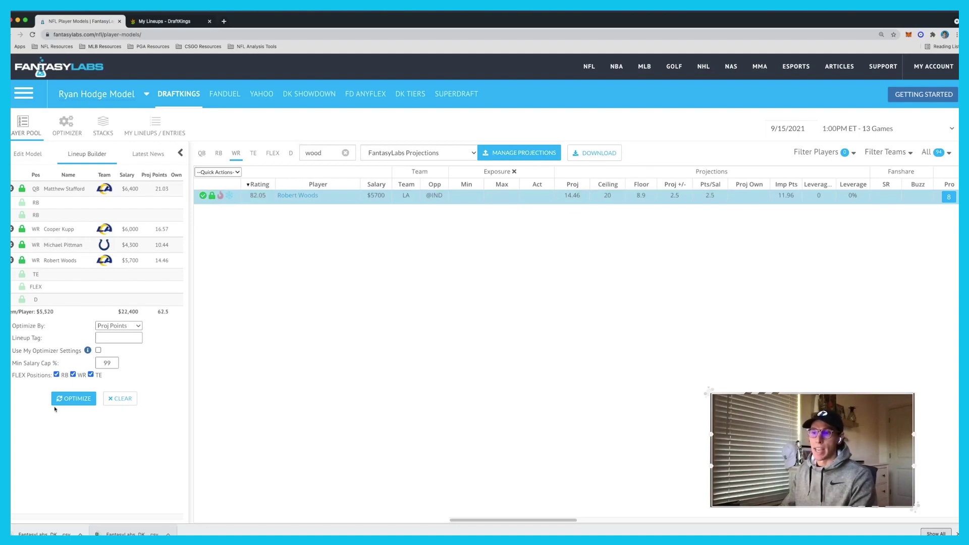
- Optimize the lineup around the locked players with TE excluded from FLEX, and clear the player search
click(91, 374)
click(74, 398)
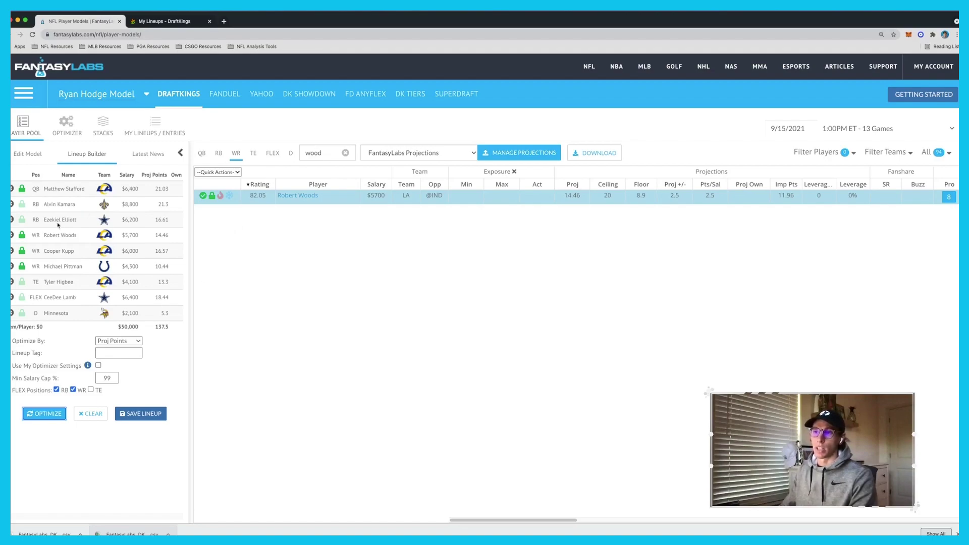
click(202, 154)
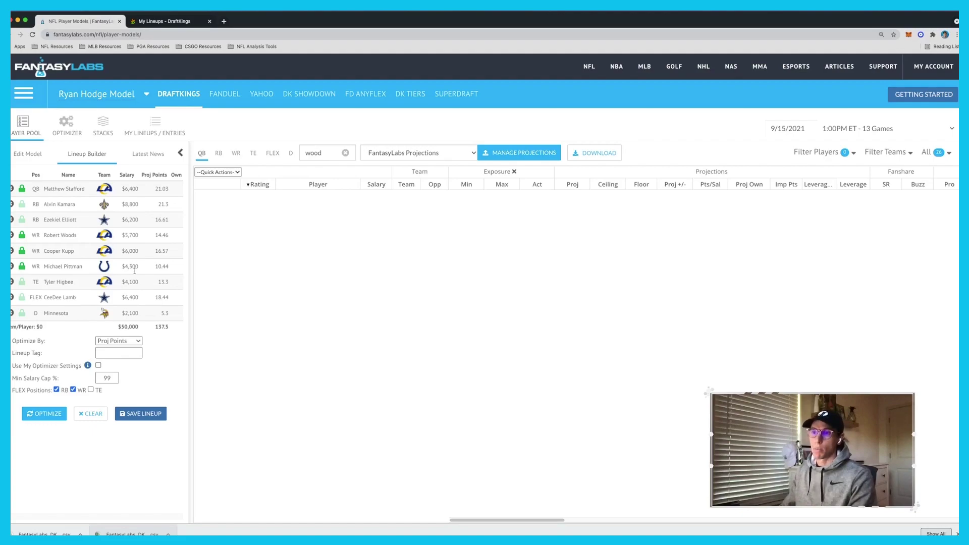
click(346, 153)
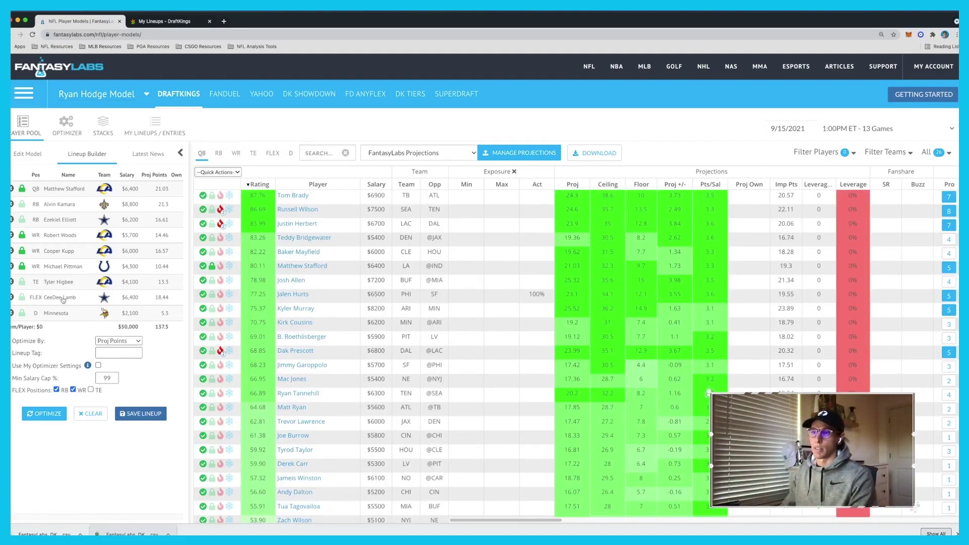
- Remove tight end Tyler Higbee, FLEX CeeDee Lamb and running back Ezekiel Elliott from the optimized lineup
click(11, 282)
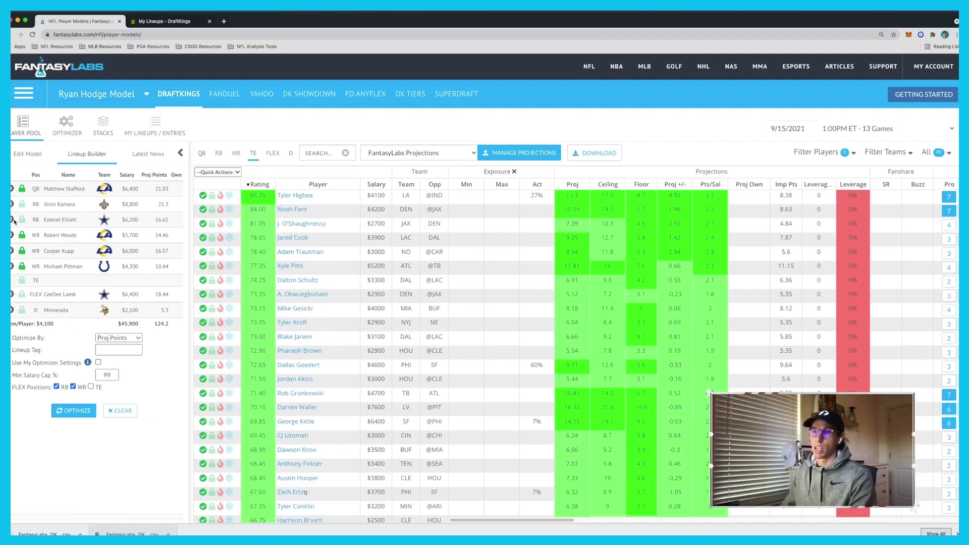
click(11, 294)
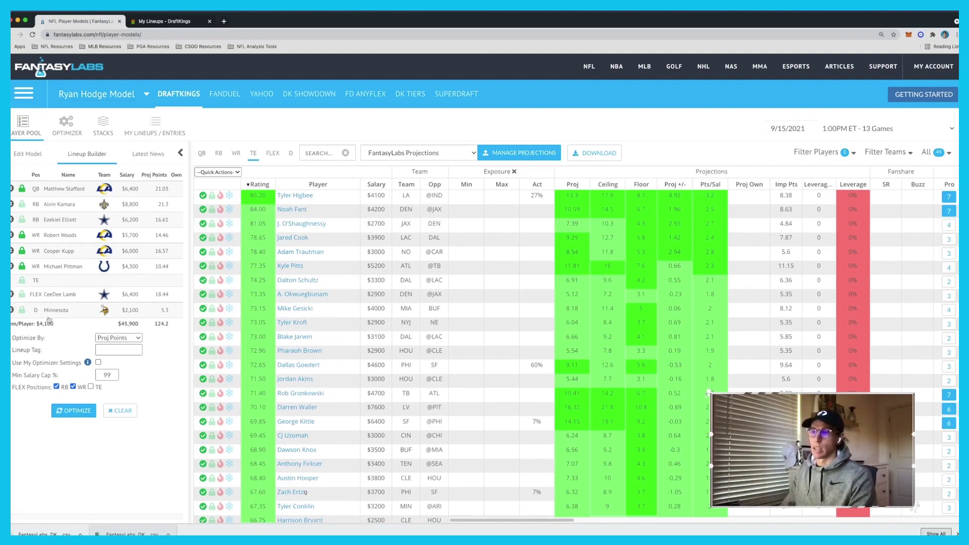
click(23, 222)
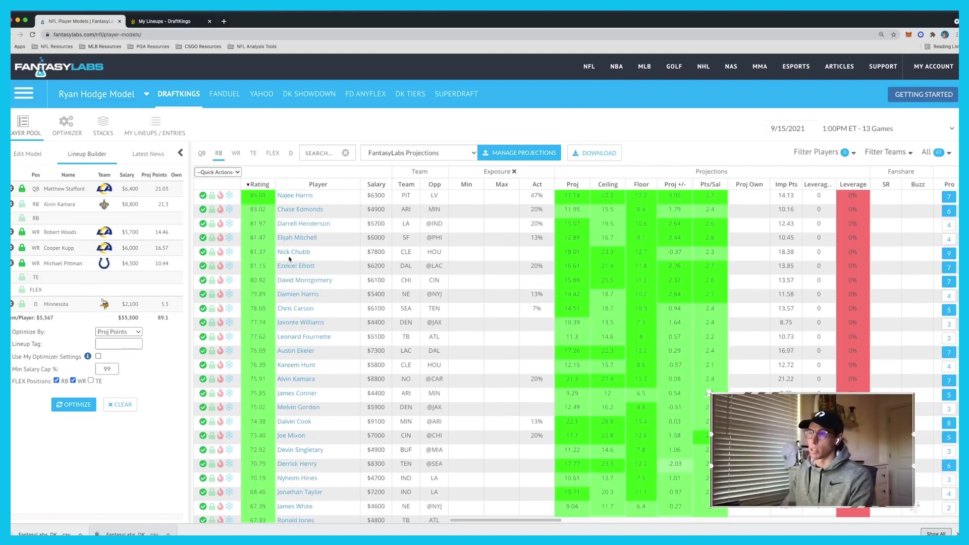
- Lock running back Chris Carson into the open RB slot of the lineup
scroll(267, 264, down, 2)
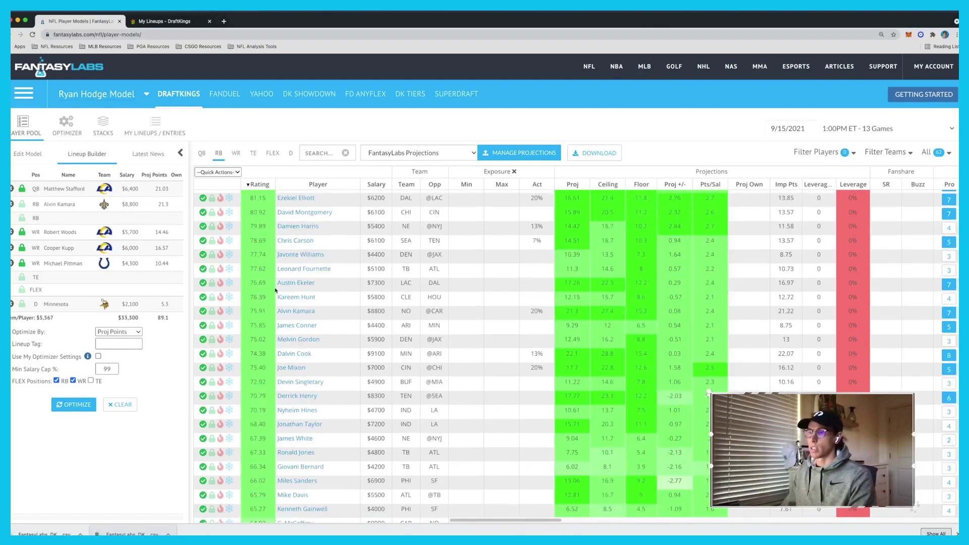
click(212, 241)
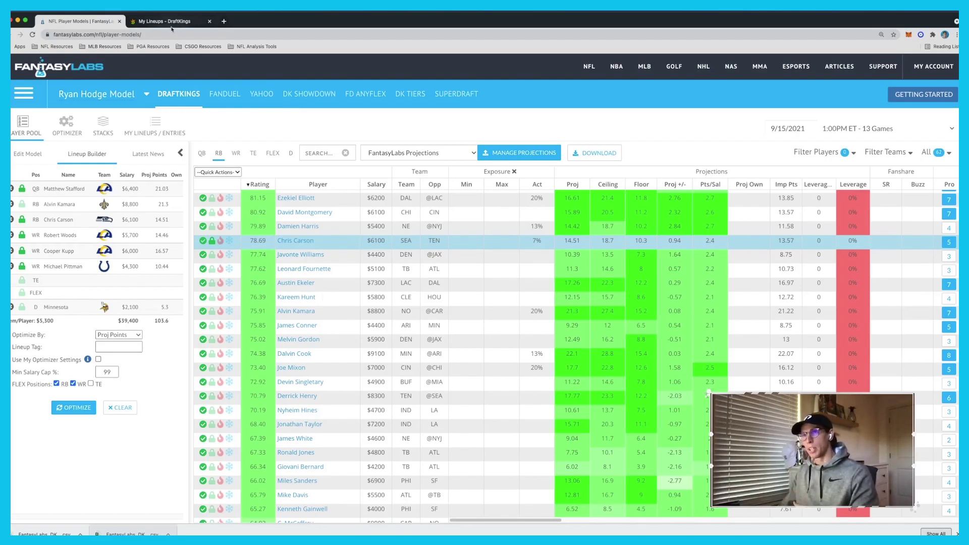
- Review the DKEntriesv2 spreadsheet and the DraftKings lineups page, and return to the FantasyLabs player models
key(ctrl+Up)
click(158, 220)
key(ctrl+Up)
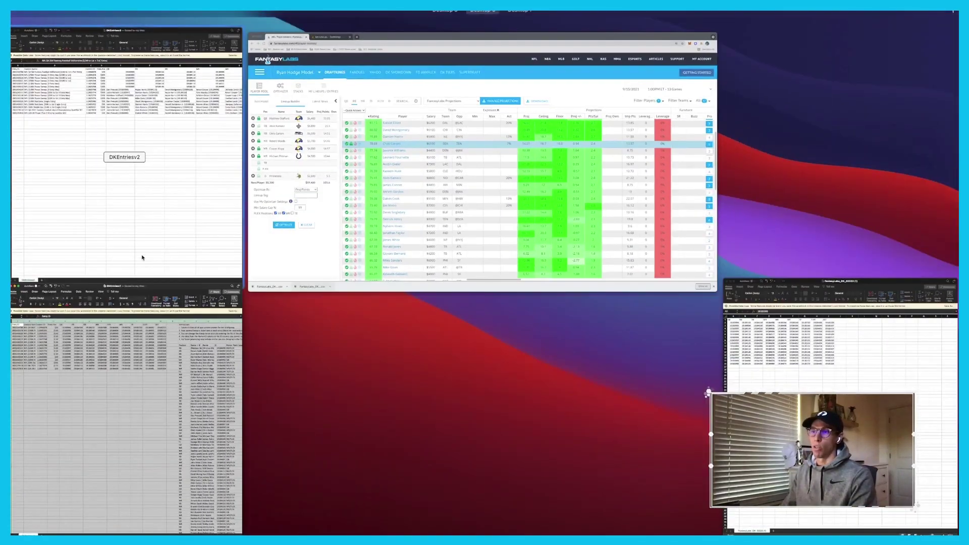
click(134, 384)
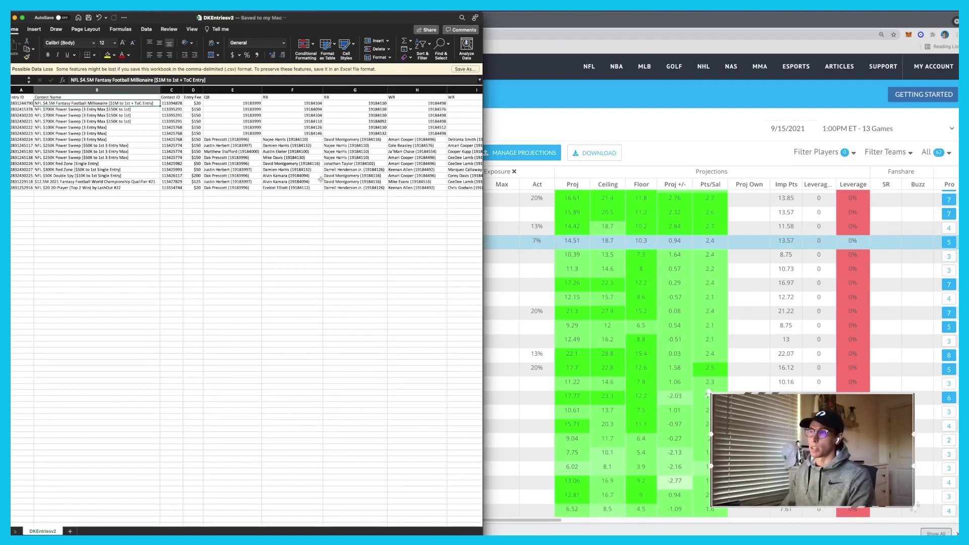
key(ctrl+Up)
click(383, 66)
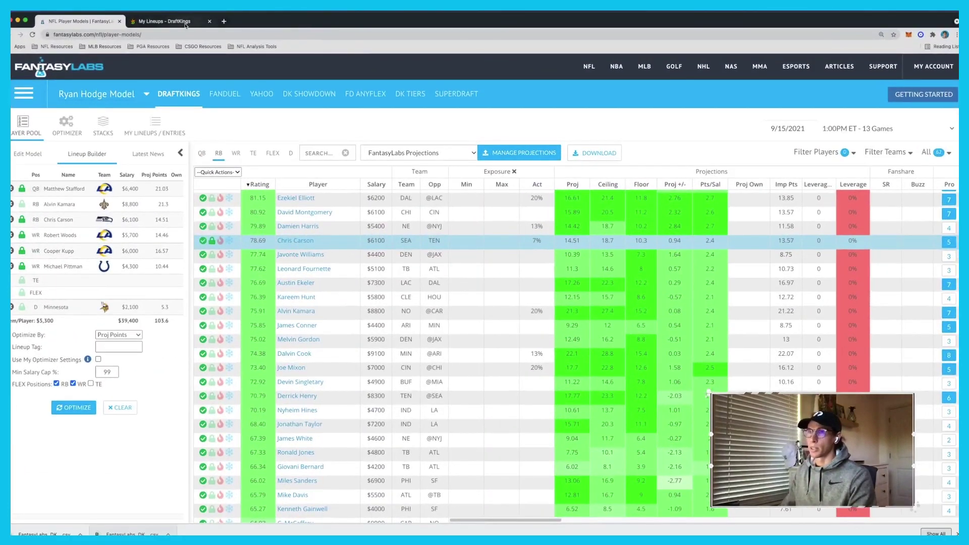
click(167, 21)
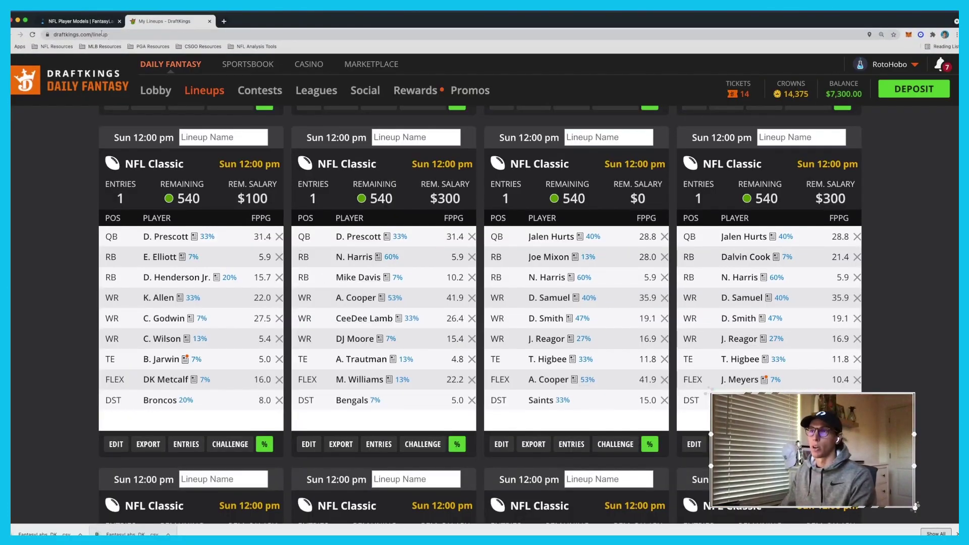
click(80, 21)
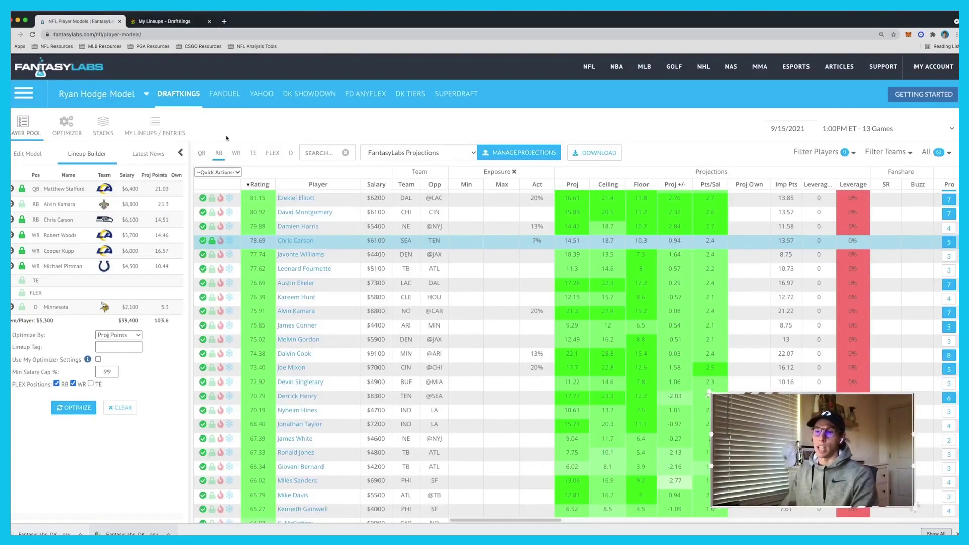
- Replace wide receiver Jalen Reagor with Emmanuel Sanders in Lineup 2 of the Jalen Lock lineups and save the lineup
click(154, 122)
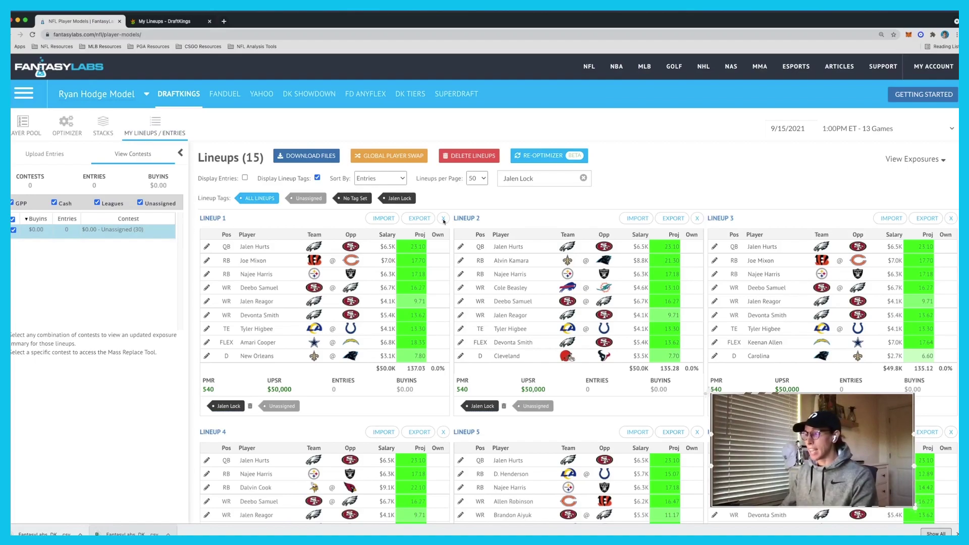
scroll(446, 224, down, 1)
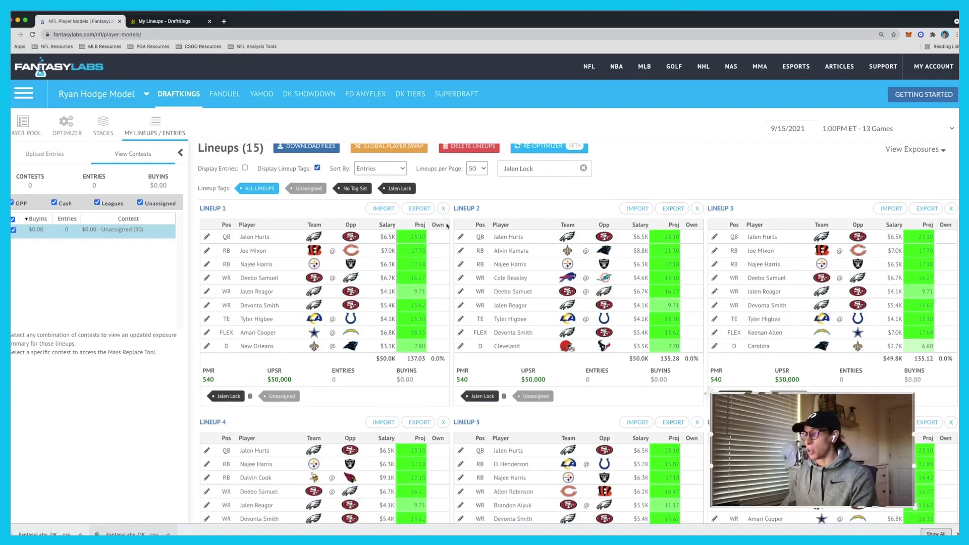
click(460, 307)
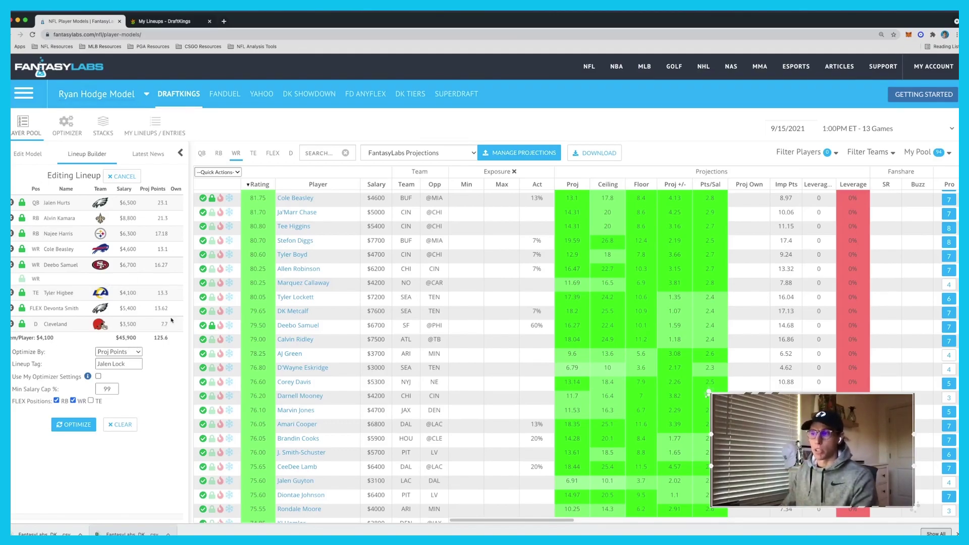
scroll(295, 275, down, 7)
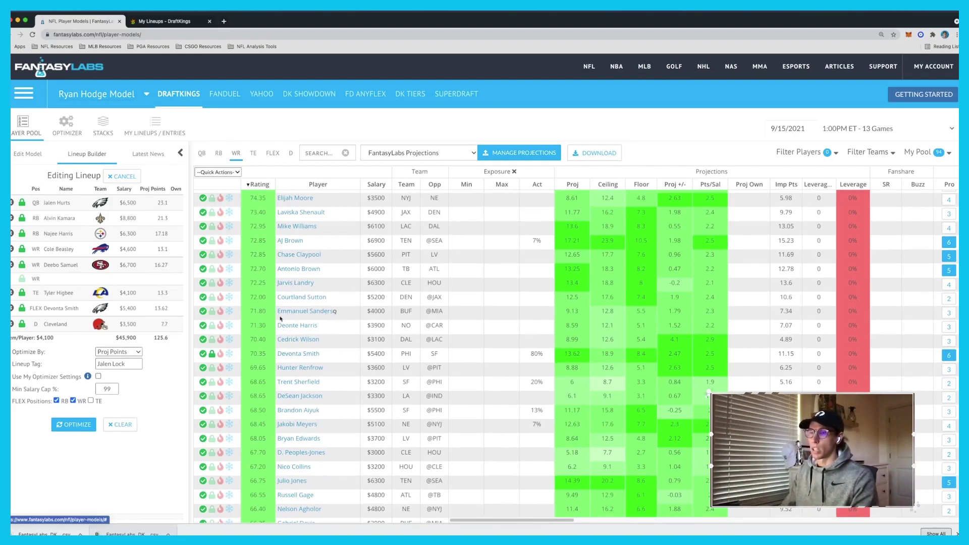
click(212, 314)
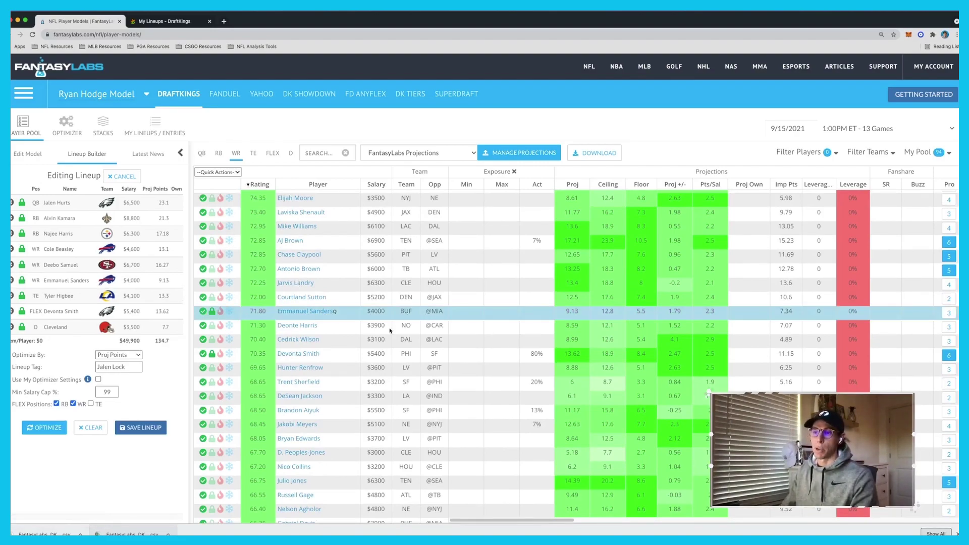
click(137, 428)
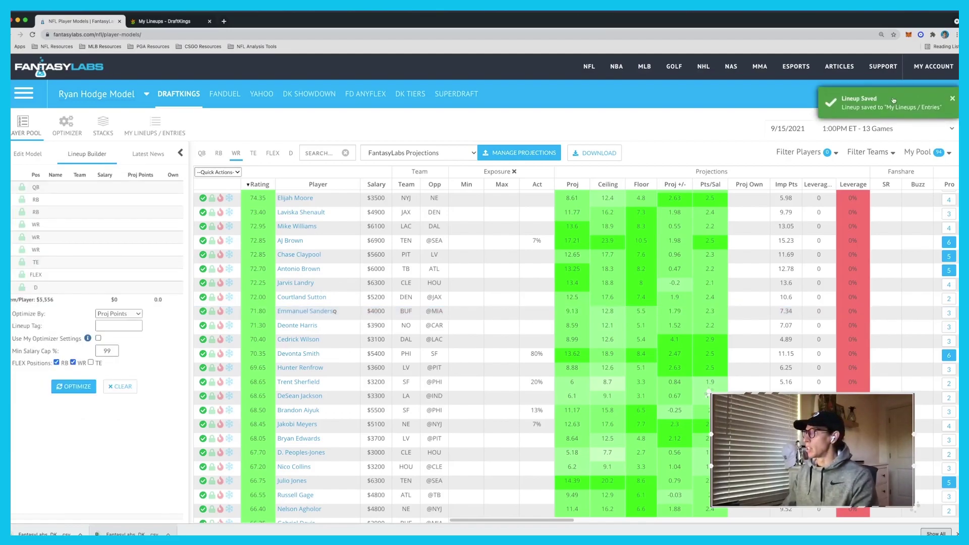
click(182, 129)
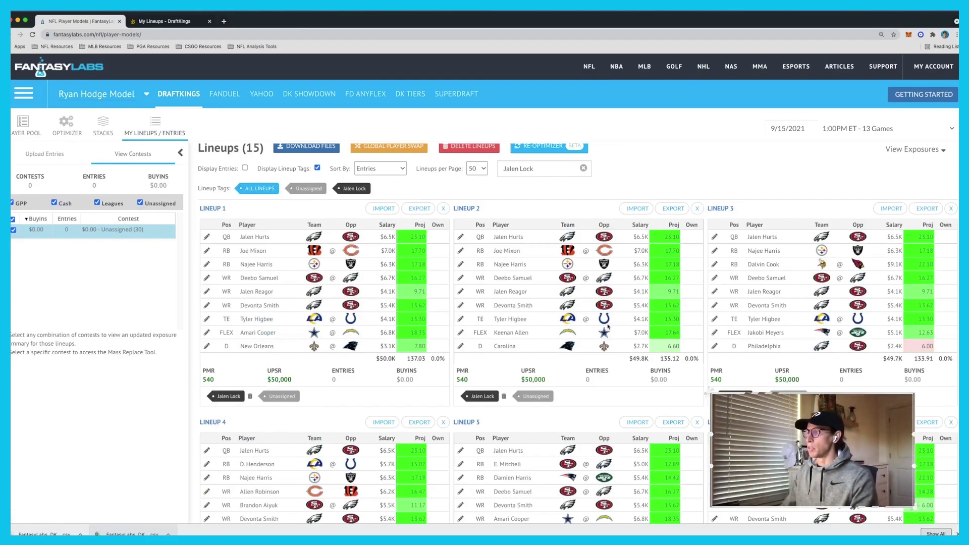
scroll(460, 240, up, 1)
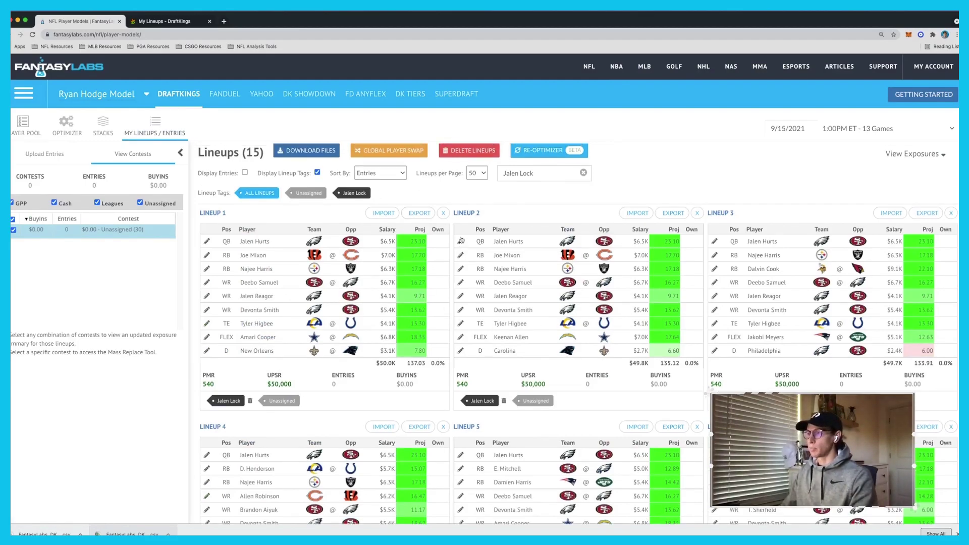
click(583, 177)
click(550, 179)
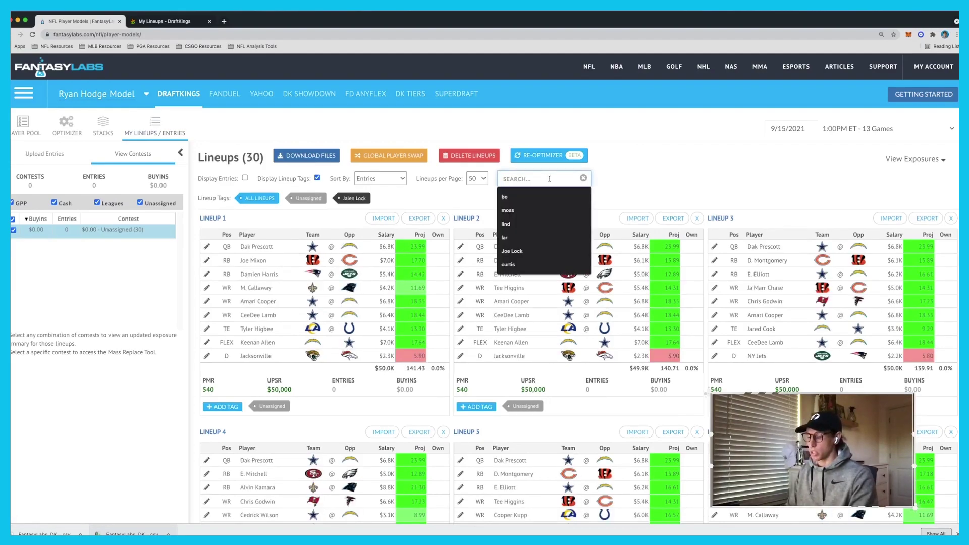
text(san)
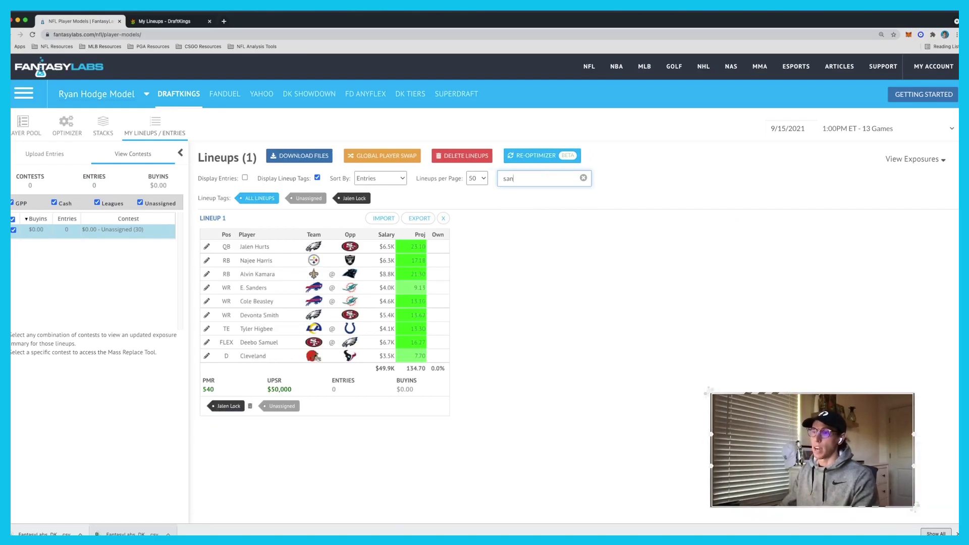
double_click(537, 185)
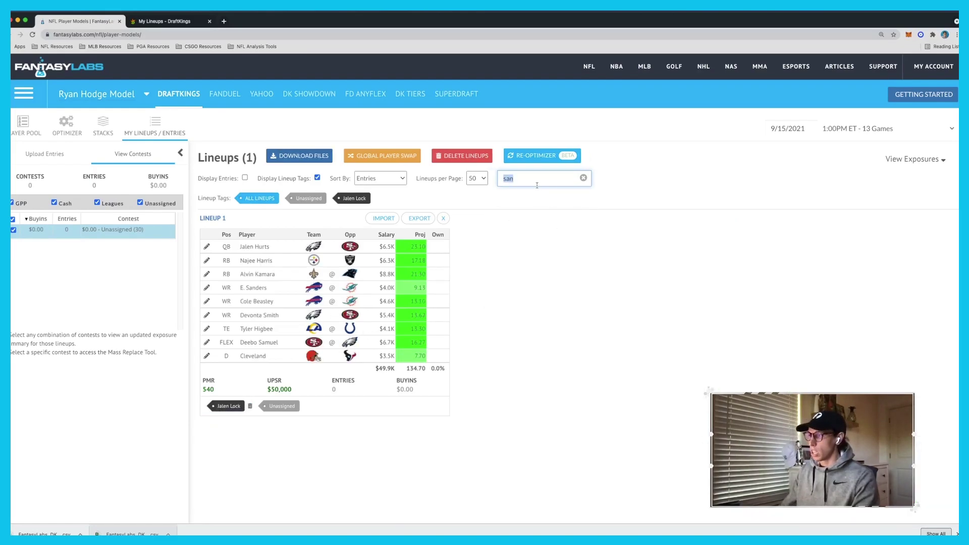
key(BackSpace)
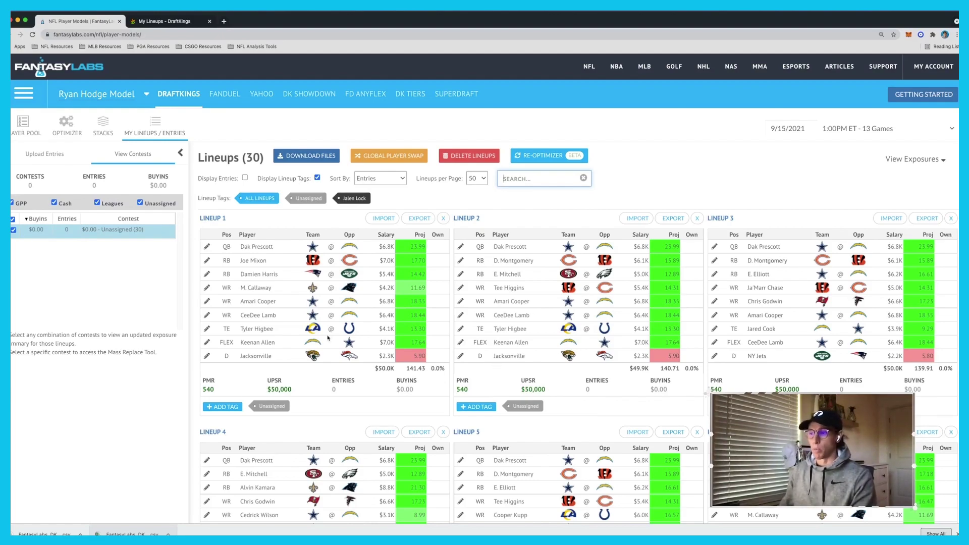
text(odel)
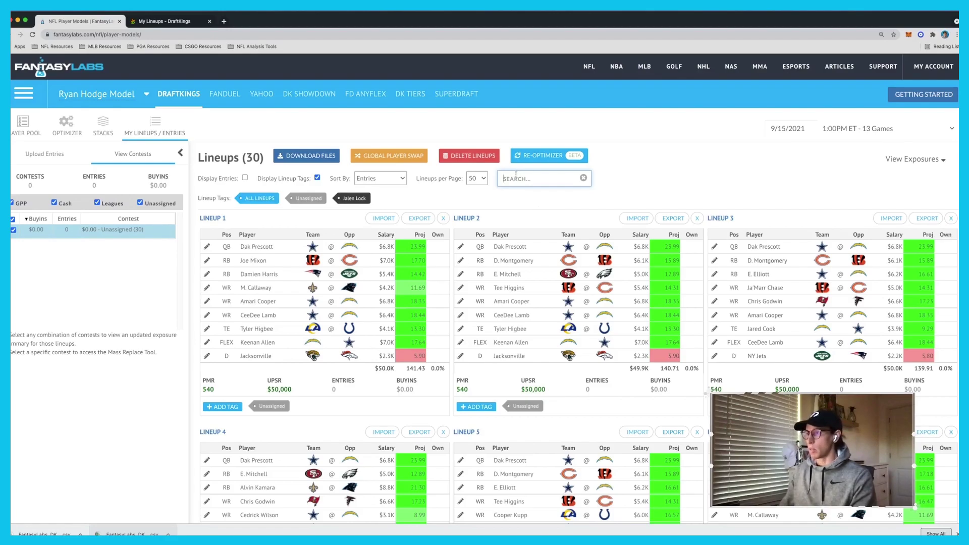
key(BackSpace)
key(BackSpace)
key(BackSpace)
key(BackSpace)
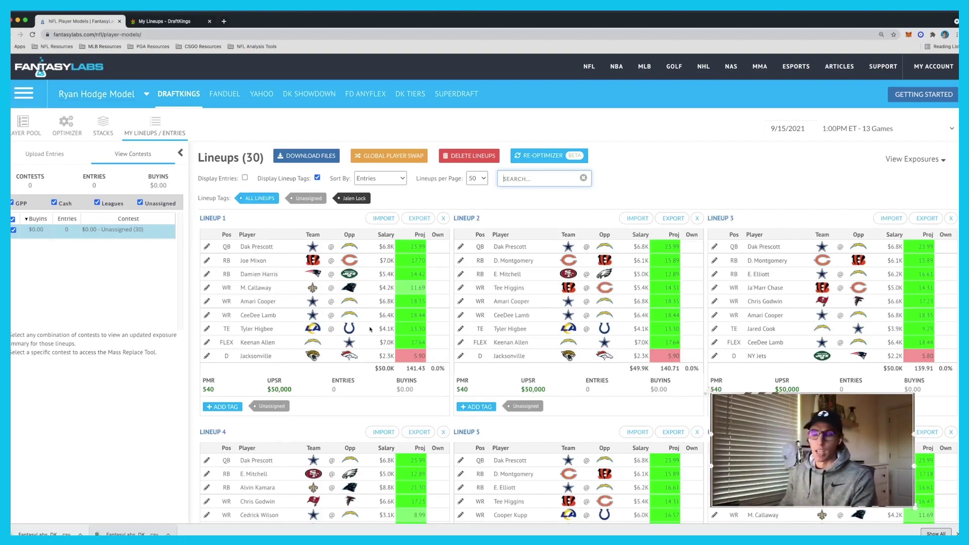
- Examine the lineup tags offered by the Re-Optimizer and close it without submitting
click(543, 155)
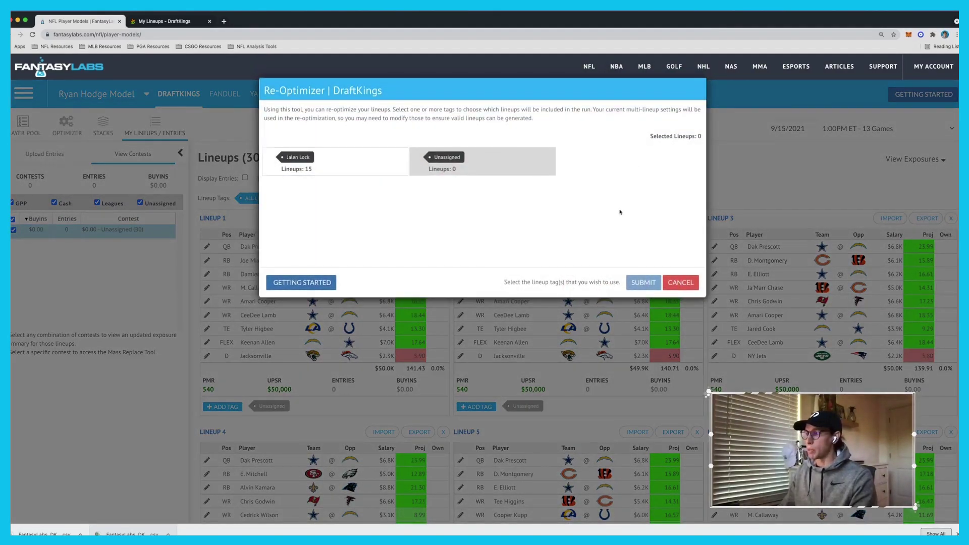
key(Escape)
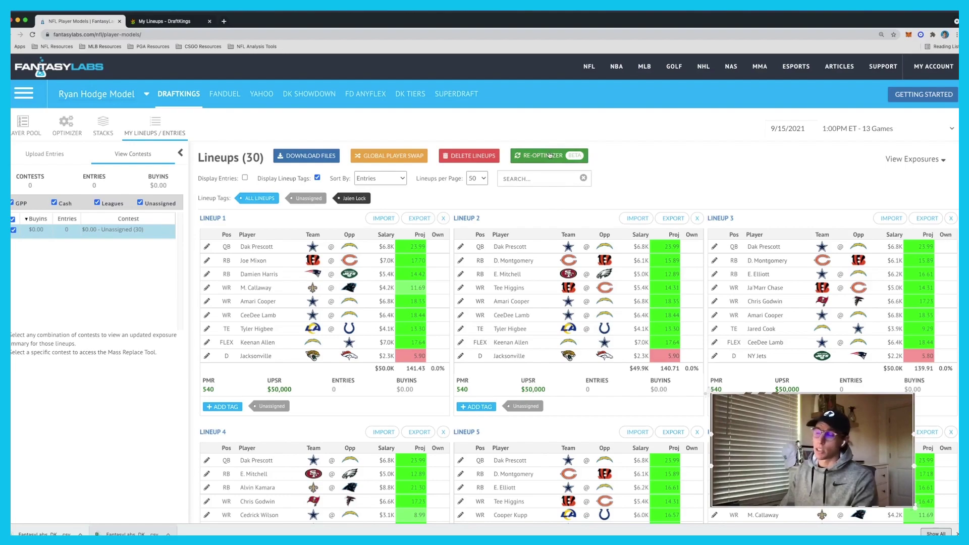
scroll(540, 263, down, 1)
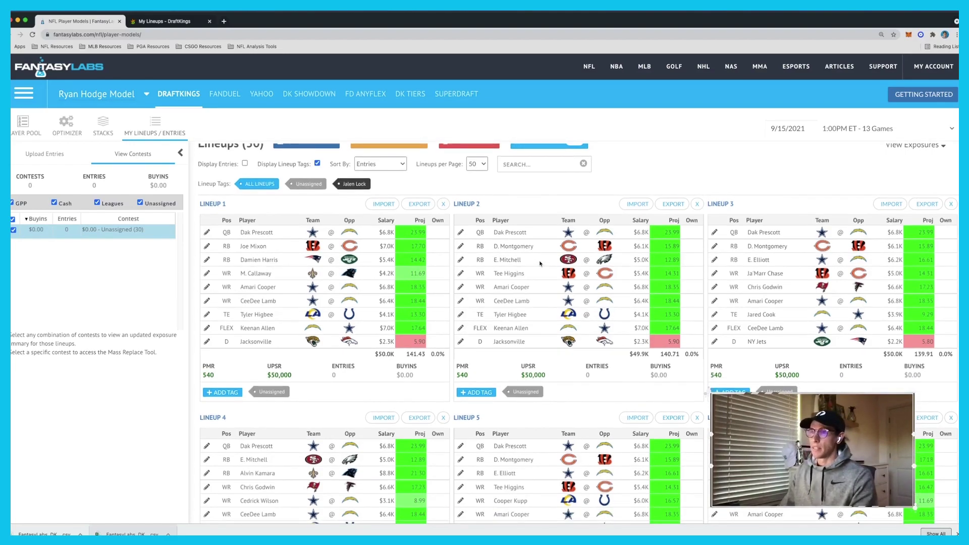
scroll(540, 263, up, 1)
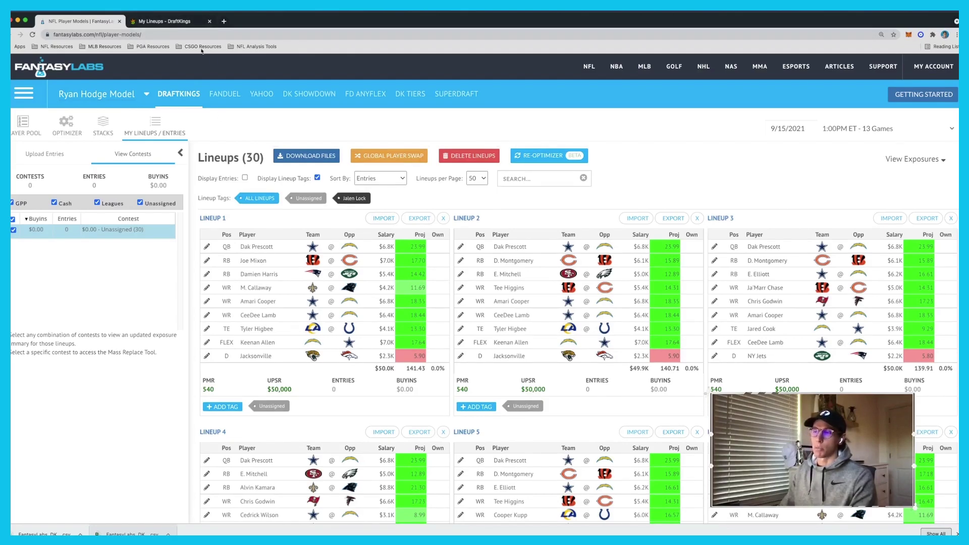
- Upload the entries file DKEntriesv2.csv from the Desktop to the FantasyLabs Entries Manager
click(162, 22)
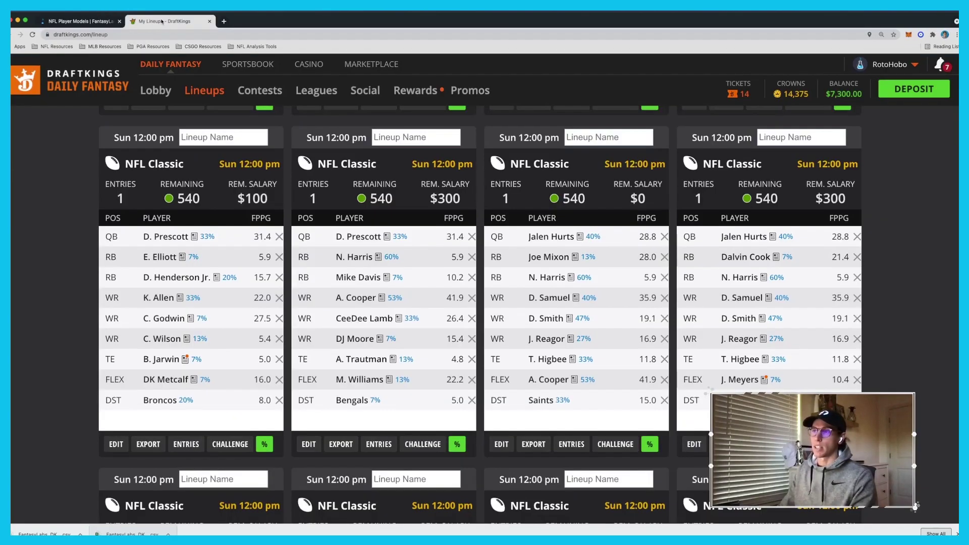
click(78, 21)
click(45, 153)
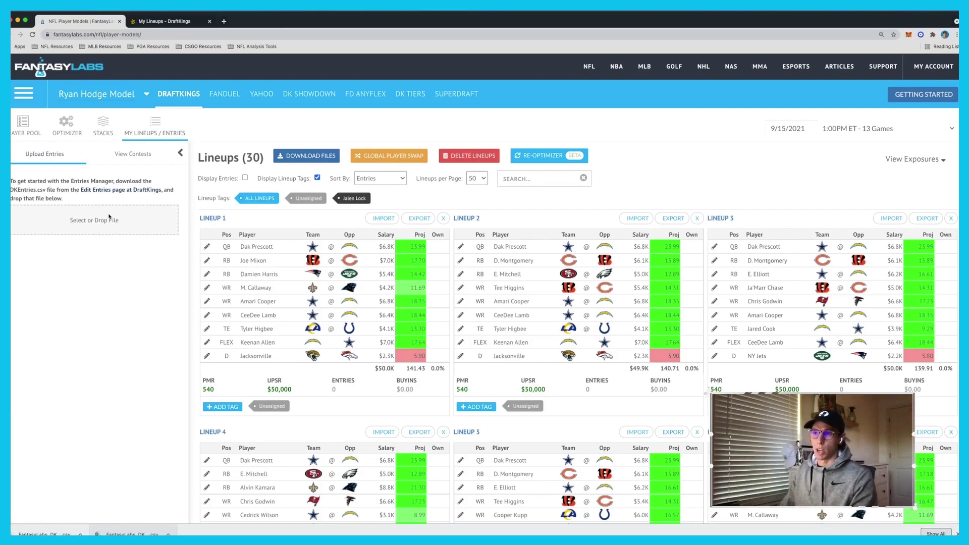
click(124, 212)
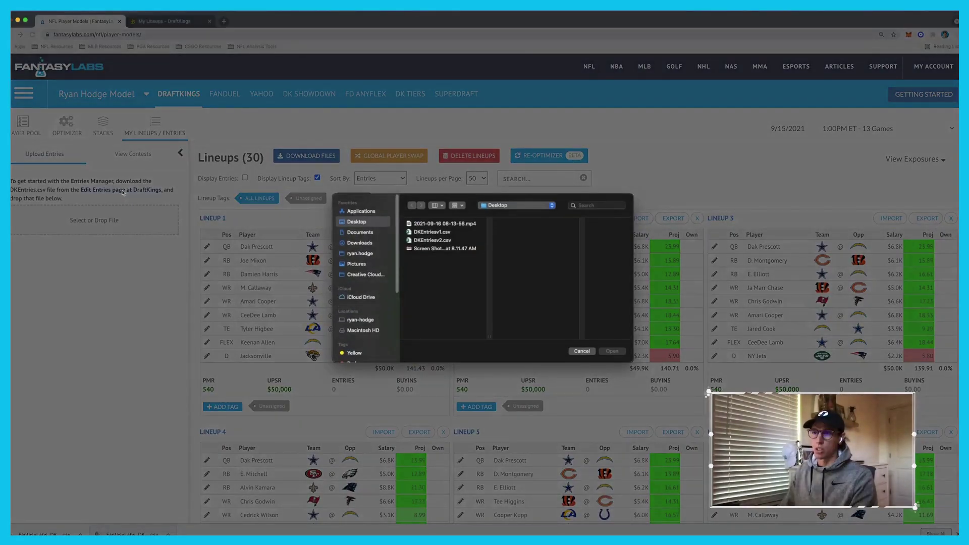
click(441, 241)
click(611, 351)
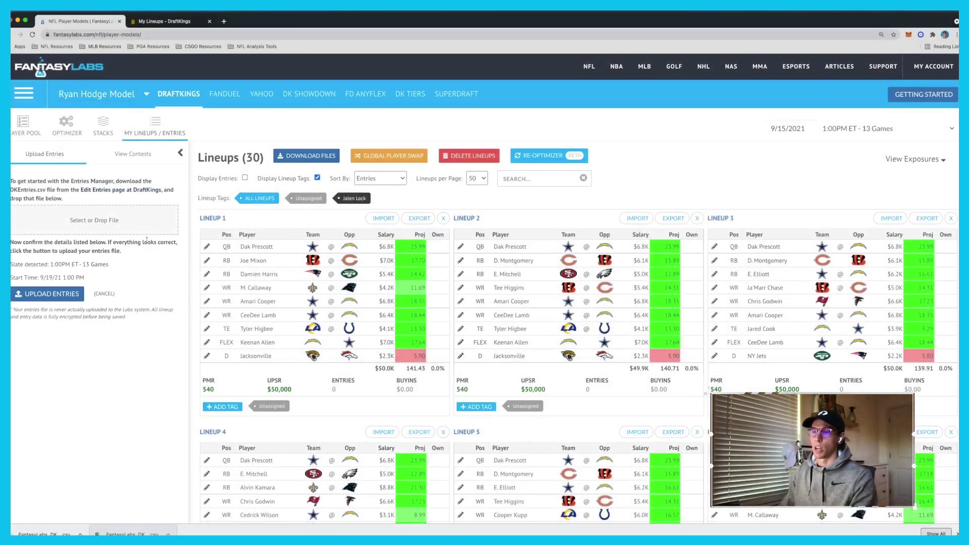
click(66, 297)
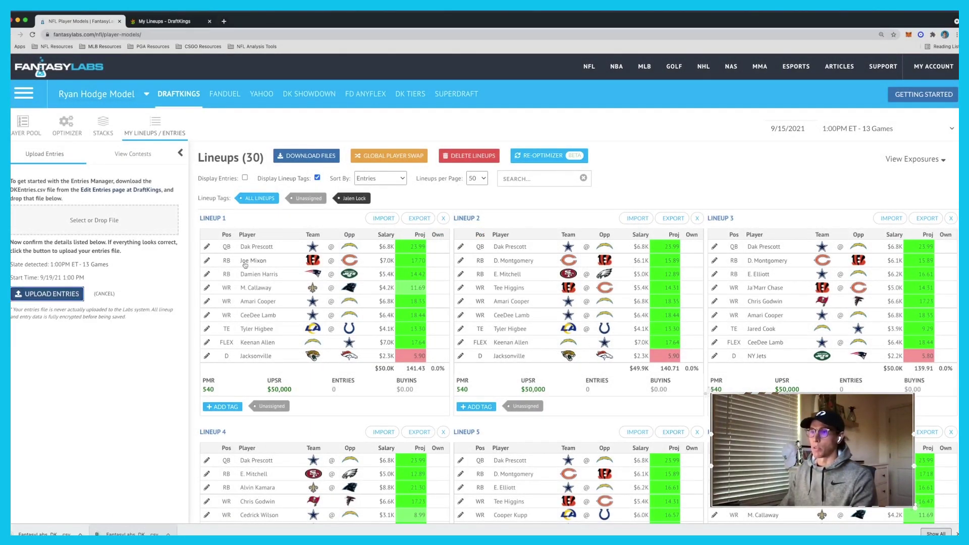
- Examine the player exposure summary, sorted by entries from highest to lowest
click(938, 162)
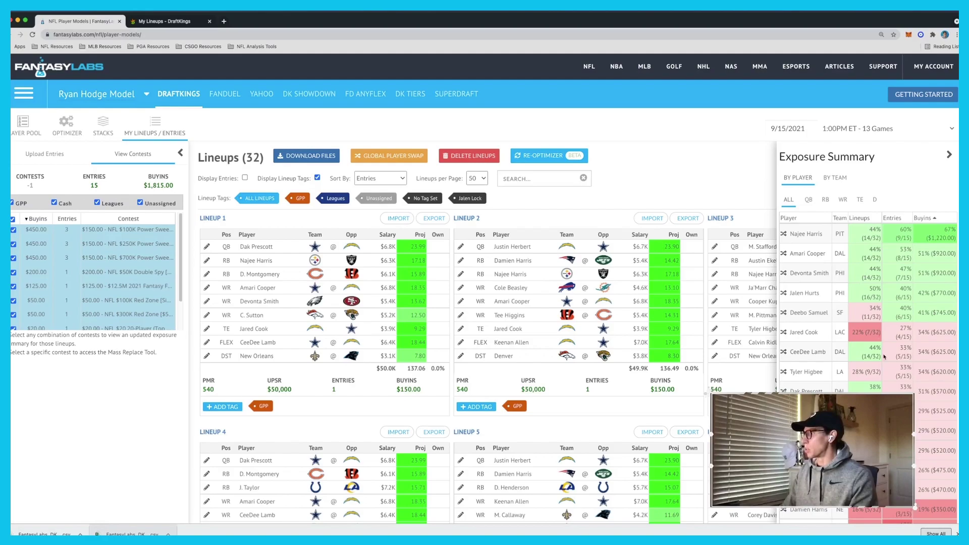
click(892, 218)
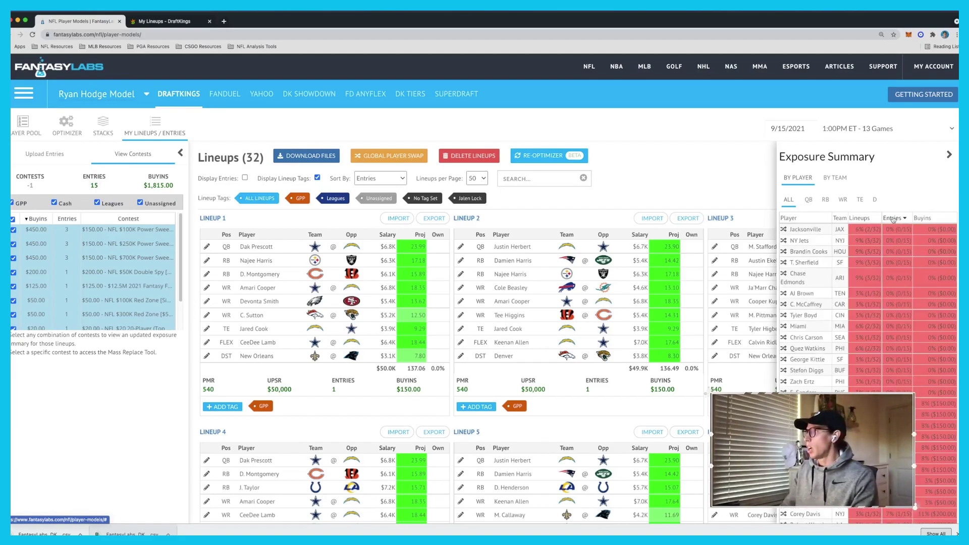
click(892, 219)
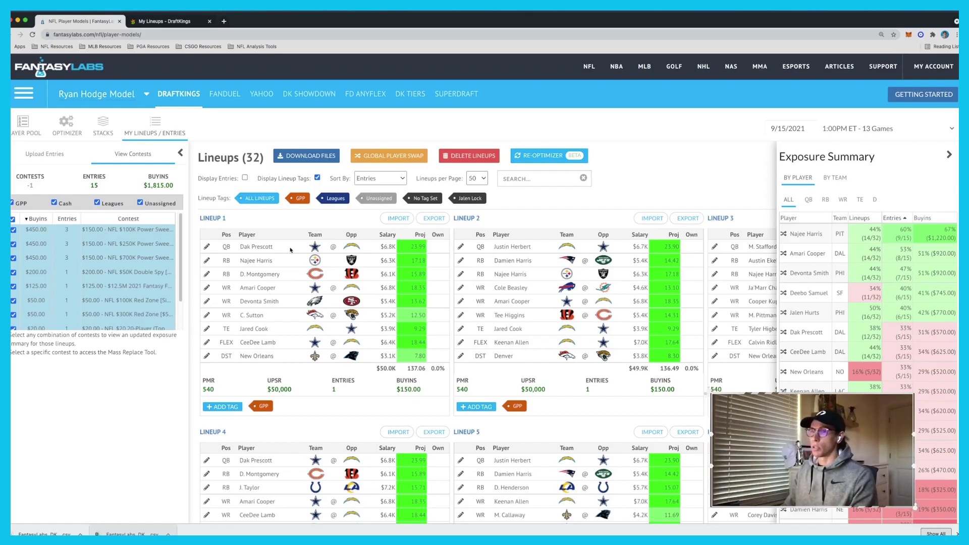
- Open the DraftKings Edit Entries page from the FantasyLabs entry upload instructions
click(46, 158)
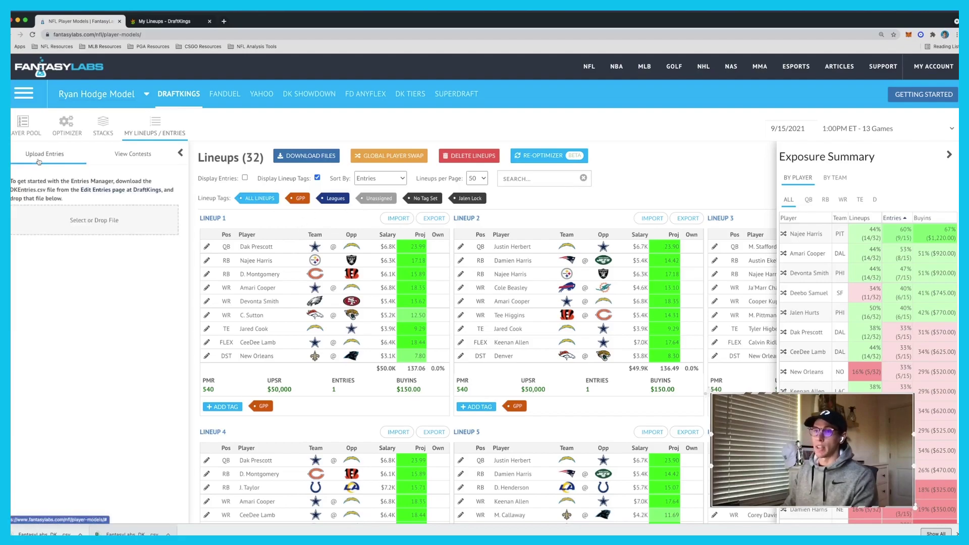
click(105, 190)
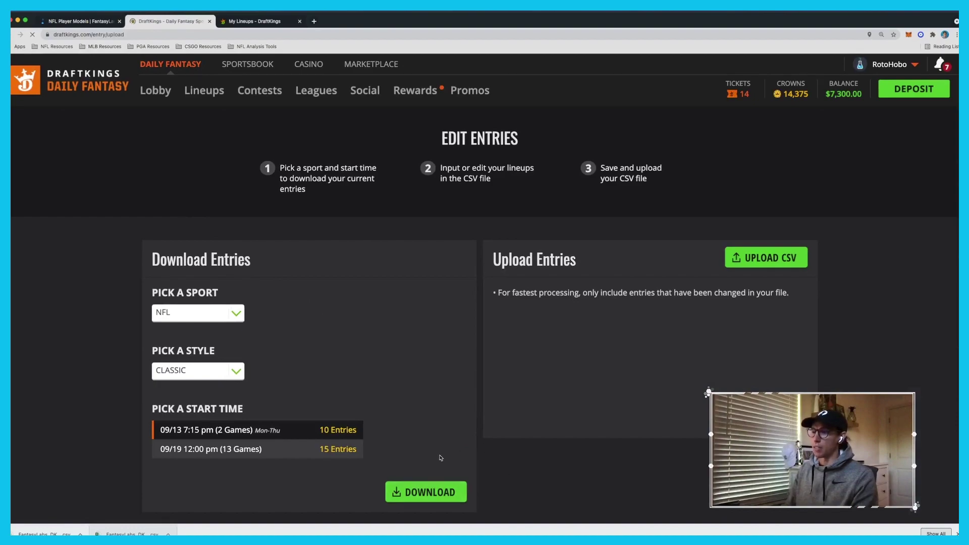
- Switch from DraftKings back to the FantasyLabs lineups and collapse the exposure summary
click(242, 22)
click(80, 21)
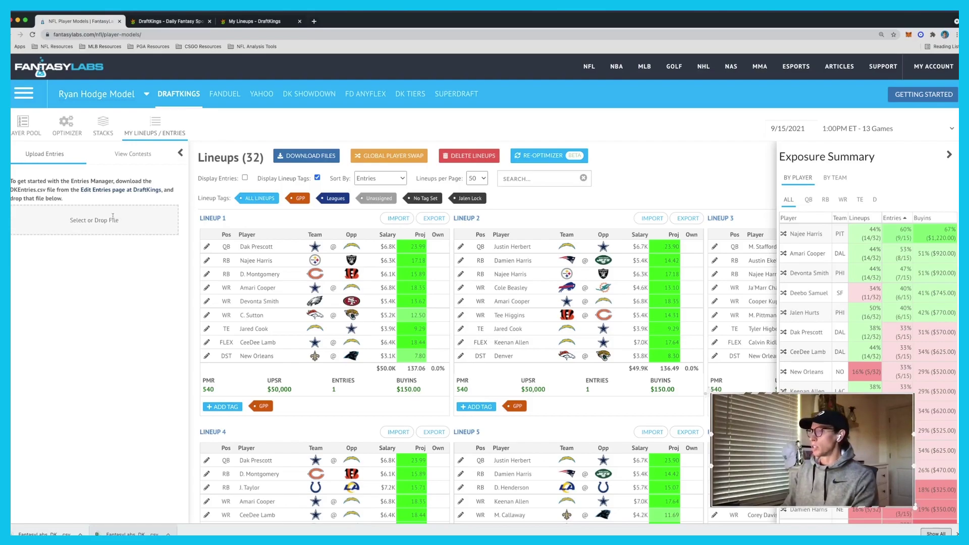
click(948, 154)
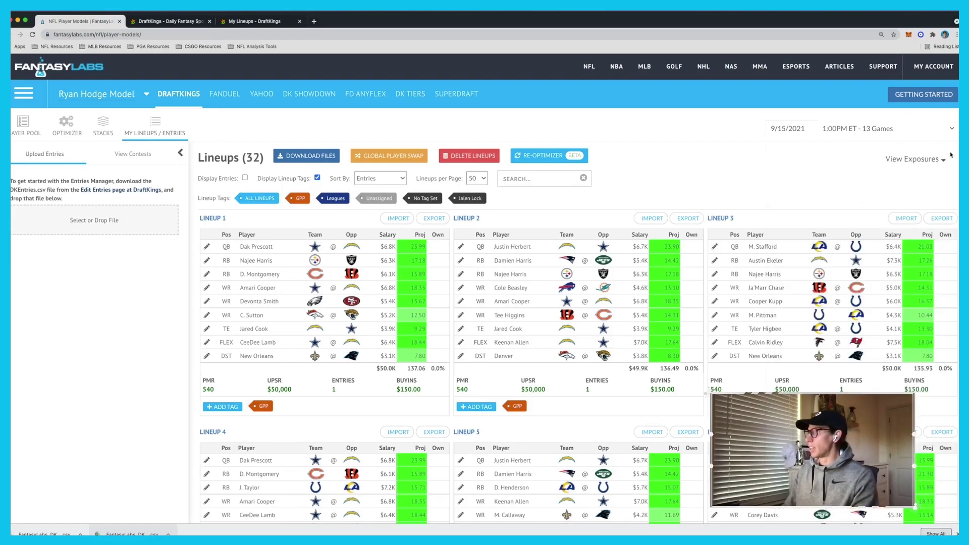
- Open Lineup 5 for editing to replace wide receiver M. Callaway
scroll(535, 182, down, 5)
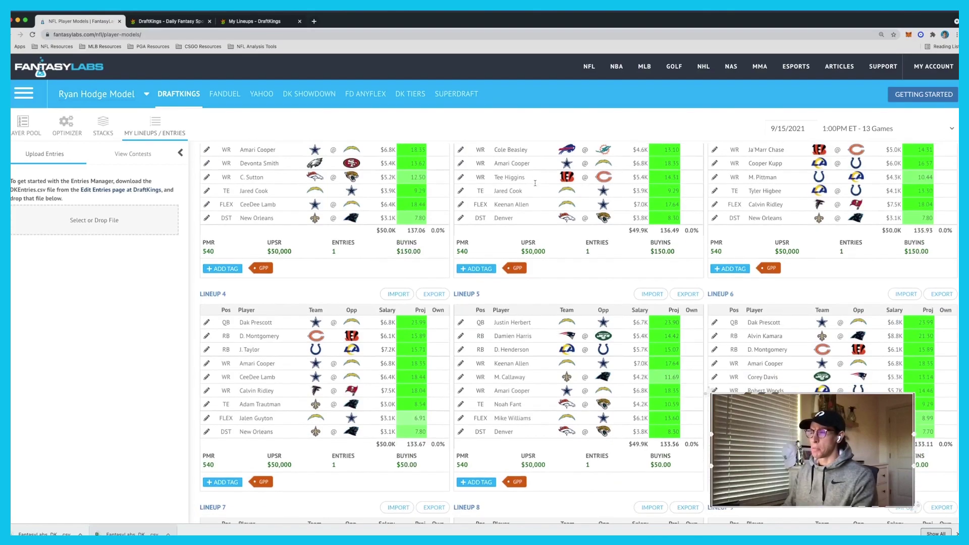
scroll(535, 237, down, 1)
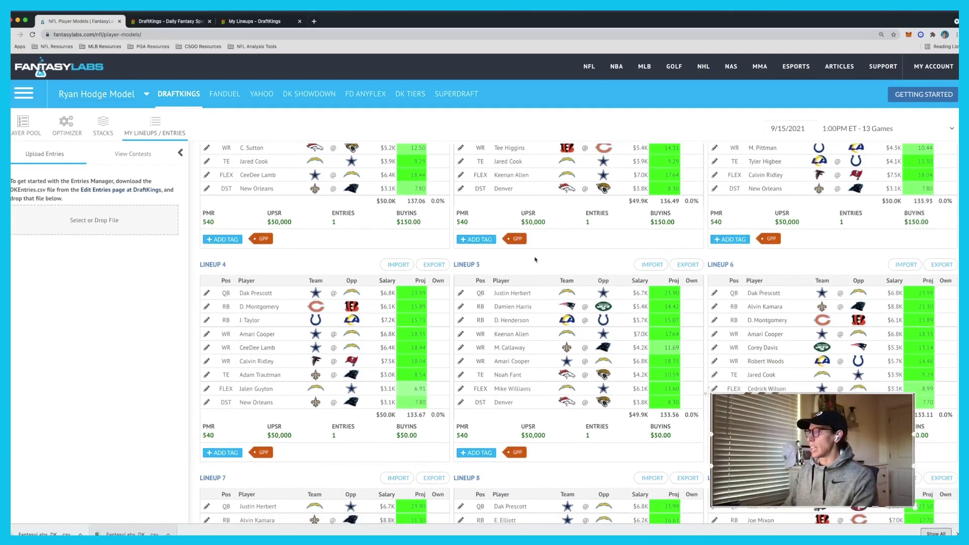
scroll(535, 259, down, 1)
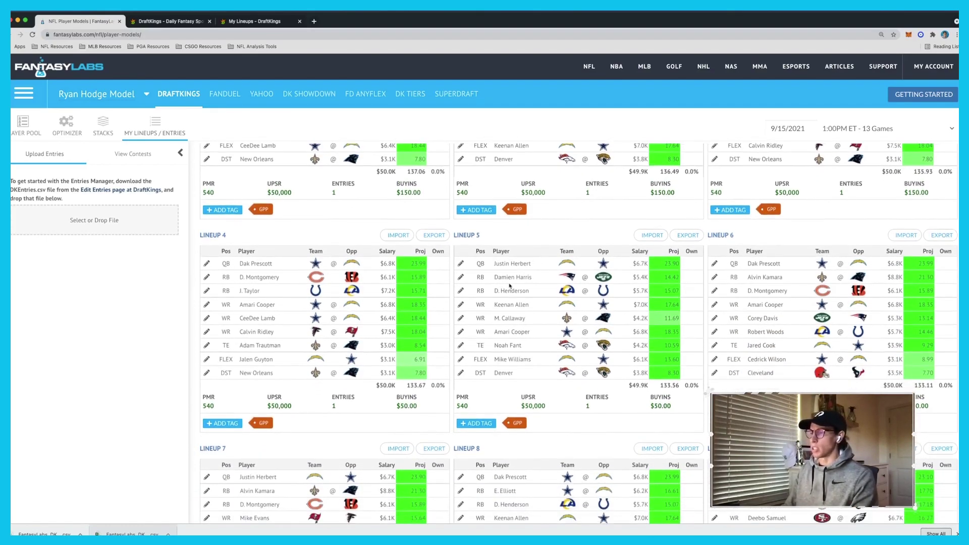
scroll(525, 323, down, 1)
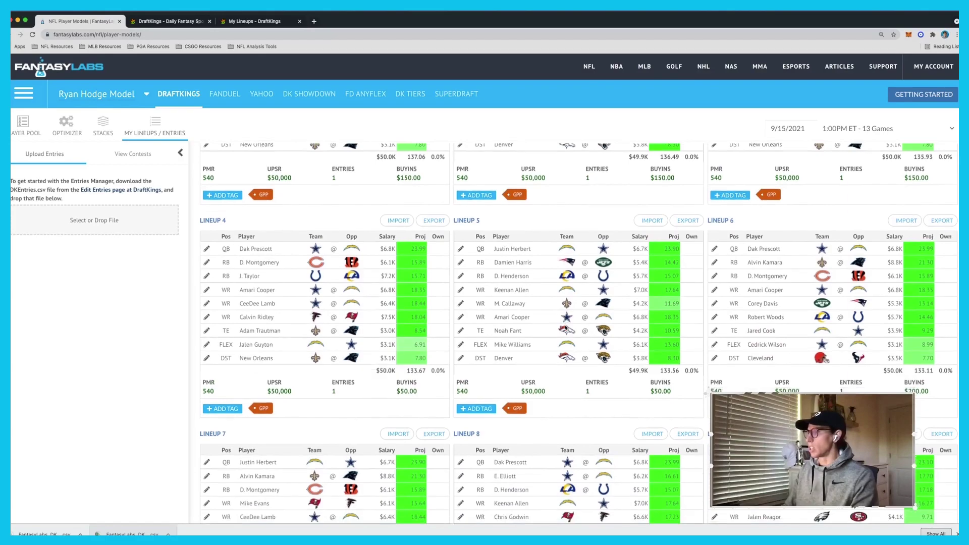
click(460, 305)
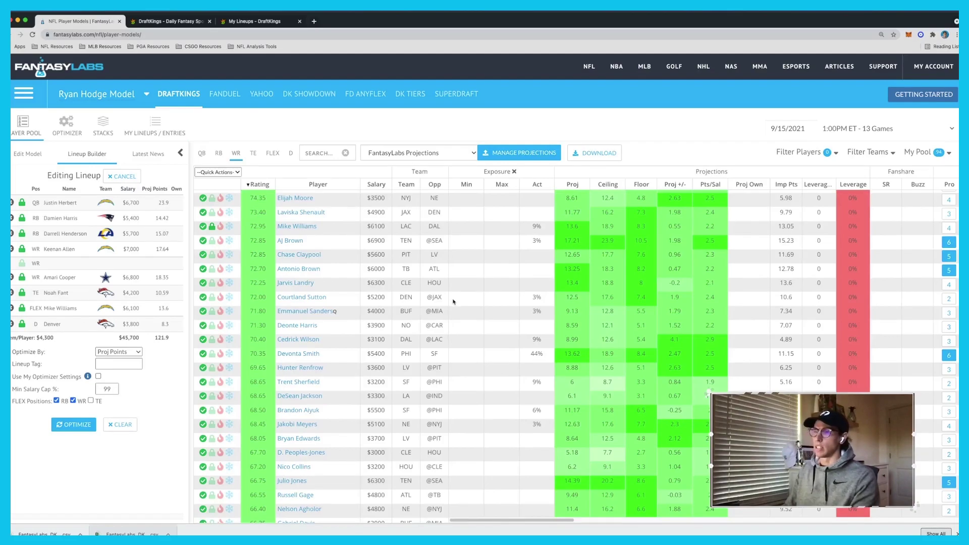
- Revisit the DraftKings Edit Entries page, and return to FantasyLabs to view the Optimizer's generated lineups
click(163, 22)
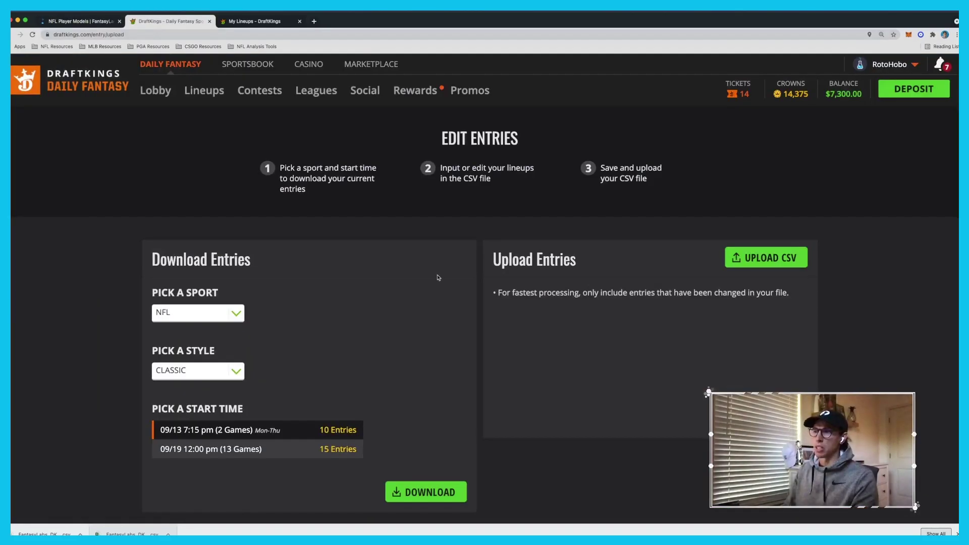
click(81, 21)
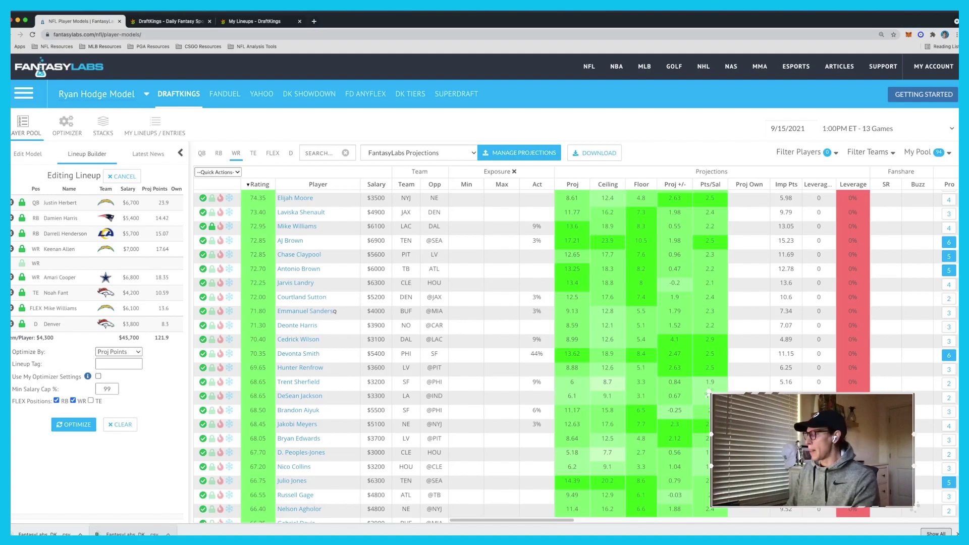
click(957, 534)
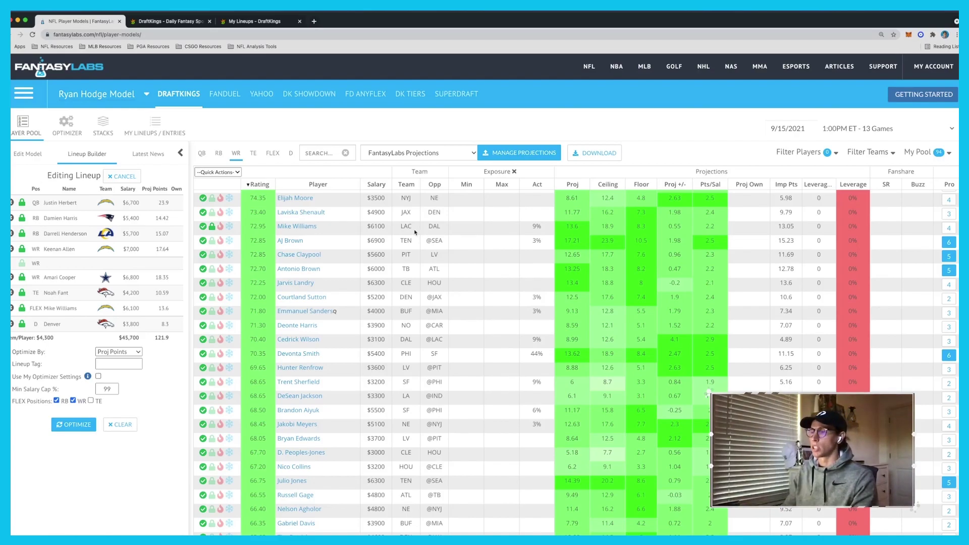
click(78, 129)
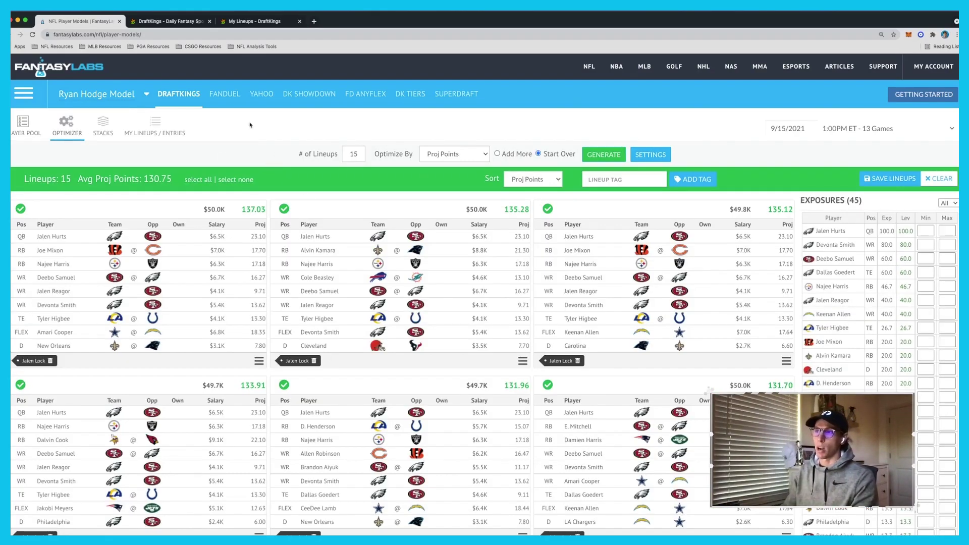